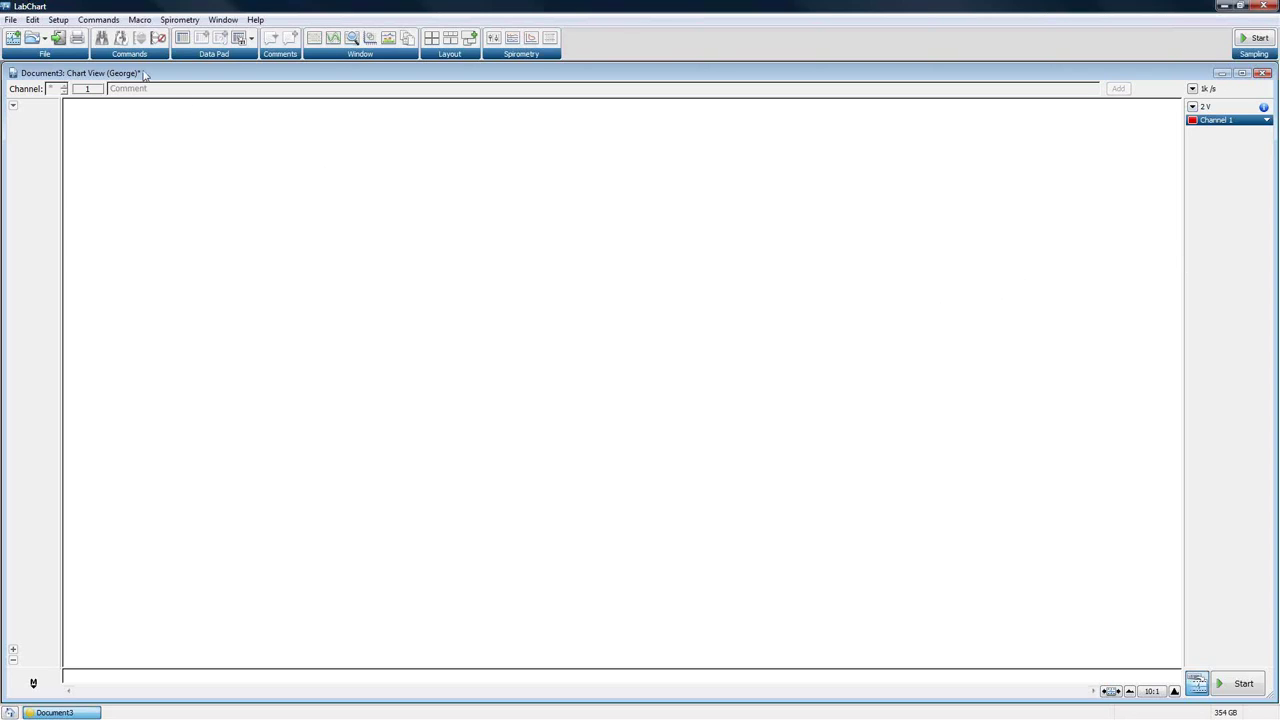
pyautogui.click(58, 21)
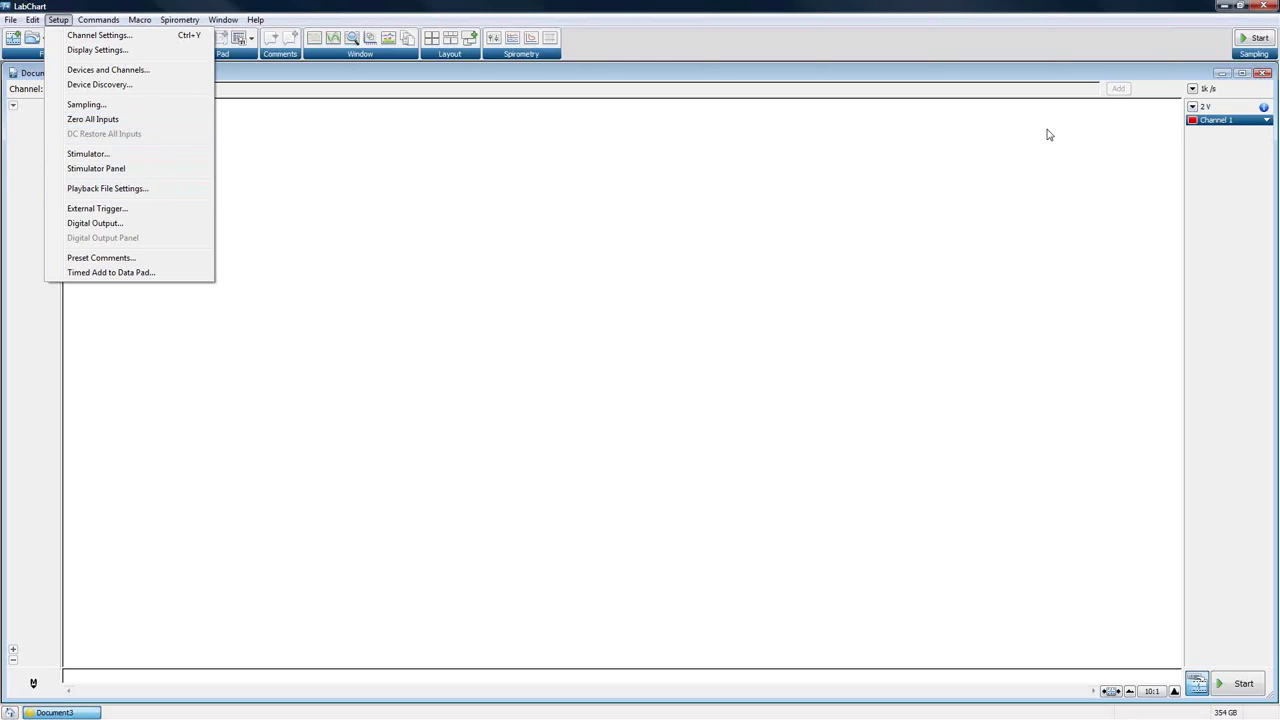
pyautogui.click(1230, 120)
pyautogui.click(1232, 120)
pyautogui.click(1209, 139)
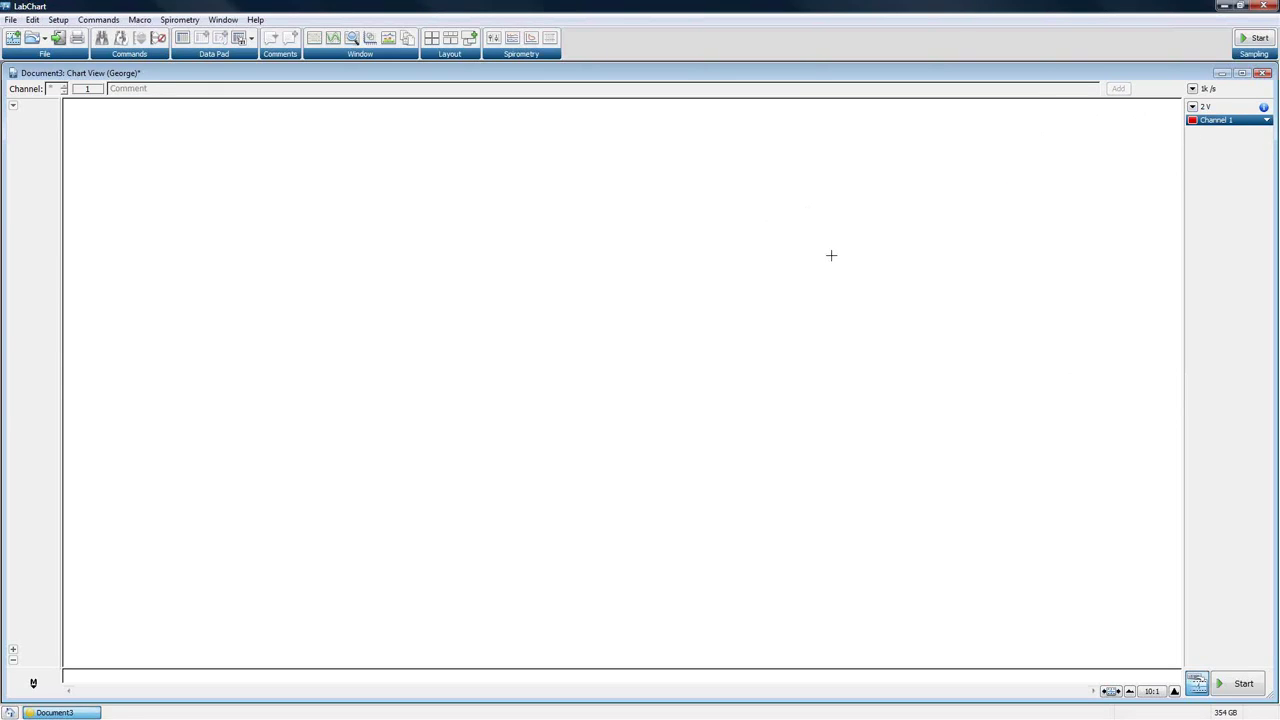
# Zero the Spirometer Pod in Channel 1's input settings and leave the dialog.
pyautogui.click(1228, 121)
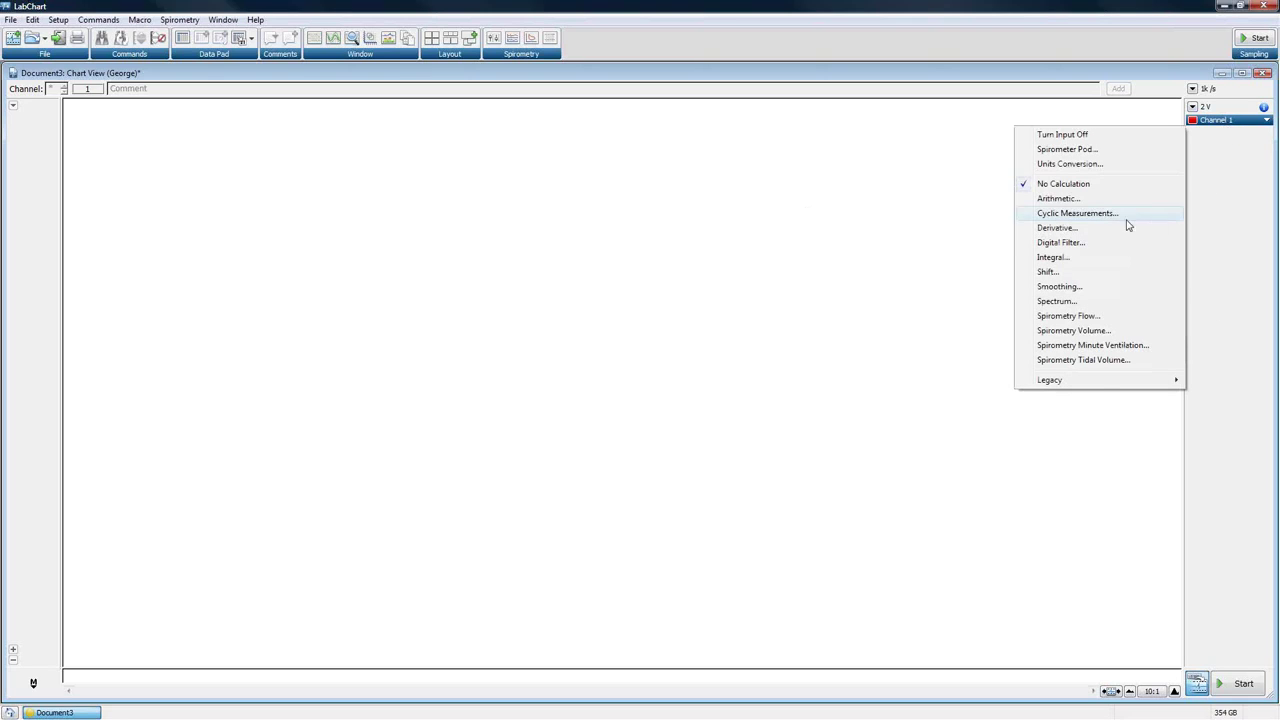
pyautogui.click(1114, 150)
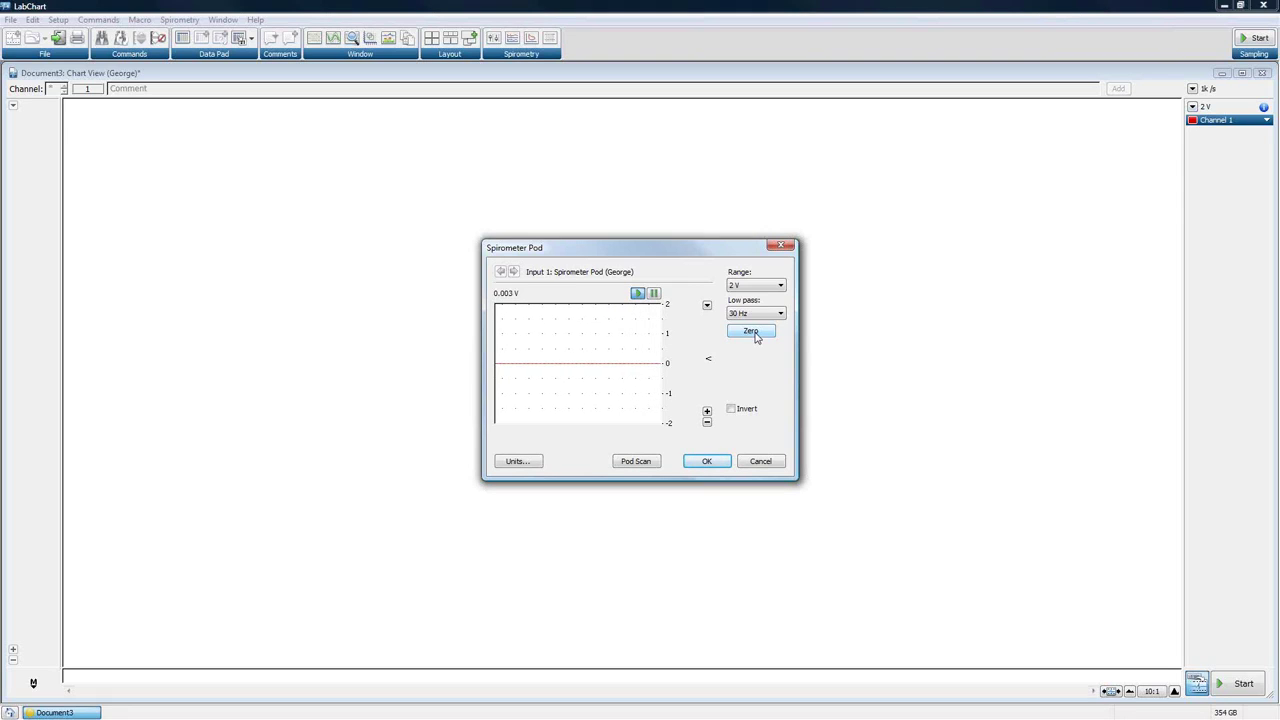
pyautogui.click(757, 336)
pyautogui.click(774, 463)
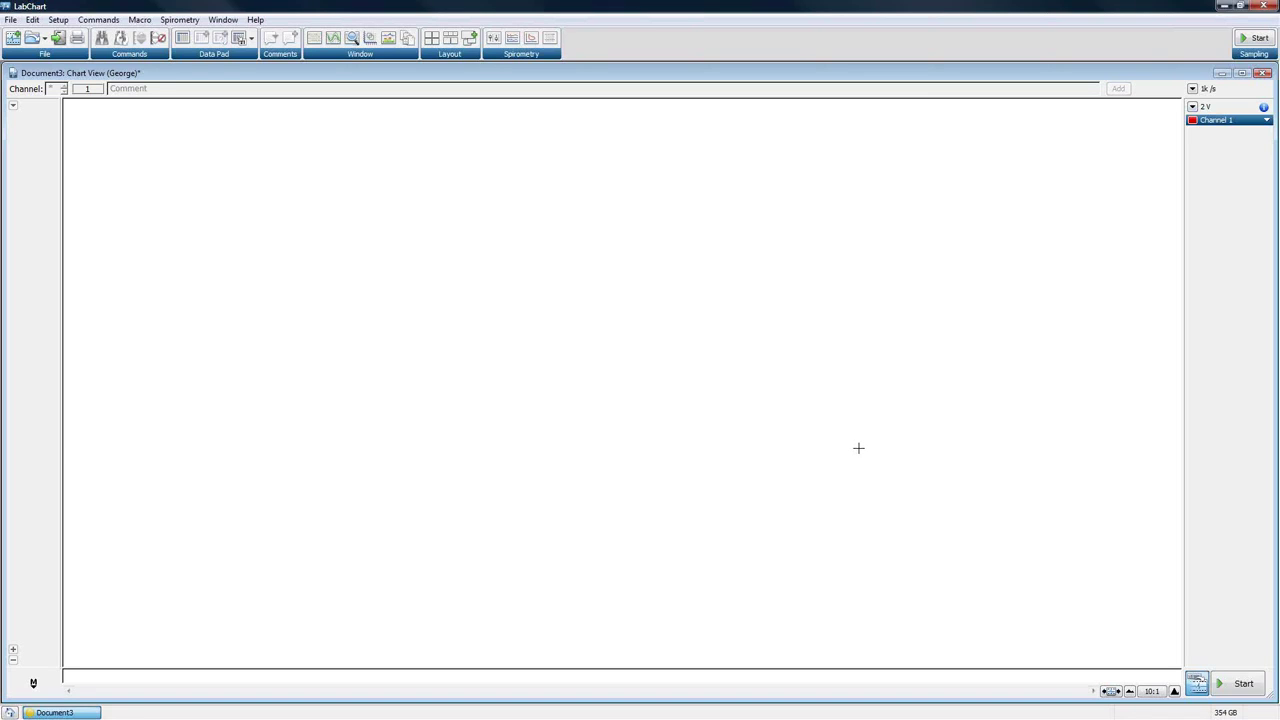
# Discard Document3 and open the recent file Two Way Circuit as a playback source with four channels.
pyautogui.click(1262, 73)
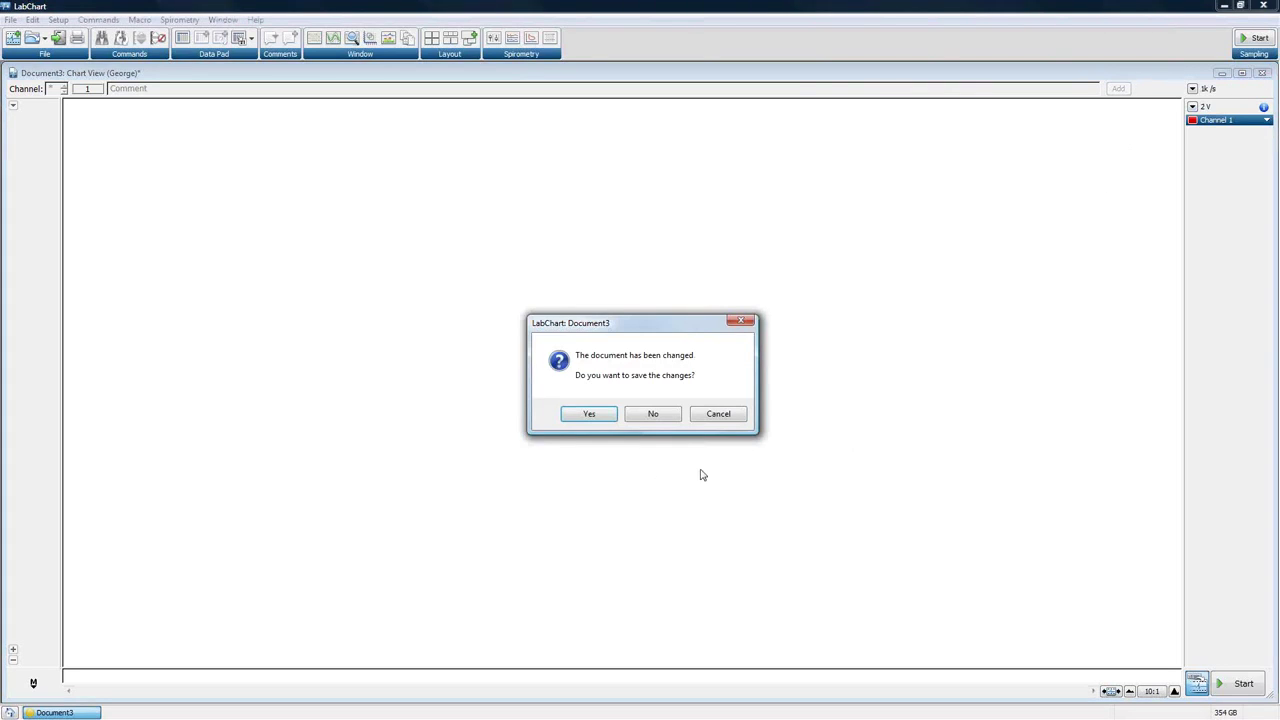
pyautogui.click(660, 414)
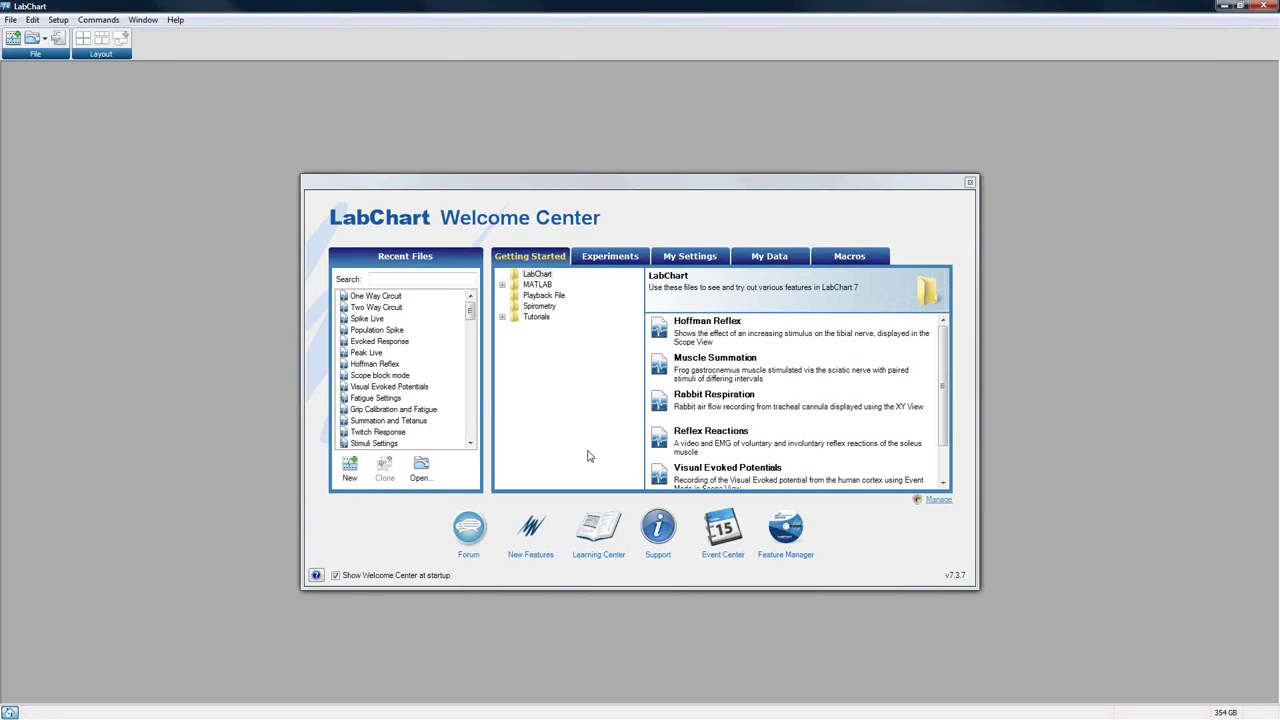
pyautogui.rightClick(400, 309)
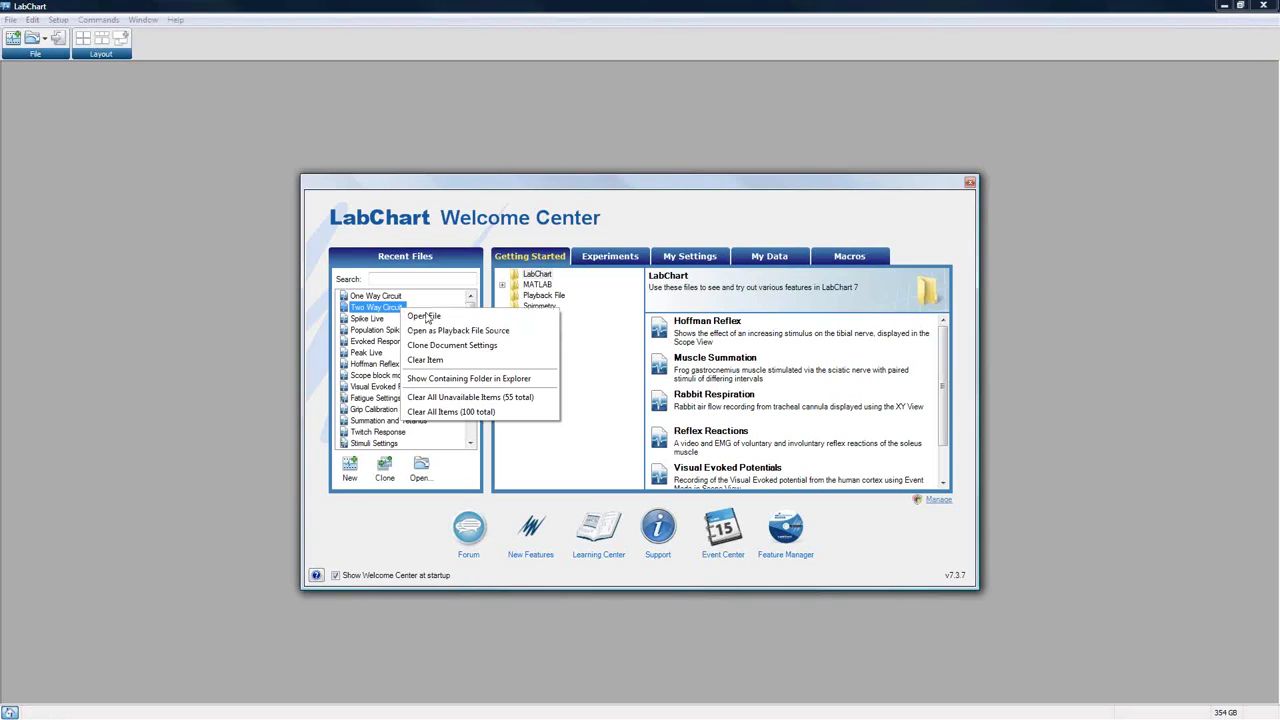
pyautogui.click(455, 330)
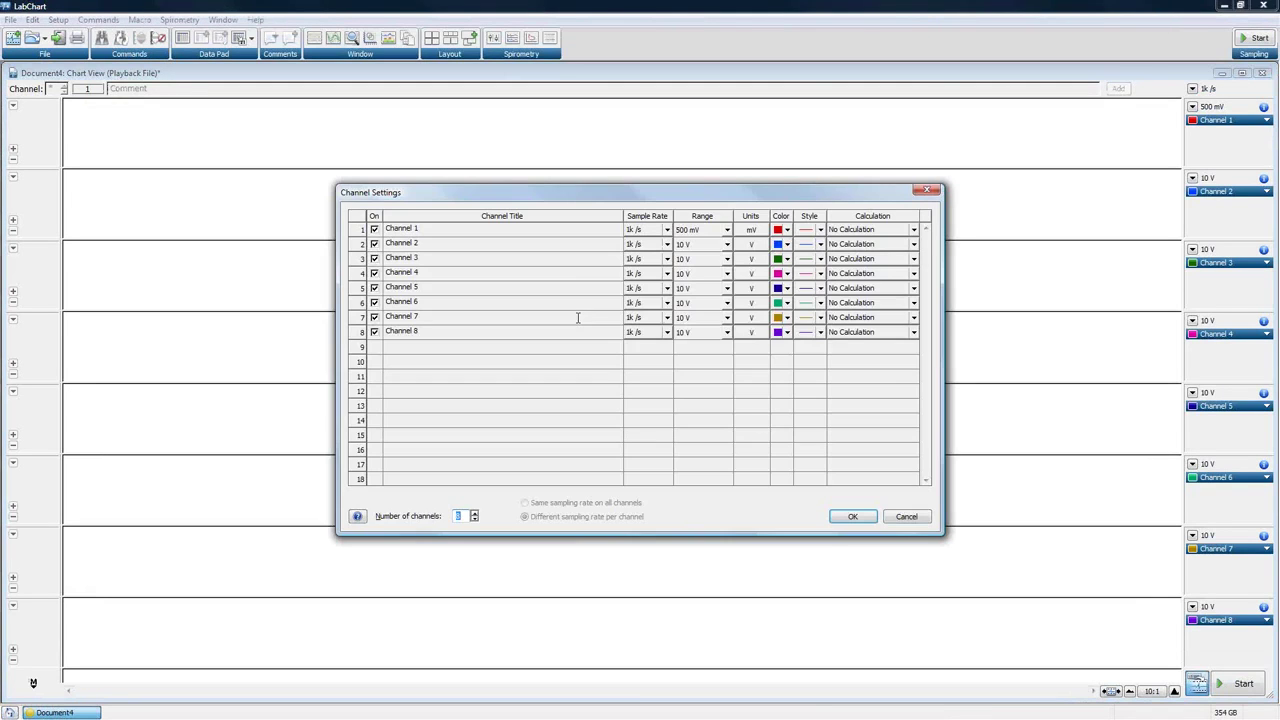
pyautogui.write('4')
pyautogui.press('Return')
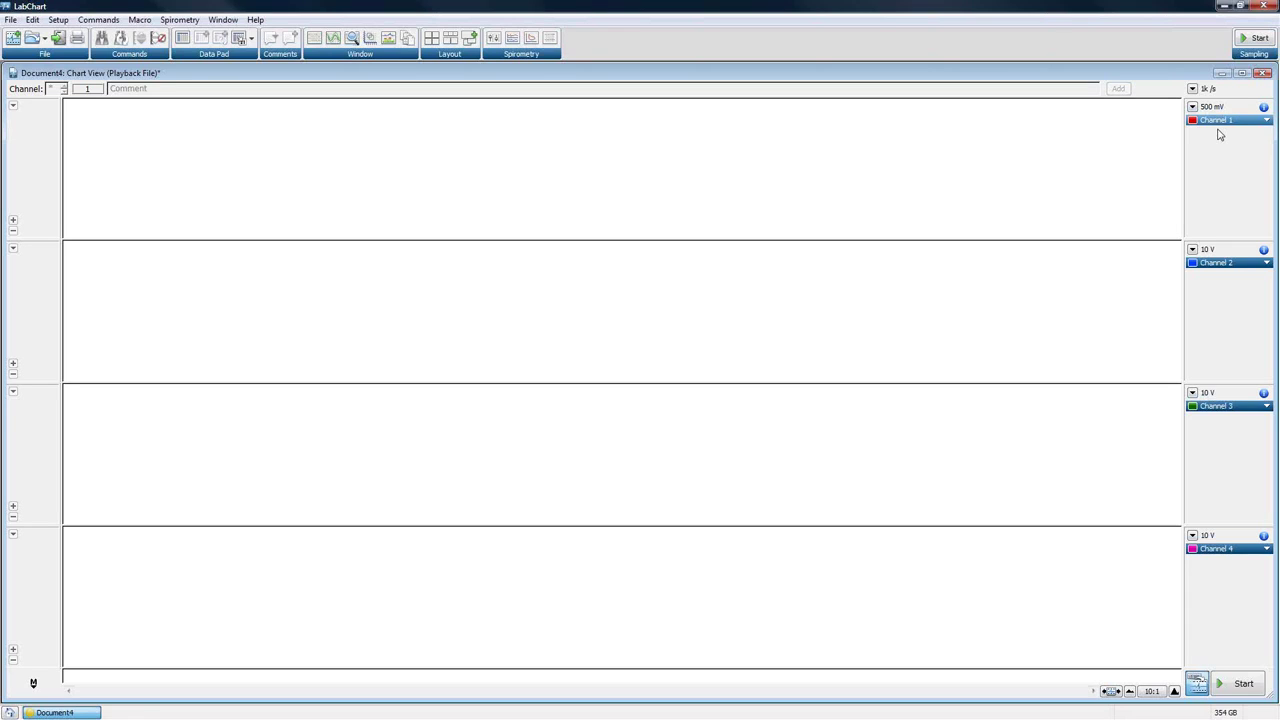
# Record the simulated pneumotach calibration from the playback file and autoscale all channels.
pyautogui.click(1258, 40)
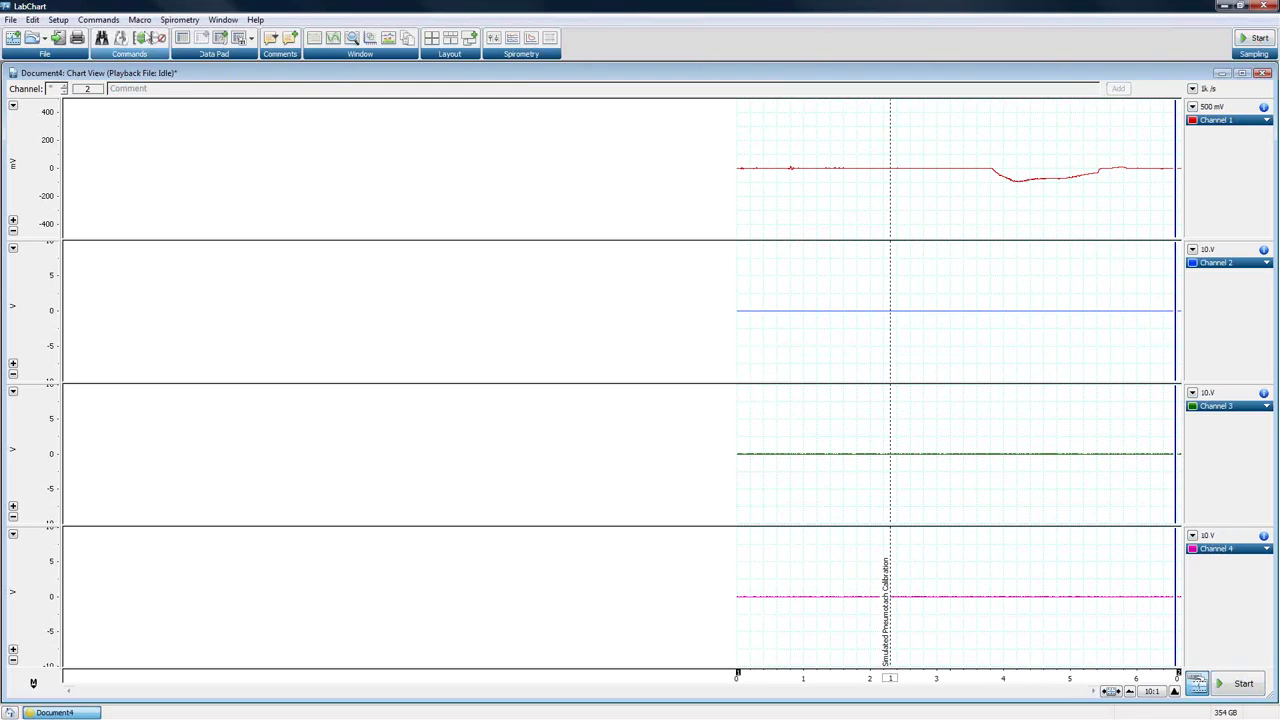
pyautogui.click(141, 38)
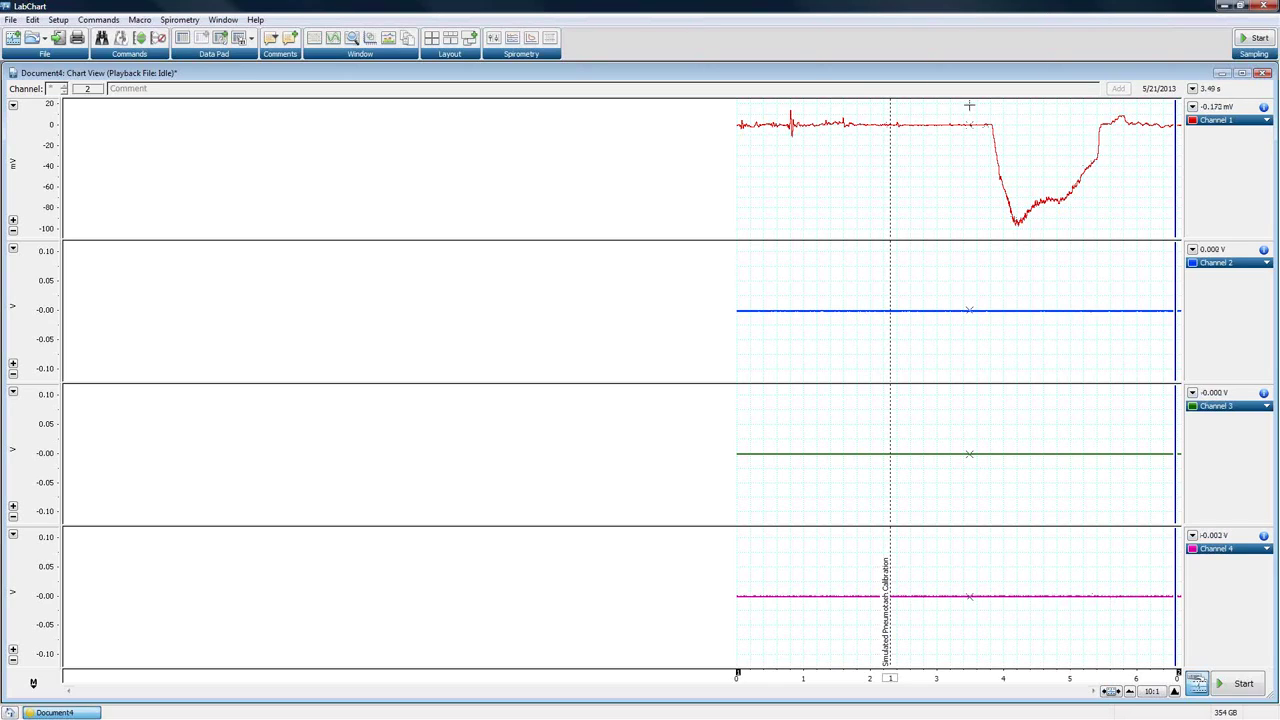
# Select Channel 1's calibration injection from about 3.5 to 5.6 s and open its Spirometry Flow calculation with Input 1 as flow data.
pyautogui.moveTo(970, 103)
pyautogui.mouseDown()
pyautogui.moveTo(1088, 236)
pyautogui.moveTo(1108, 240)
pyautogui.mouseUp()
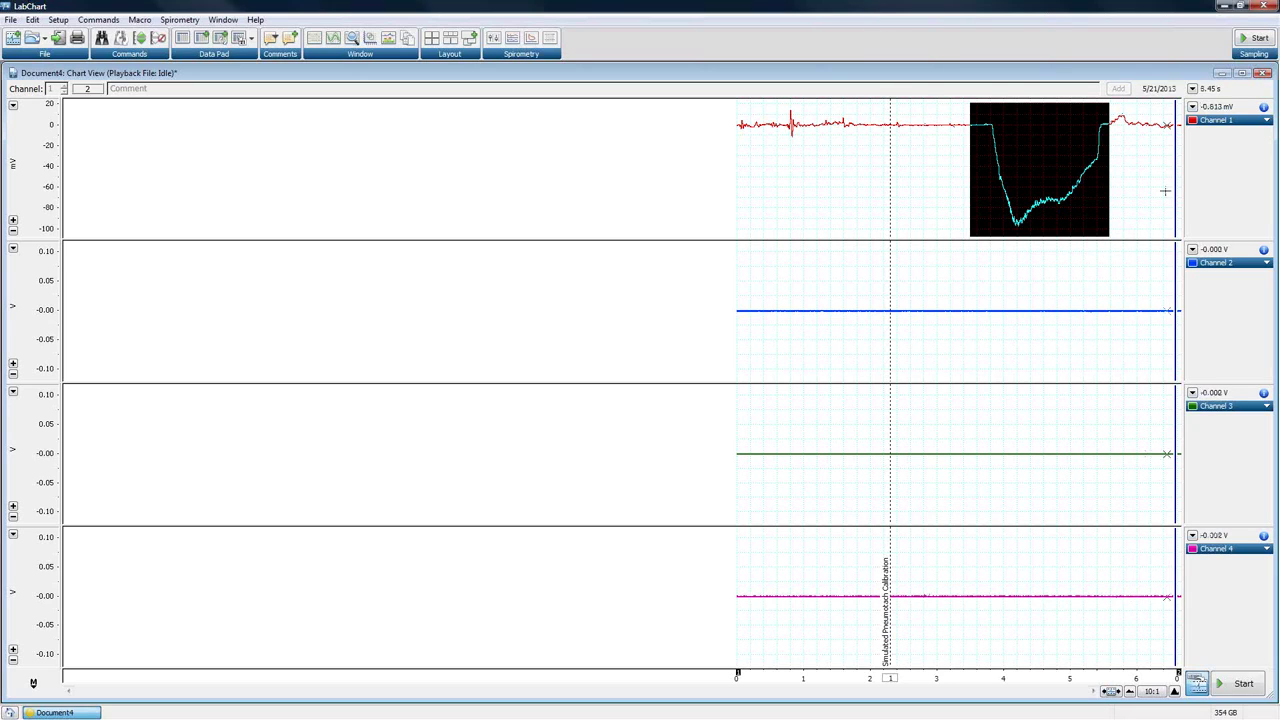
pyautogui.click(1236, 121)
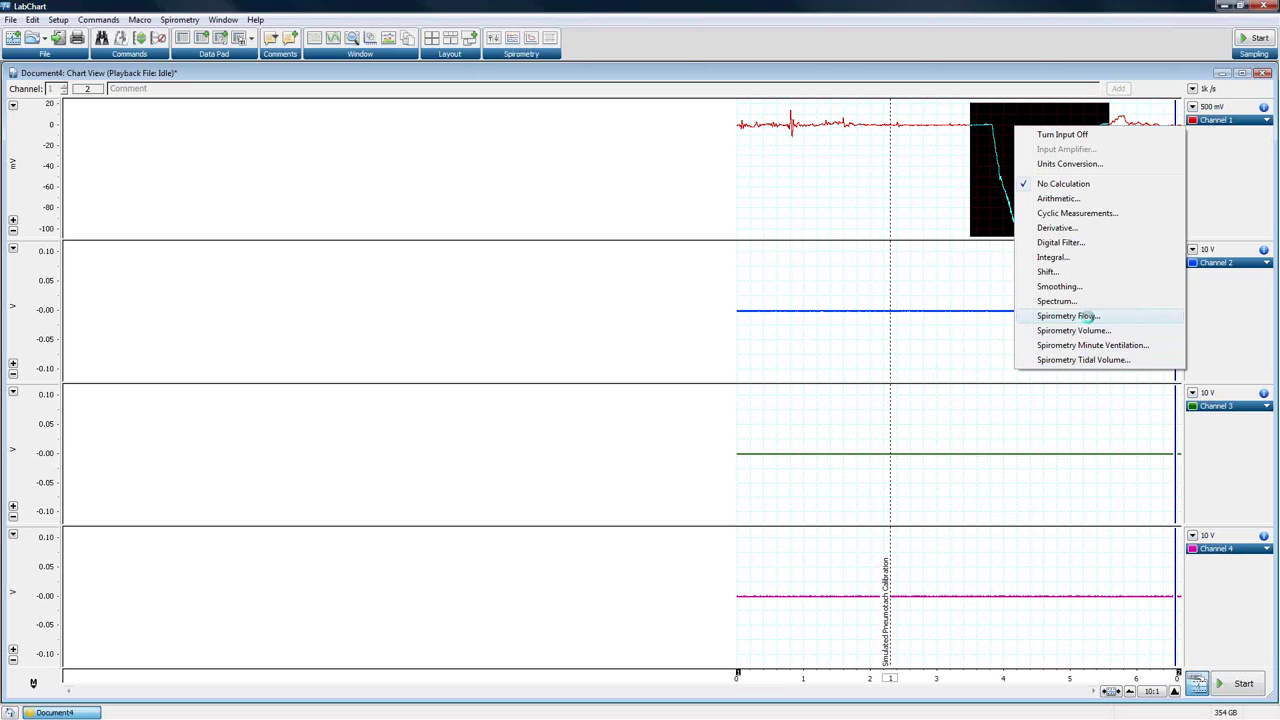
pyautogui.click(1088, 316)
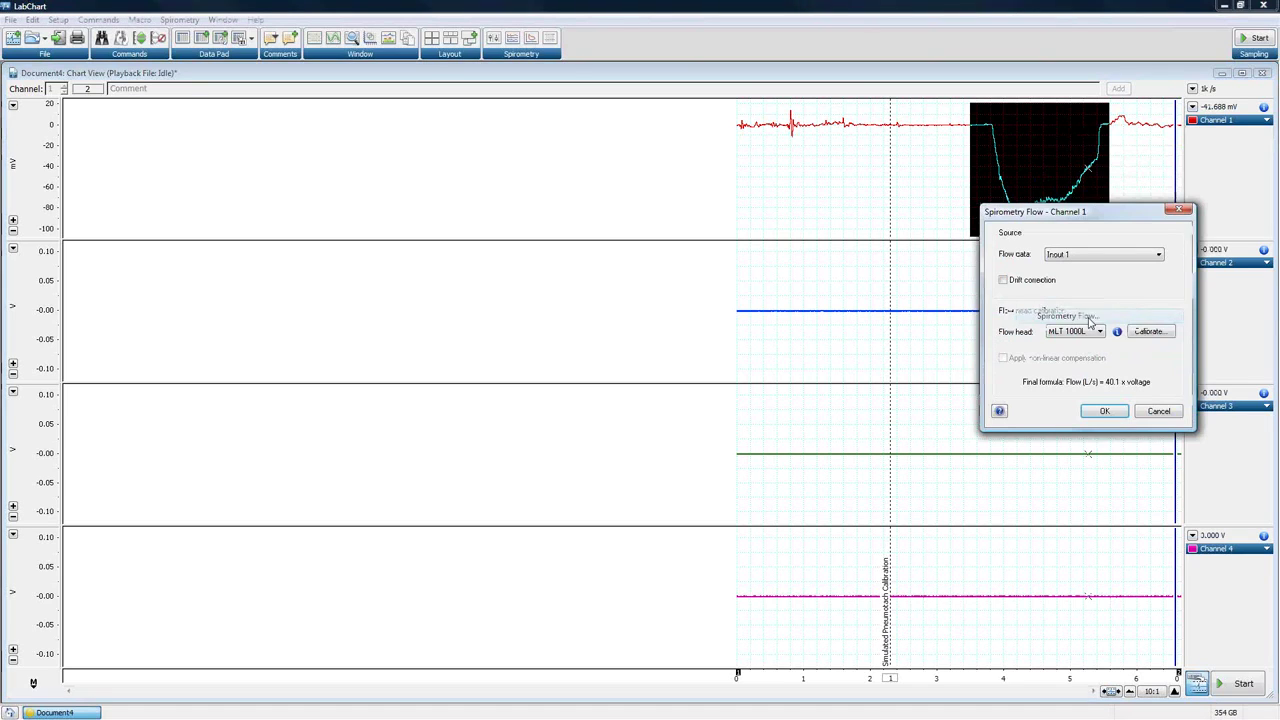
pyautogui.moveTo(1090, 214); pyautogui.dragTo(636, 149)
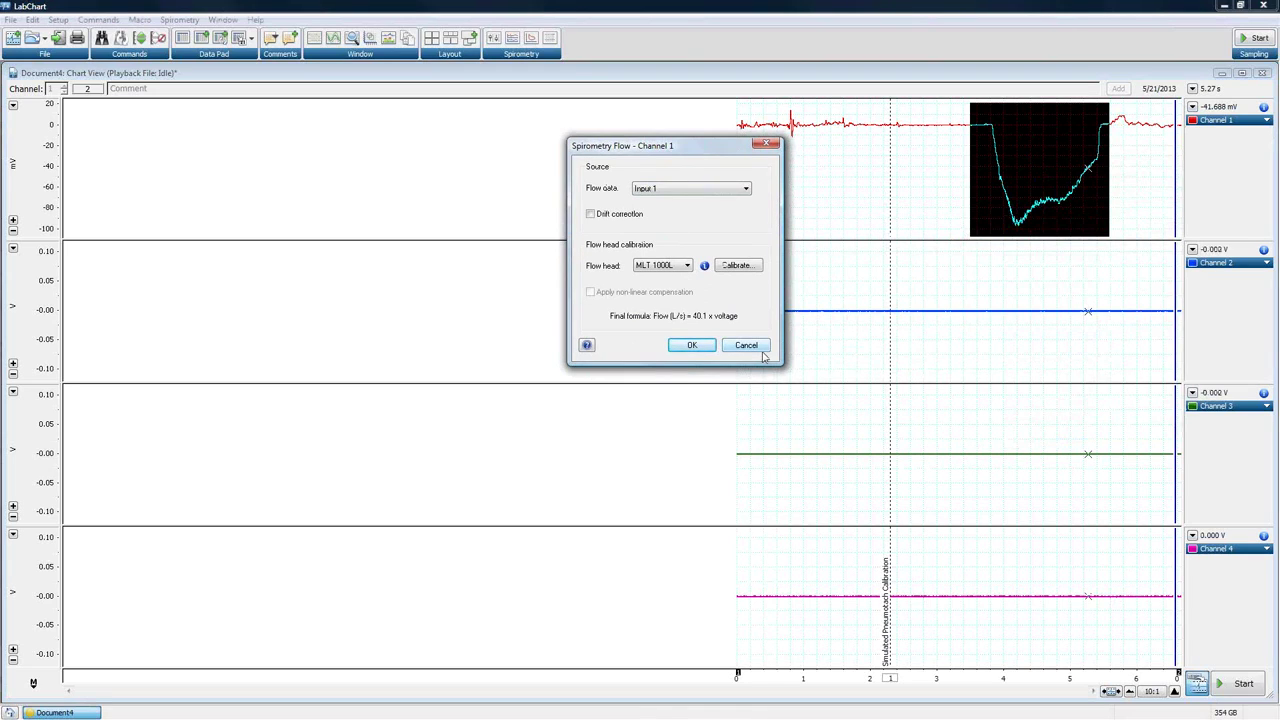
pyautogui.click(707, 190)
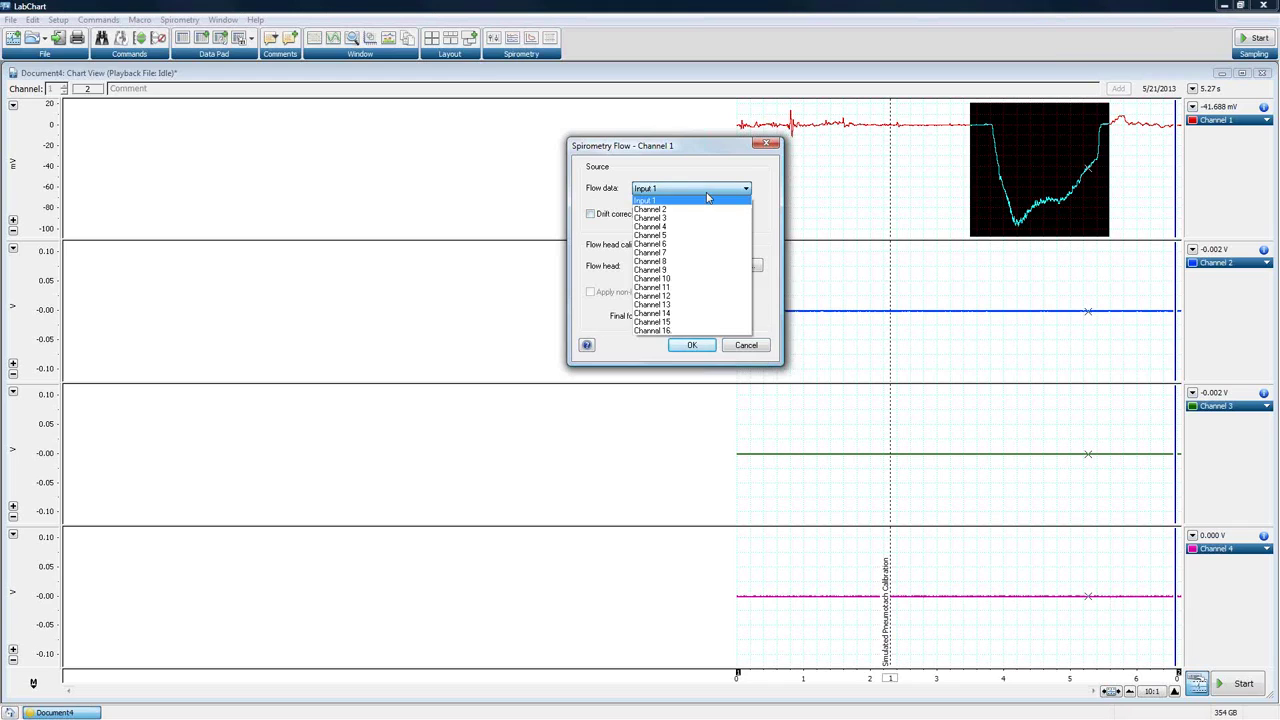
pyautogui.click(707, 197)
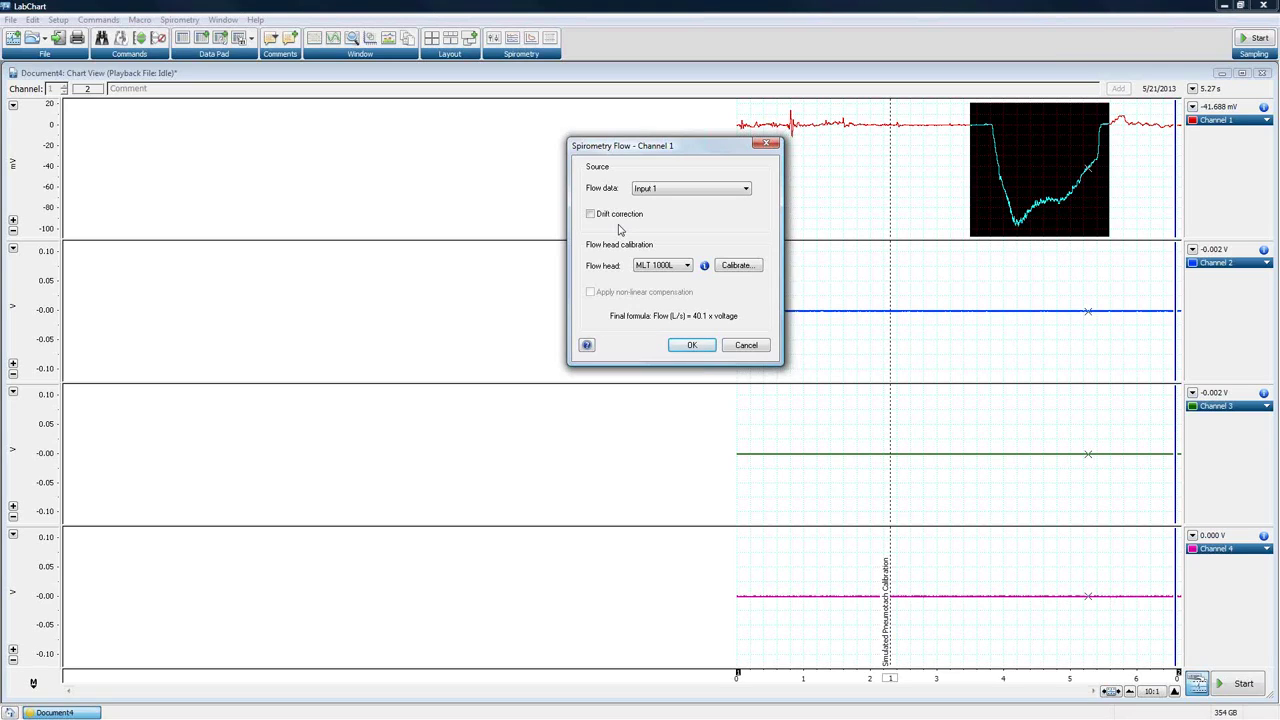
# Try the MLT 1000L, MLT 1L, Custom and MLT 10L flow head options in the Spirometry Flow settings.
pyautogui.click(677, 268)
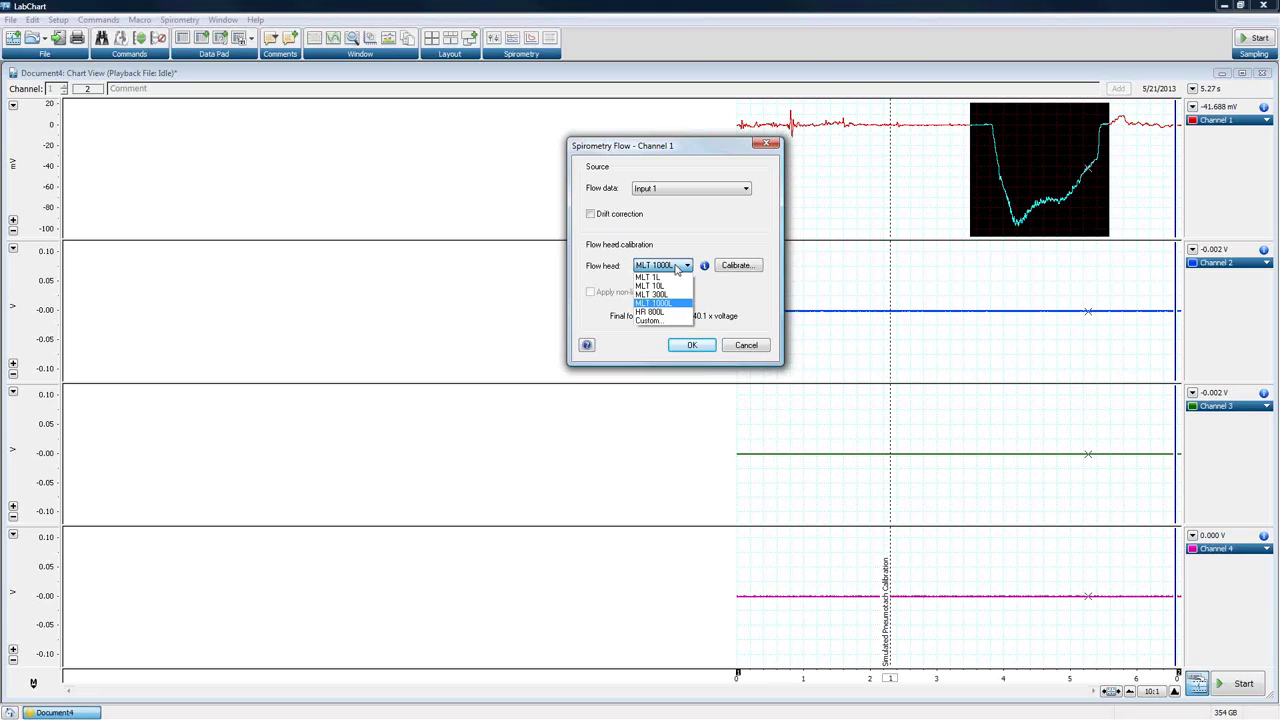
pyautogui.click(660, 303)
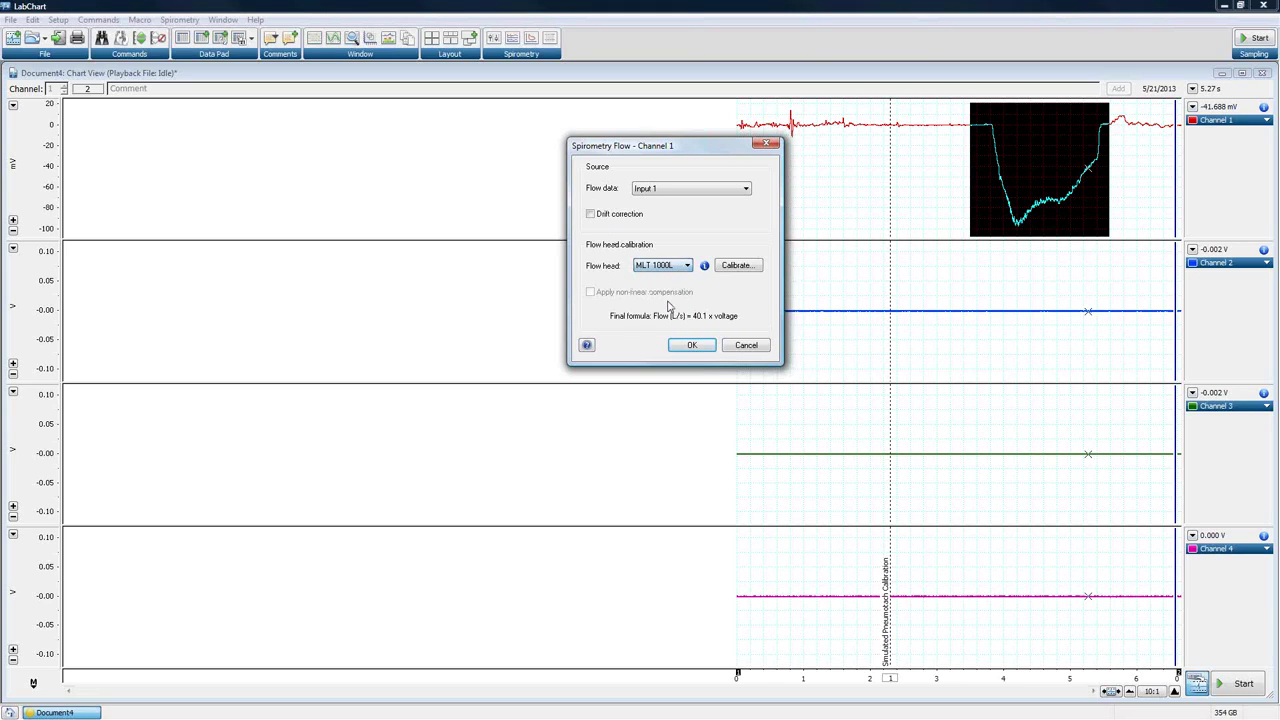
pyautogui.click(661, 265)
pyautogui.click(657, 278)
pyautogui.click(686, 266)
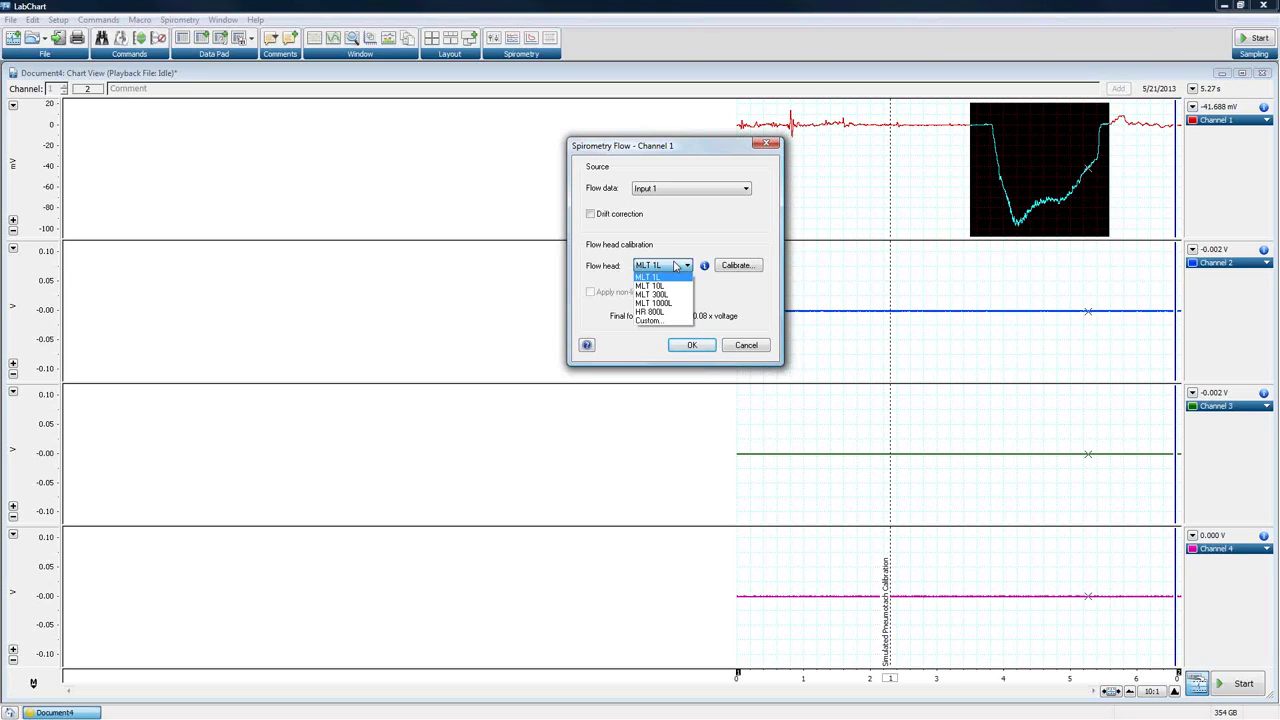
pyautogui.click(648, 320)
pyautogui.click(723, 414)
pyautogui.click(662, 265)
pyautogui.click(655, 288)
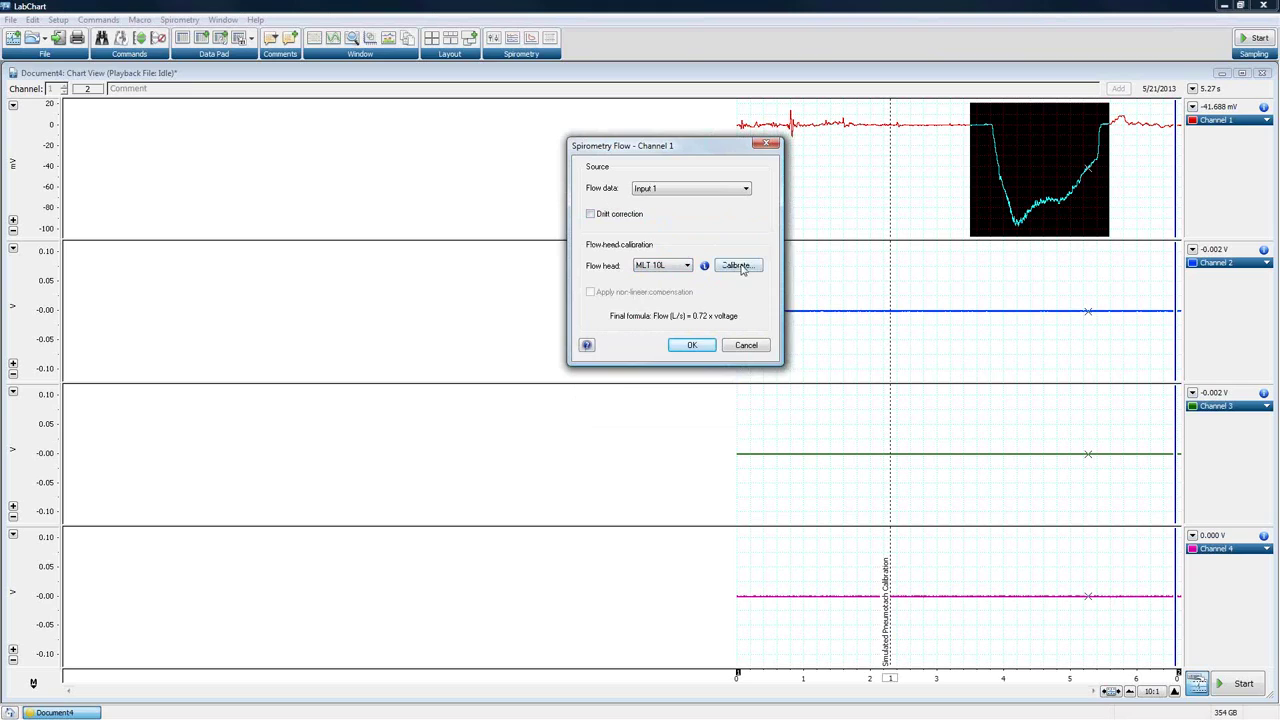
pyautogui.click(738, 265)
pyautogui.click(811, 357)
# Calibrate a custom flow head with an injected volume of 3 L, consulting the help topic, and apply the flow calculation to Channel 1.
pyautogui.click(688, 267)
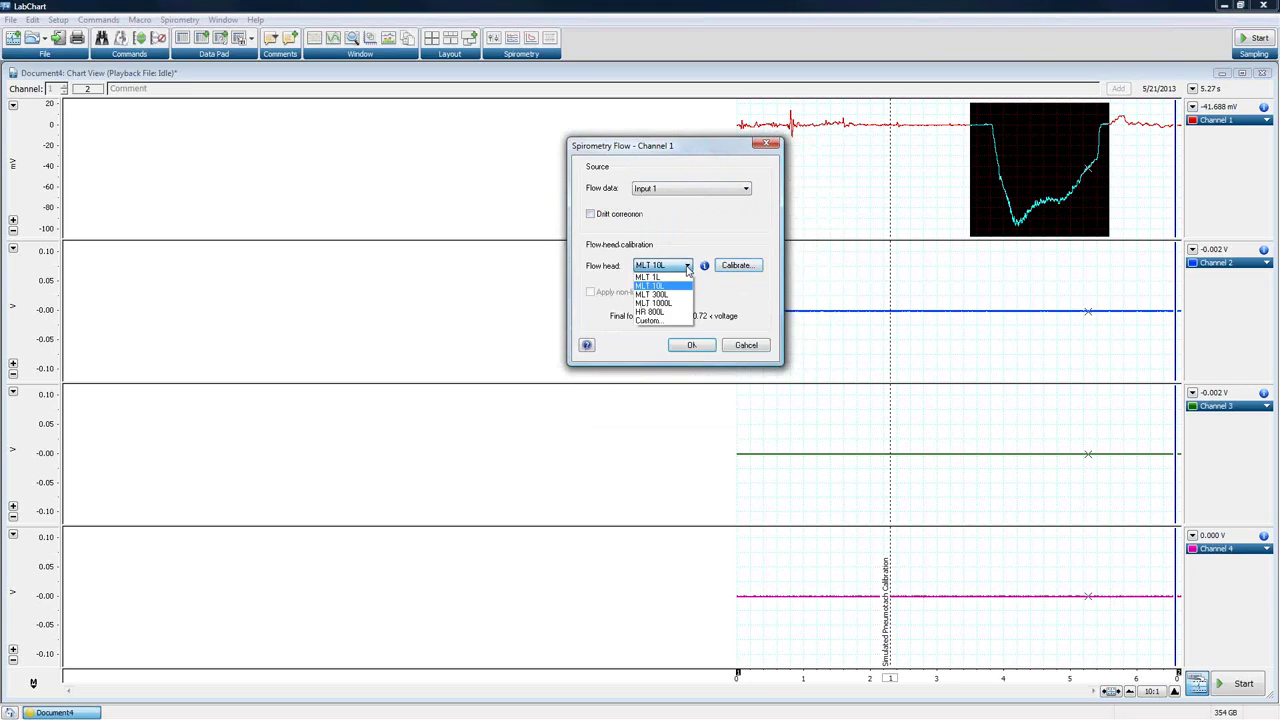
pyautogui.click(659, 321)
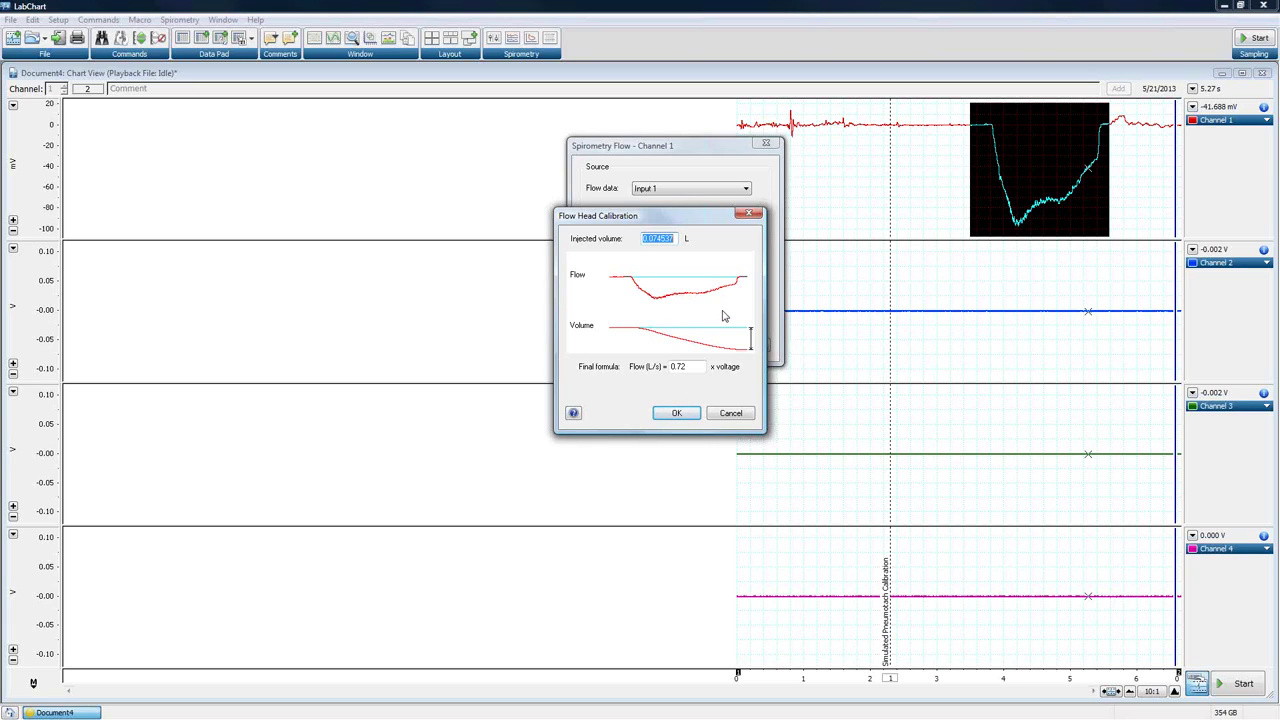
pyautogui.write('3')
pyautogui.click(574, 418)
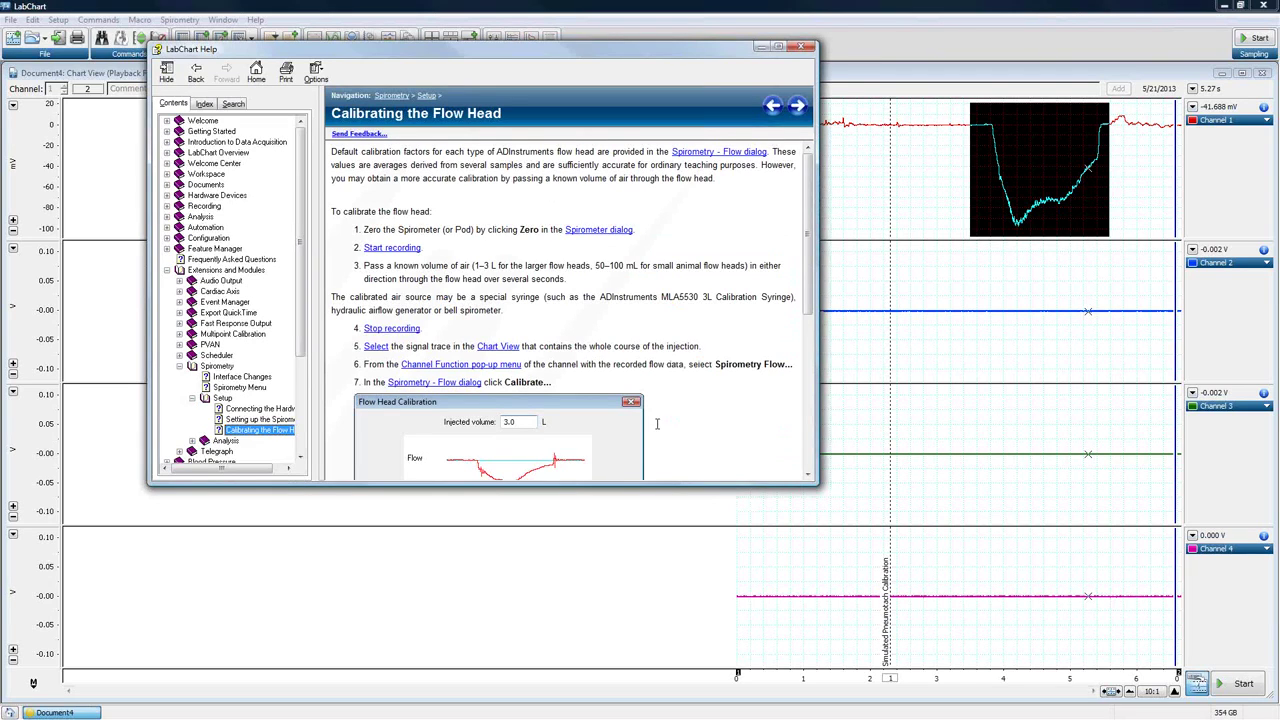
pyautogui.click(801, 46)
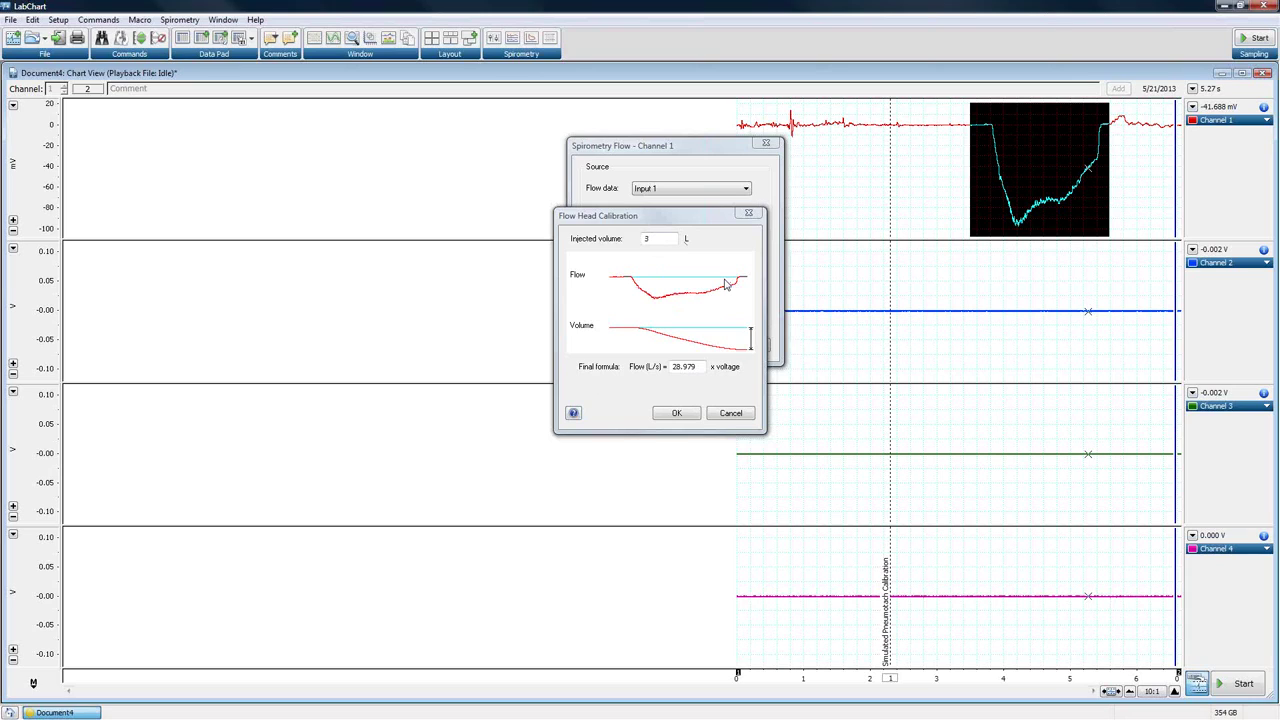
pyautogui.click(677, 414)
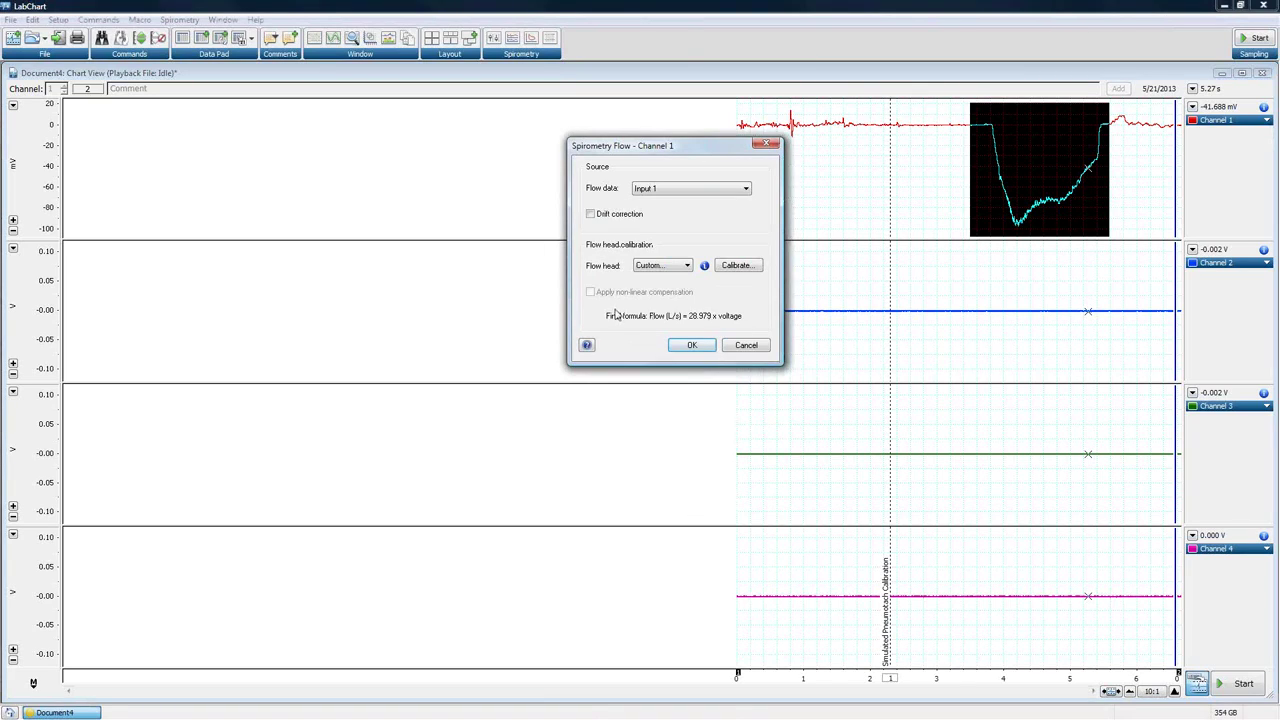
pyautogui.click(692, 346)
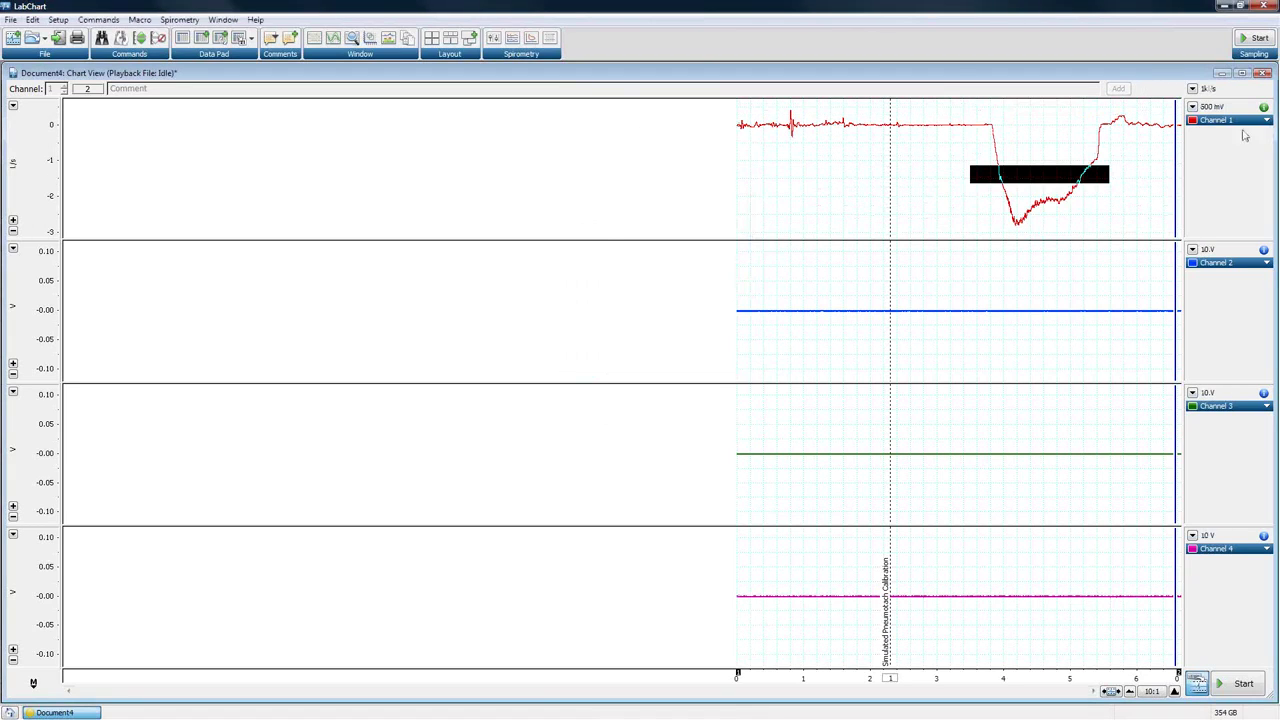
# Check Channel 1's flow reading in a separate display window and look through Channel 2's calculation options.
pyautogui.moveTo(1228, 122)
pyautogui.mouseDown()
pyautogui.moveTo(521, 107)
pyautogui.moveTo(633, 241)
pyautogui.mouseUp()
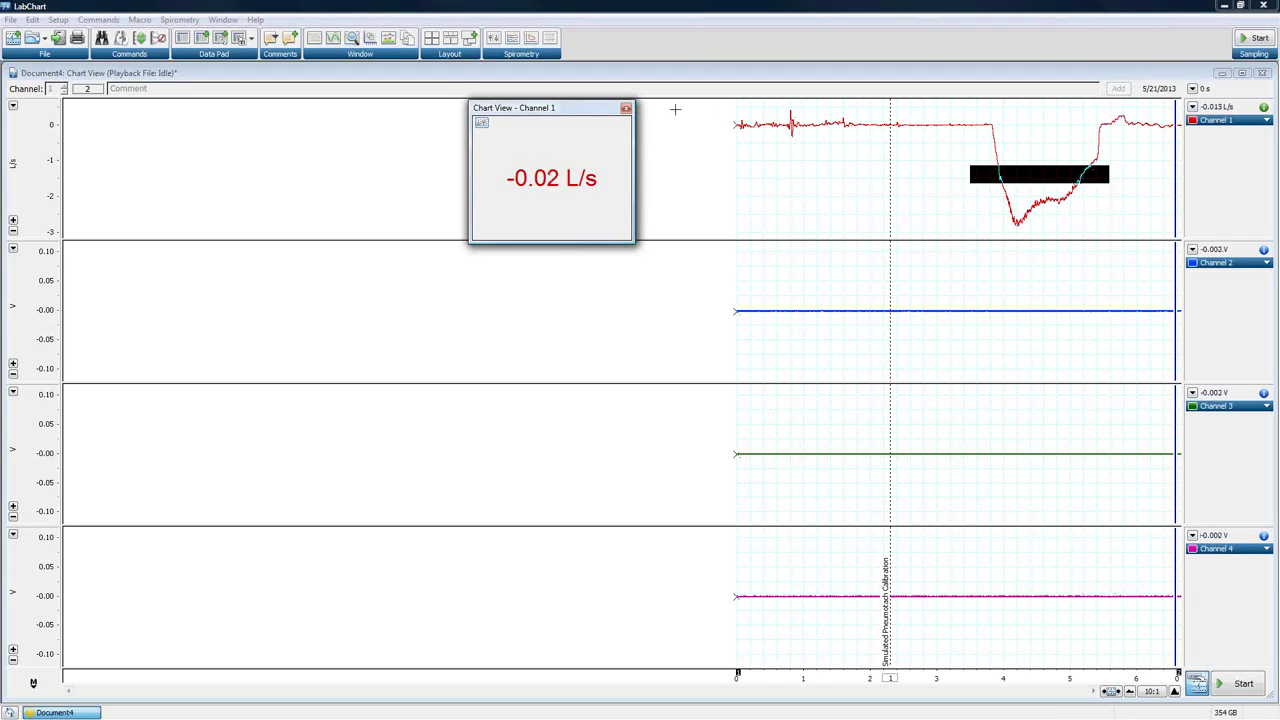
pyautogui.click(626, 109)
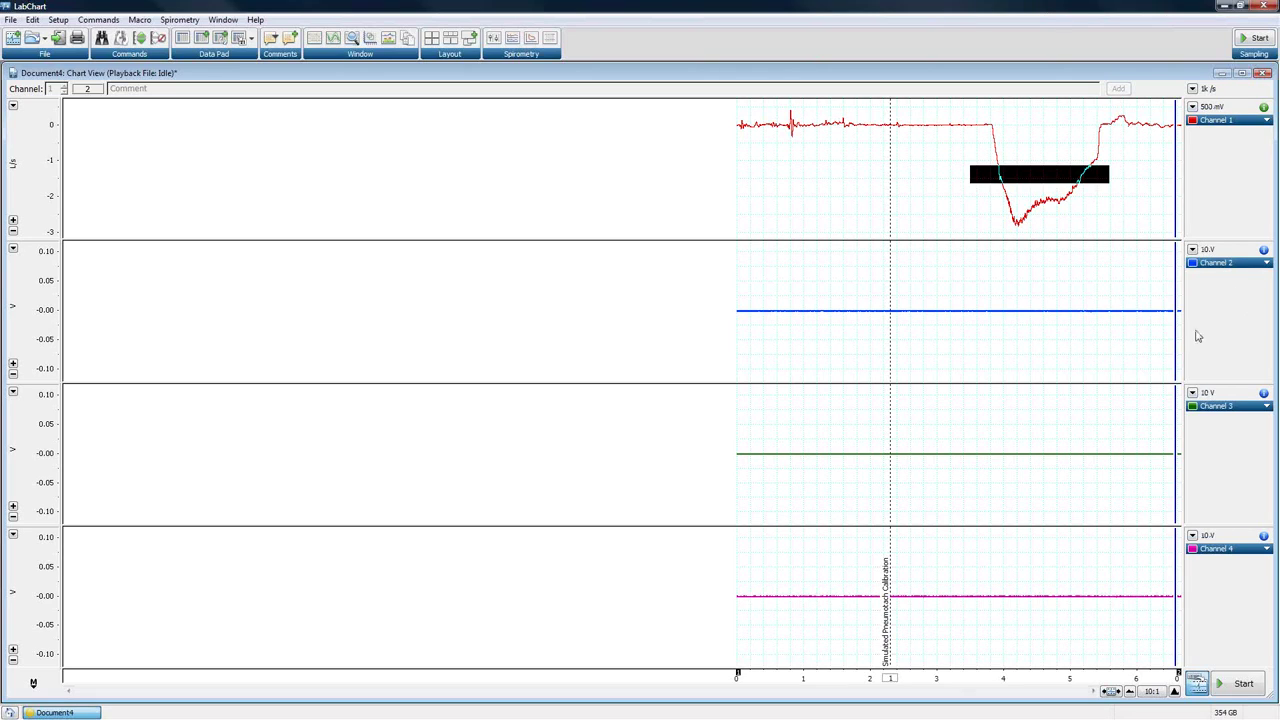
pyautogui.click(1246, 267)
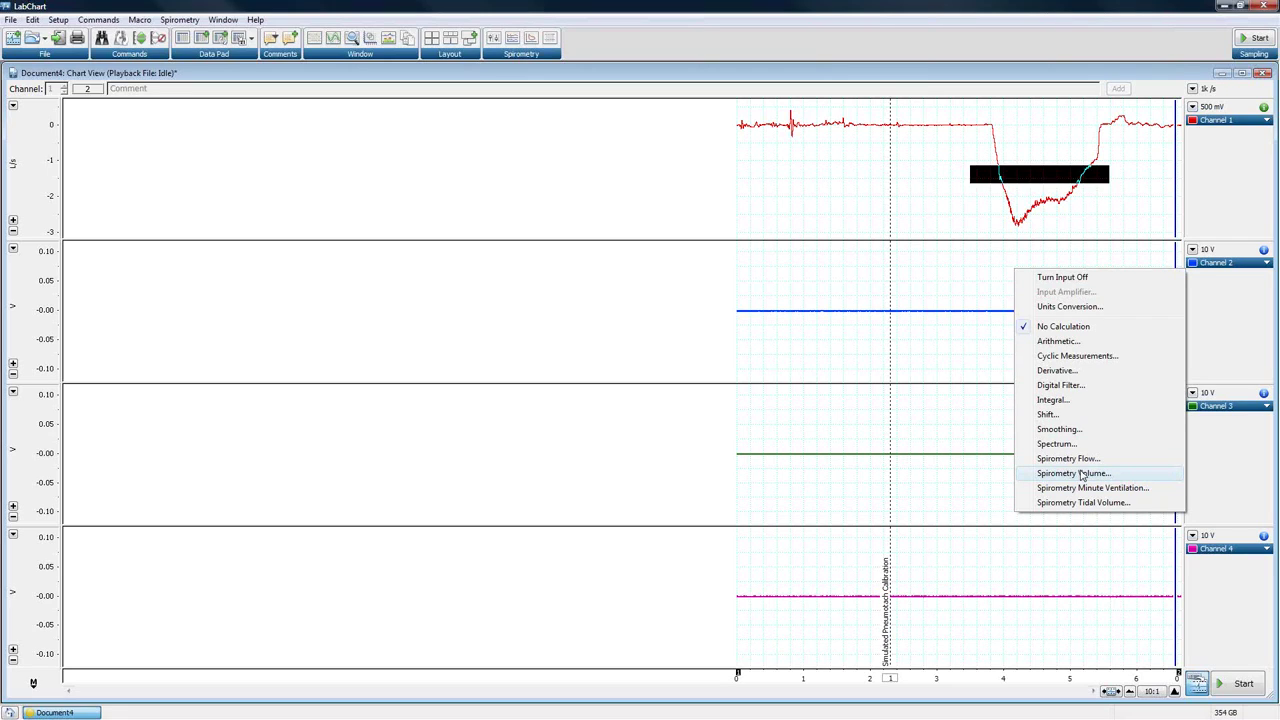
pyautogui.click(1222, 482)
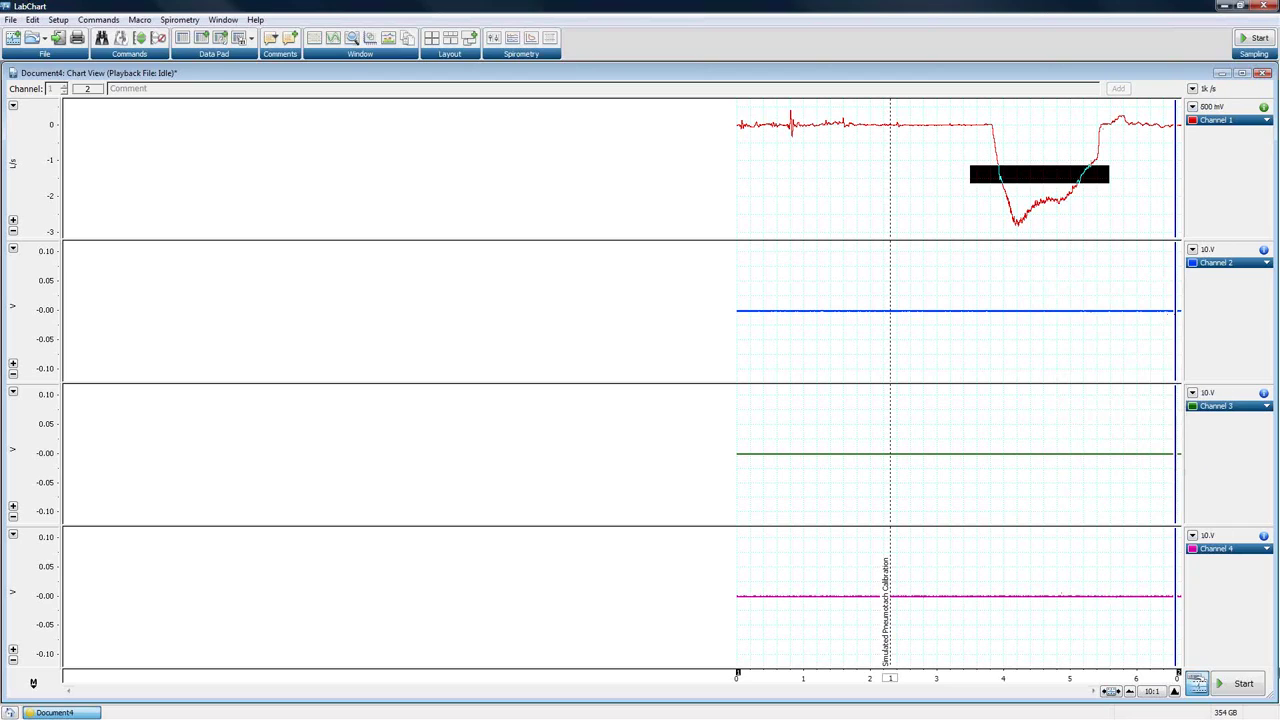
# Start recording the respiration data from the playback file and compress the time axis to 50:1.
pyautogui.click(1244, 686)
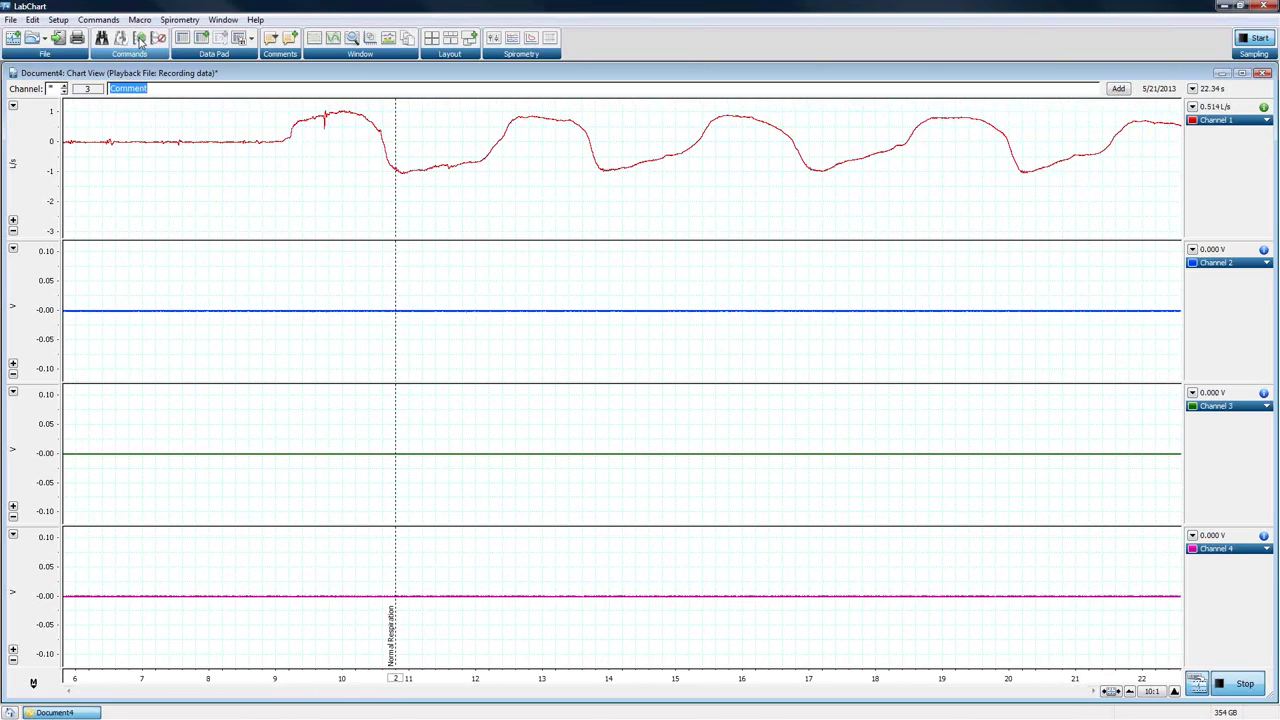
pyautogui.click(1131, 692)
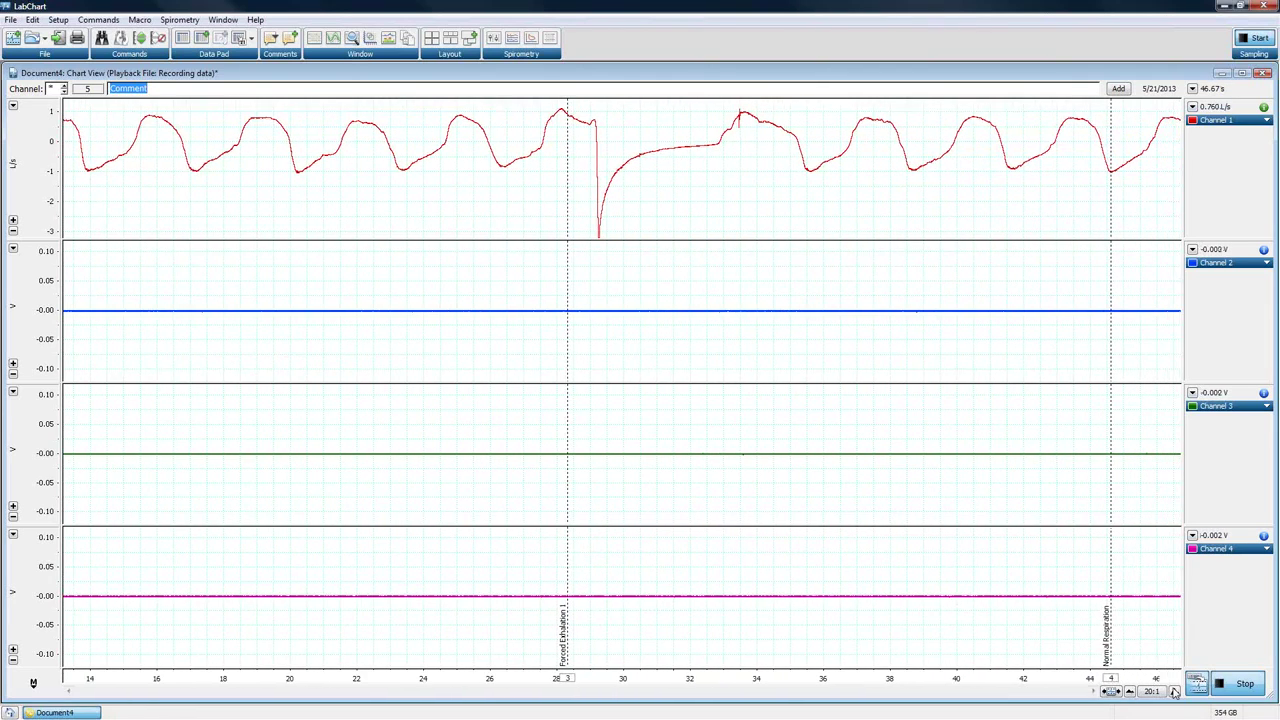
pyautogui.click(1128, 691)
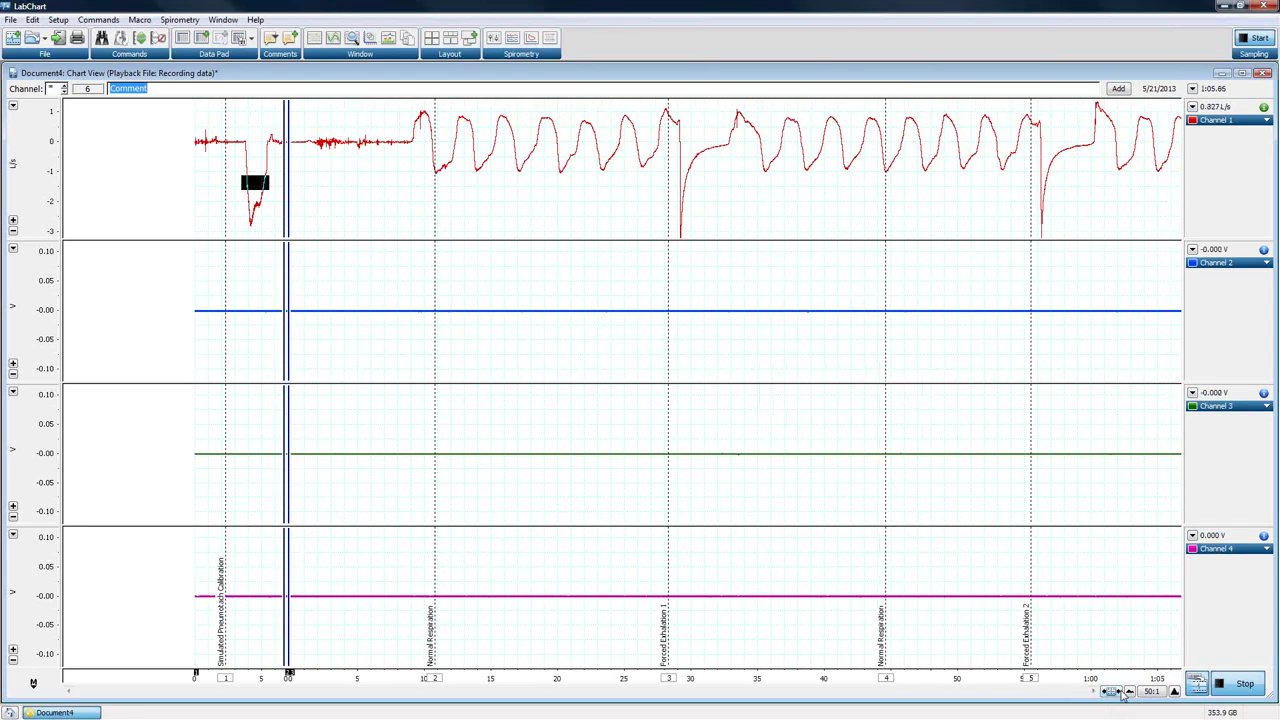
# Stop the recording and select Channel 1's respiration trace from about 8 s to 1:07.
pyautogui.click(1260, 38)
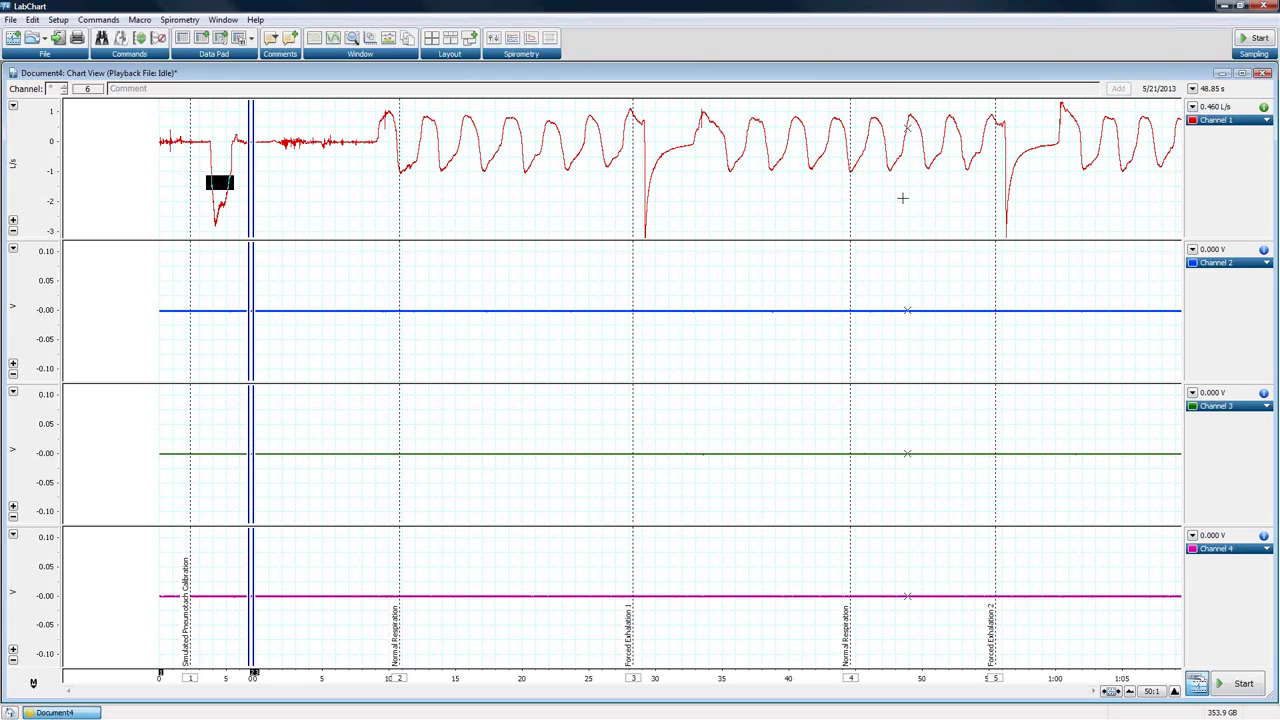
pyautogui.moveTo(360, 107)
pyautogui.mouseDown()
pyautogui.moveTo(860, 271)
pyautogui.moveTo(1154, 314)
pyautogui.mouseUp()
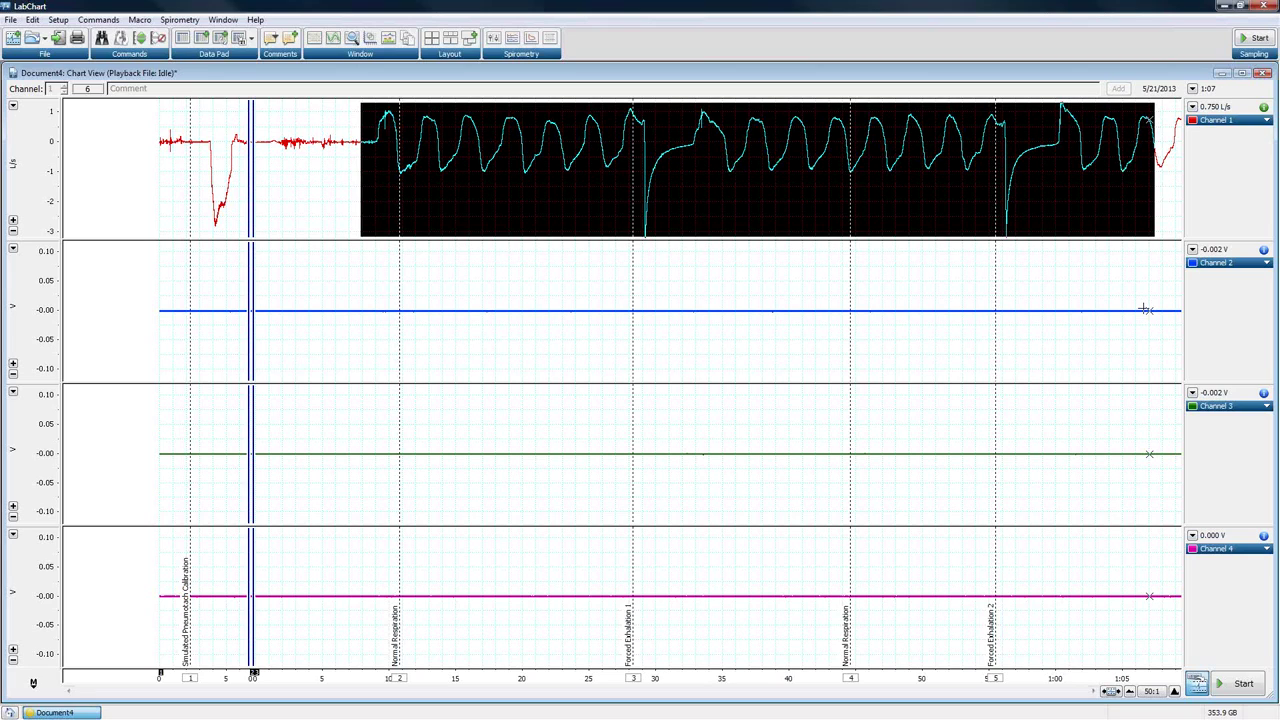
# Add a Spirometry Volume calculation to Channel 2 from Channel 1's flow, applying volume correction with 400 mL dead space and the calculated ratio 1.29344.
pyautogui.click(1222, 264)
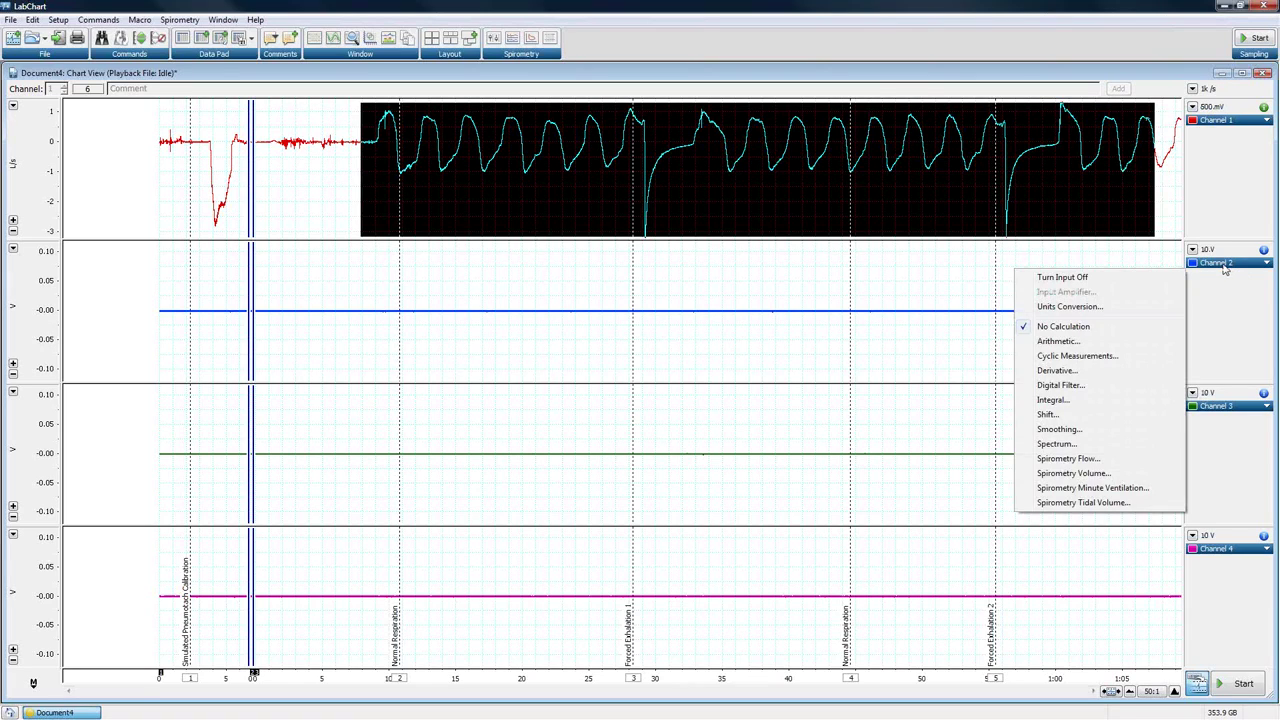
pyautogui.click(1114, 480)
pyautogui.moveTo(1130, 378); pyautogui.dragTo(690, 215)
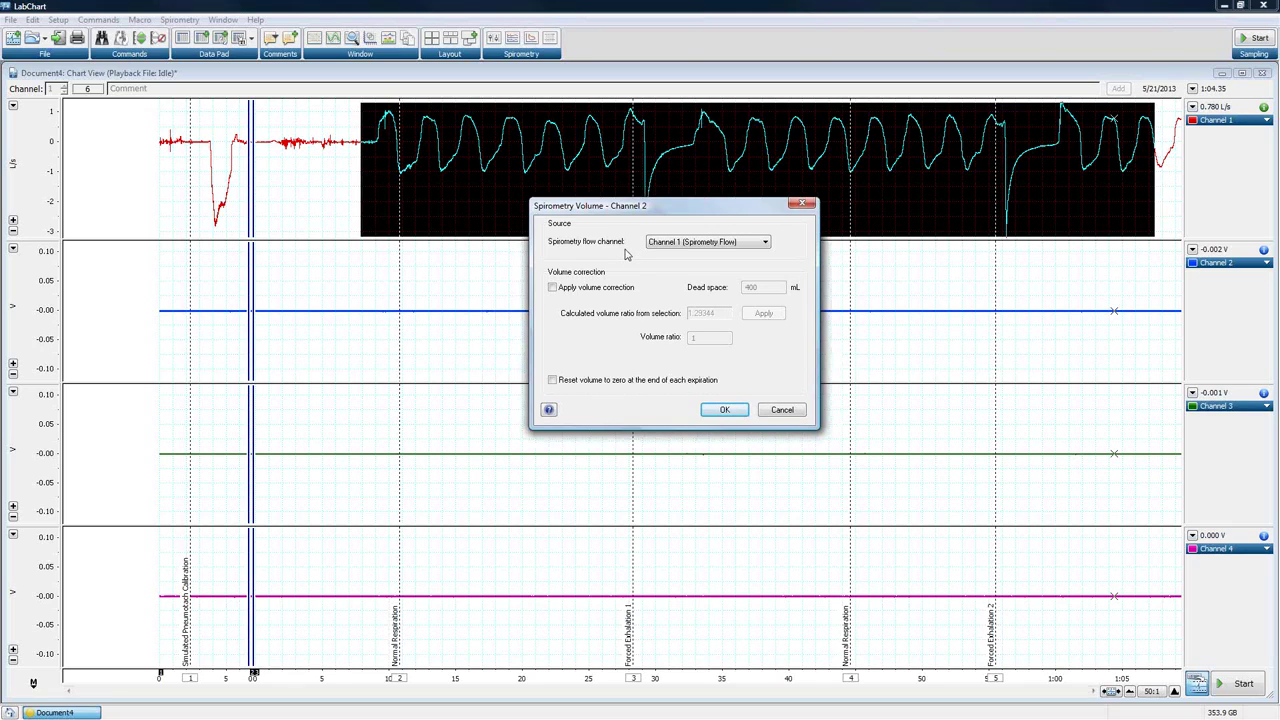
pyautogui.click(694, 246)
pyautogui.click(695, 249)
pyautogui.click(694, 246)
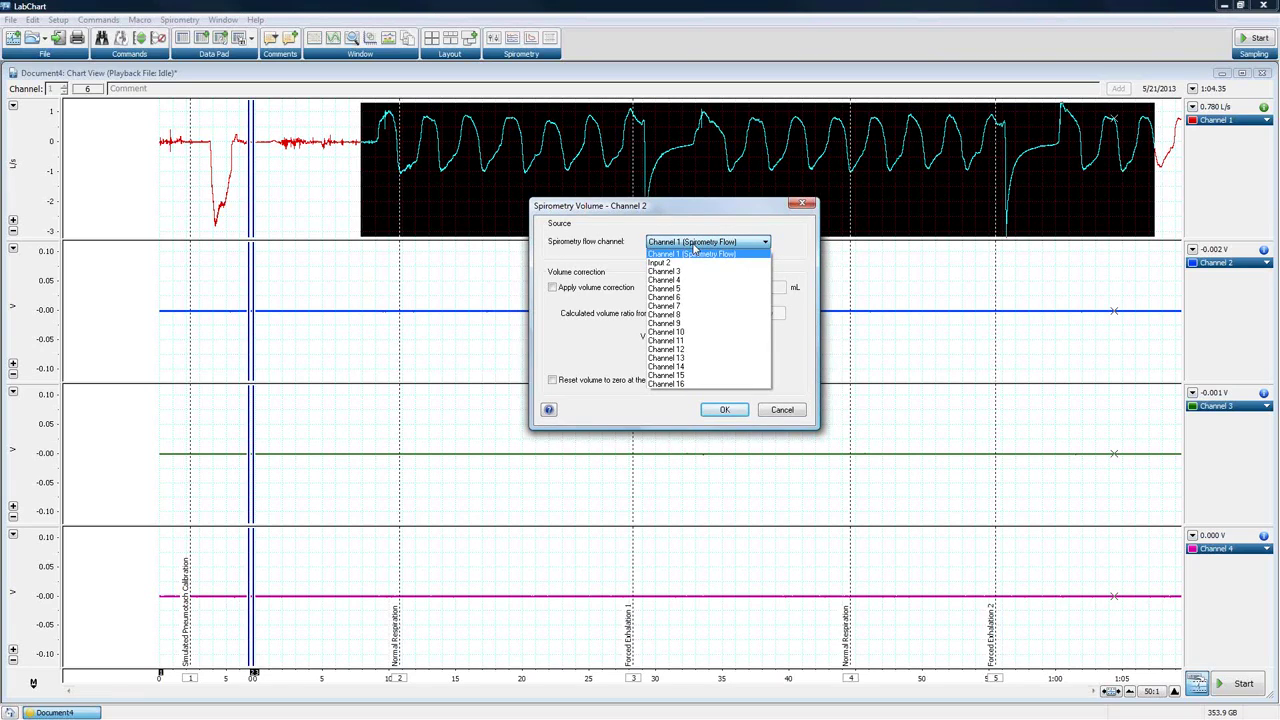
pyautogui.click(693, 247)
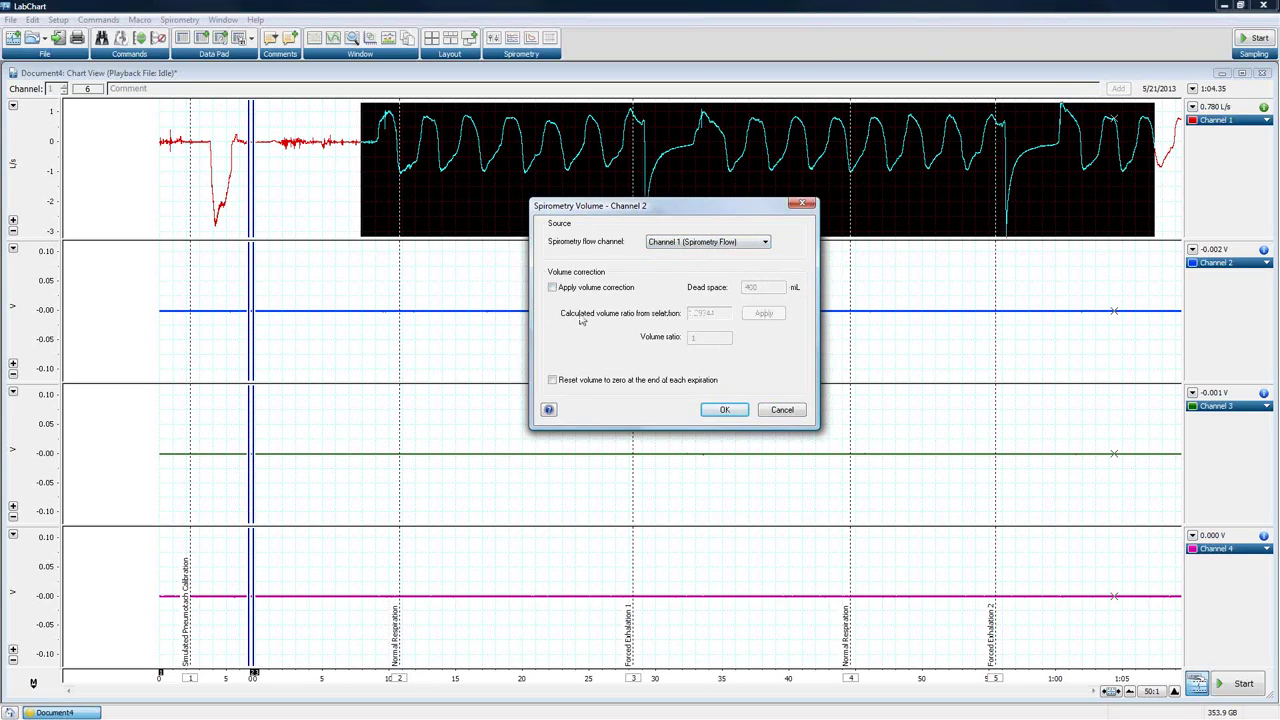
pyautogui.click(553, 289)
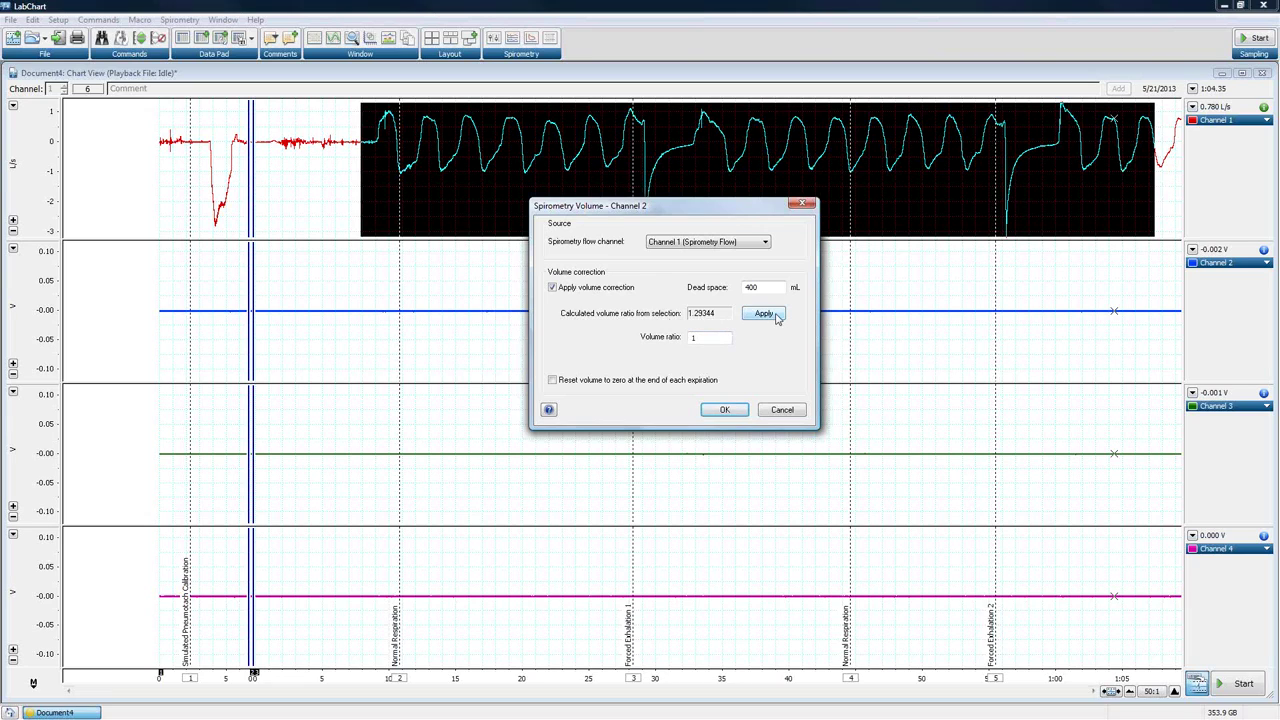
pyautogui.click(765, 314)
pyautogui.click(726, 411)
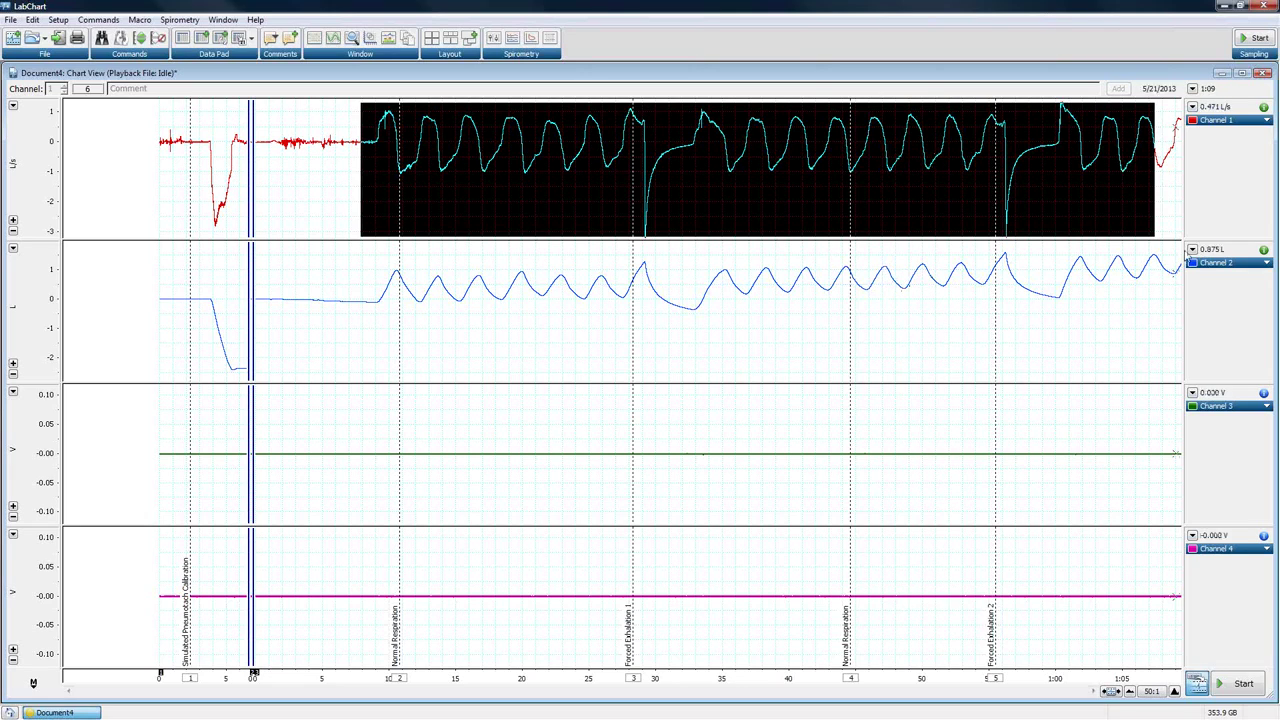
# Turn off volume correction in Channel 2's Spirometry Volume calculation and apply the change.
pyautogui.click(1264, 263)
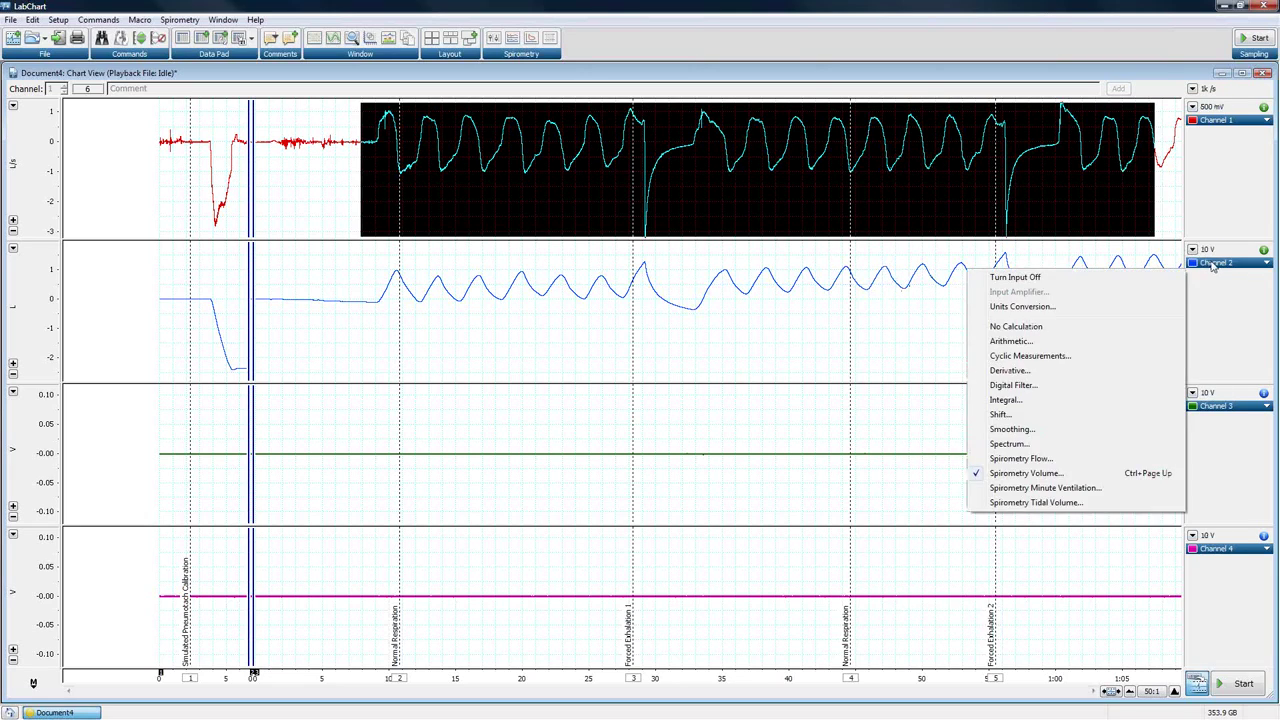
pyautogui.click(1030, 473)
pyautogui.moveTo(1010, 368); pyautogui.dragTo(795, 231)
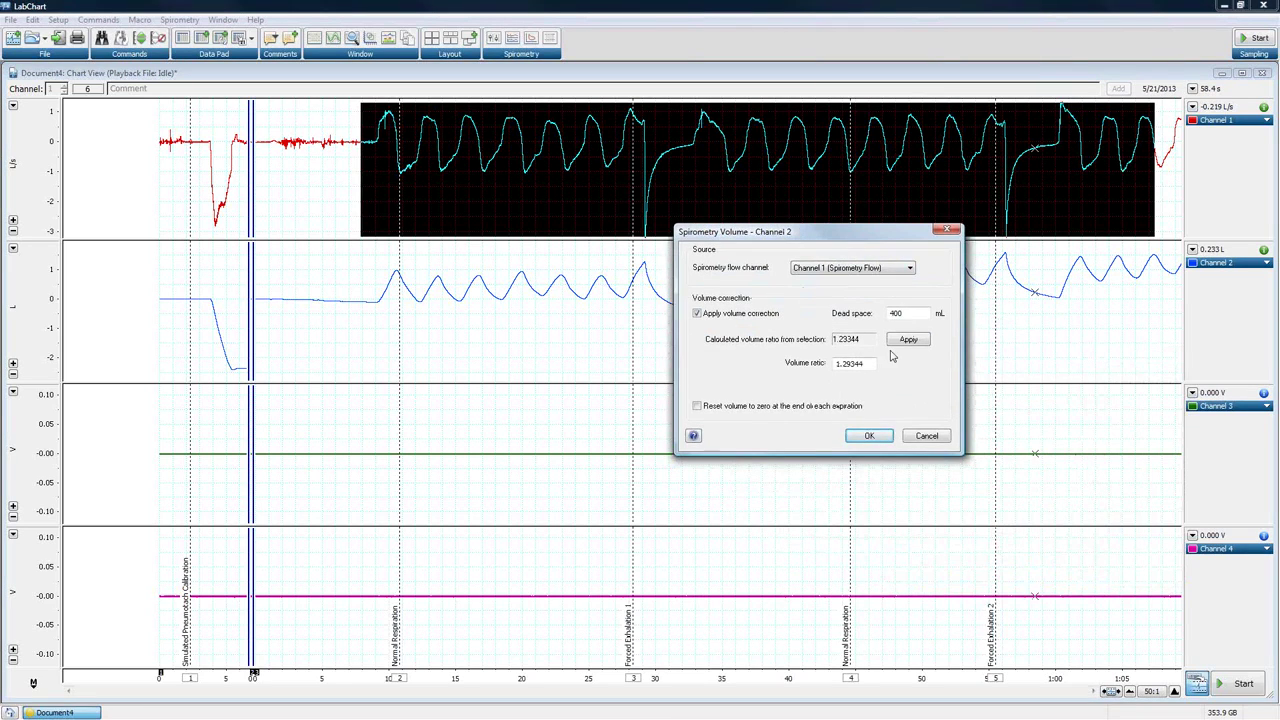
pyautogui.click(697, 314)
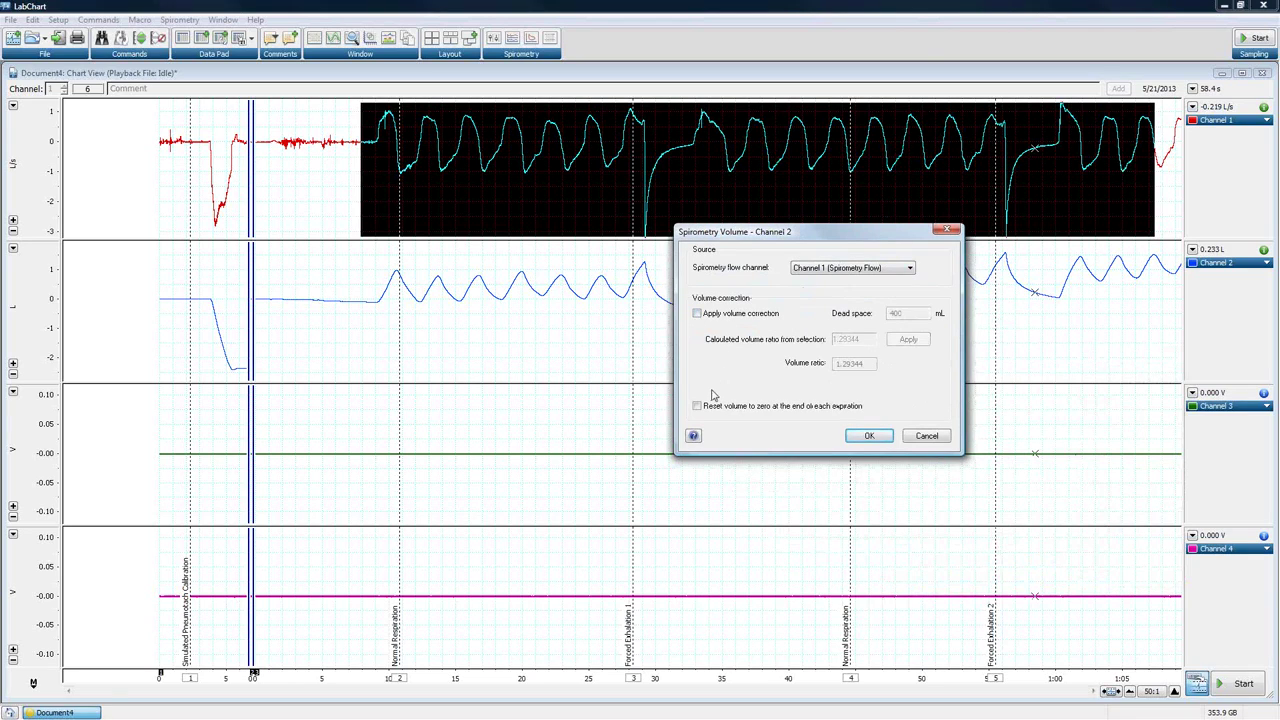
pyautogui.click(869, 437)
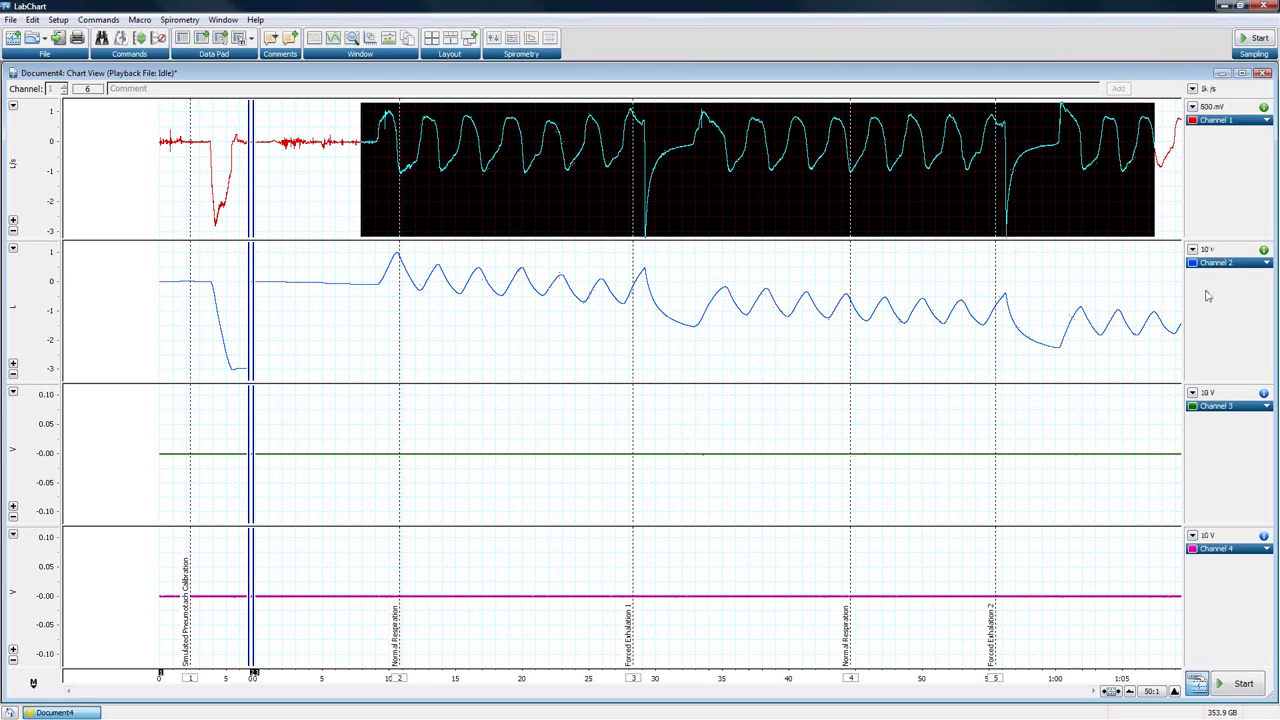
# Set Channel 2's Spirometry Volume calculation to reset volume to zero at the end of each expiration.
pyautogui.click(1230, 265)
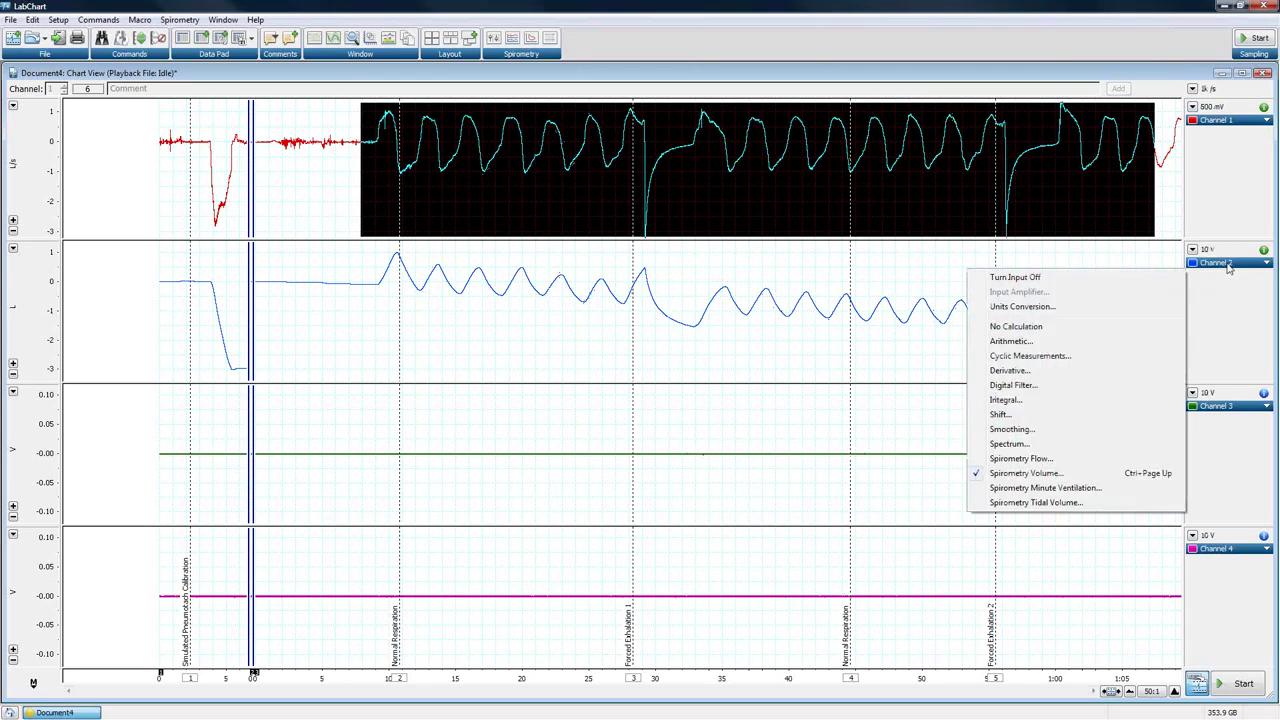
pyautogui.click(1060, 475)
pyautogui.moveTo(1058, 364); pyautogui.dragTo(1051, 234)
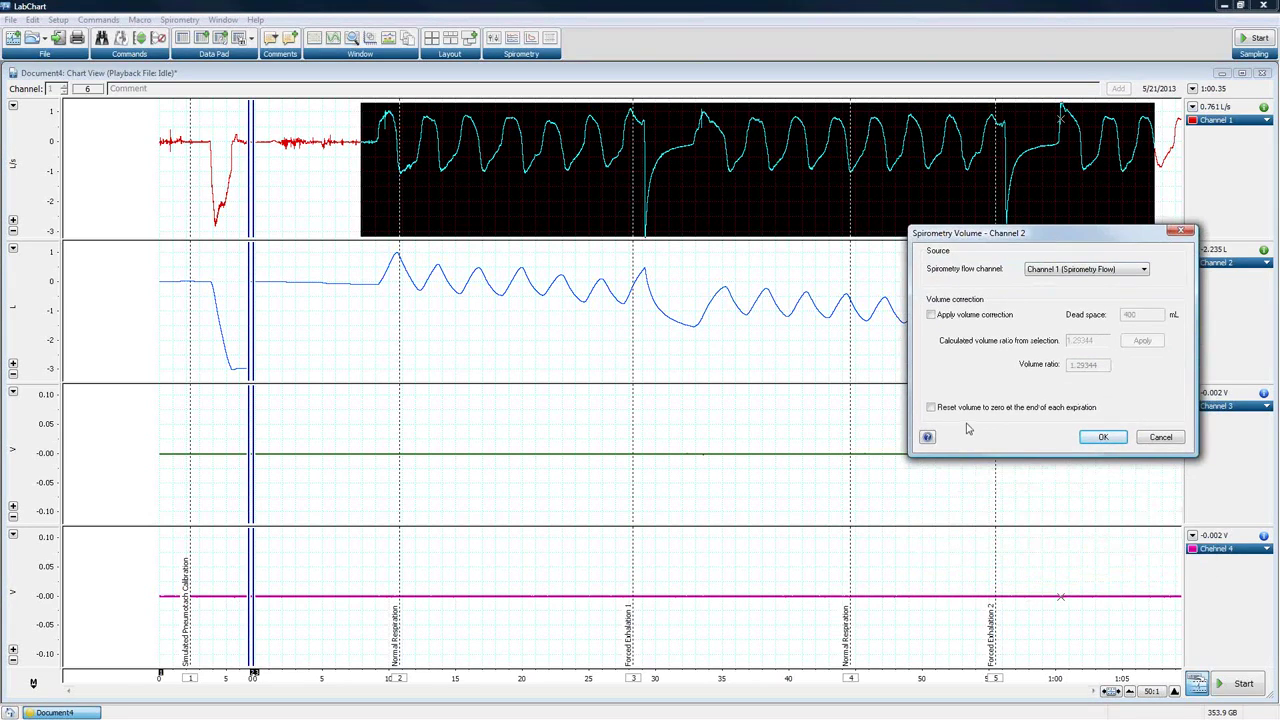
pyautogui.click(931, 408)
pyautogui.click(1104, 440)
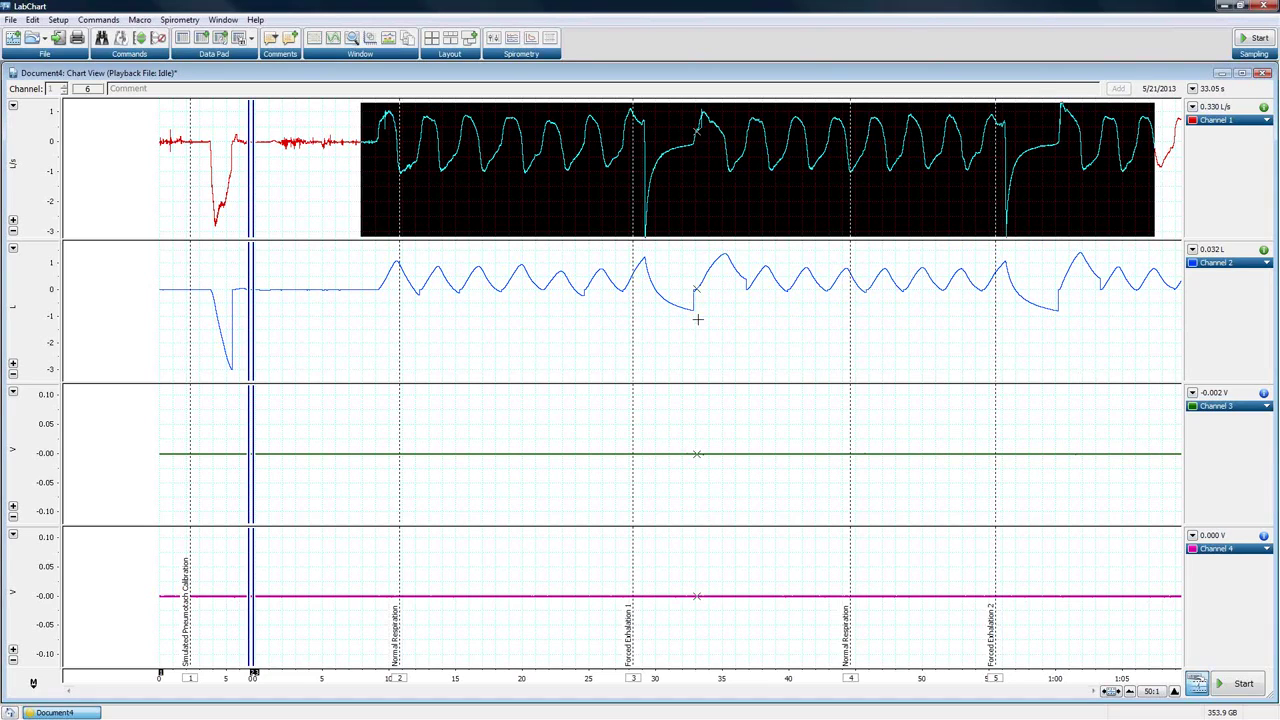
# Reselect Channel 1's respiration from about 21 s onward, then disable Channel 2's expiration reset and apply volume correction with the ratio calculated from that selection.
pyautogui.click(542, 155)
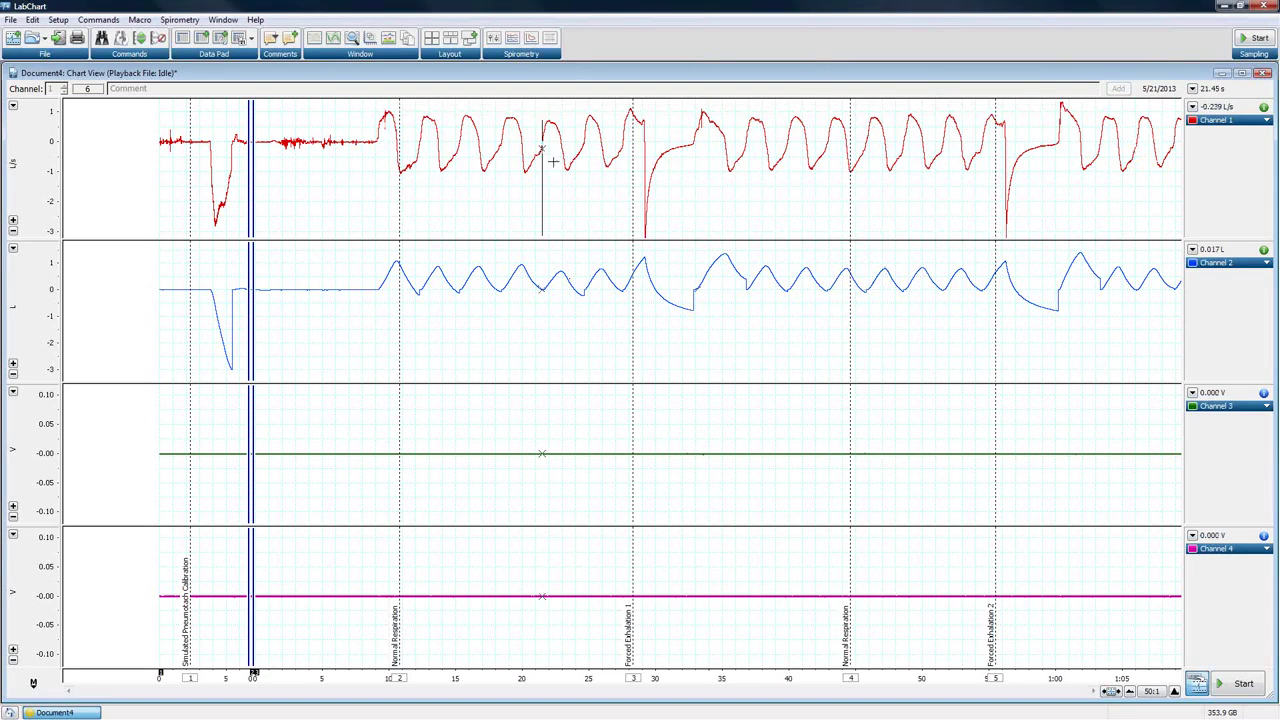
pyautogui.moveTo(532, 107); pyautogui.dragTo(1165, 229)
pyautogui.click(1216, 262)
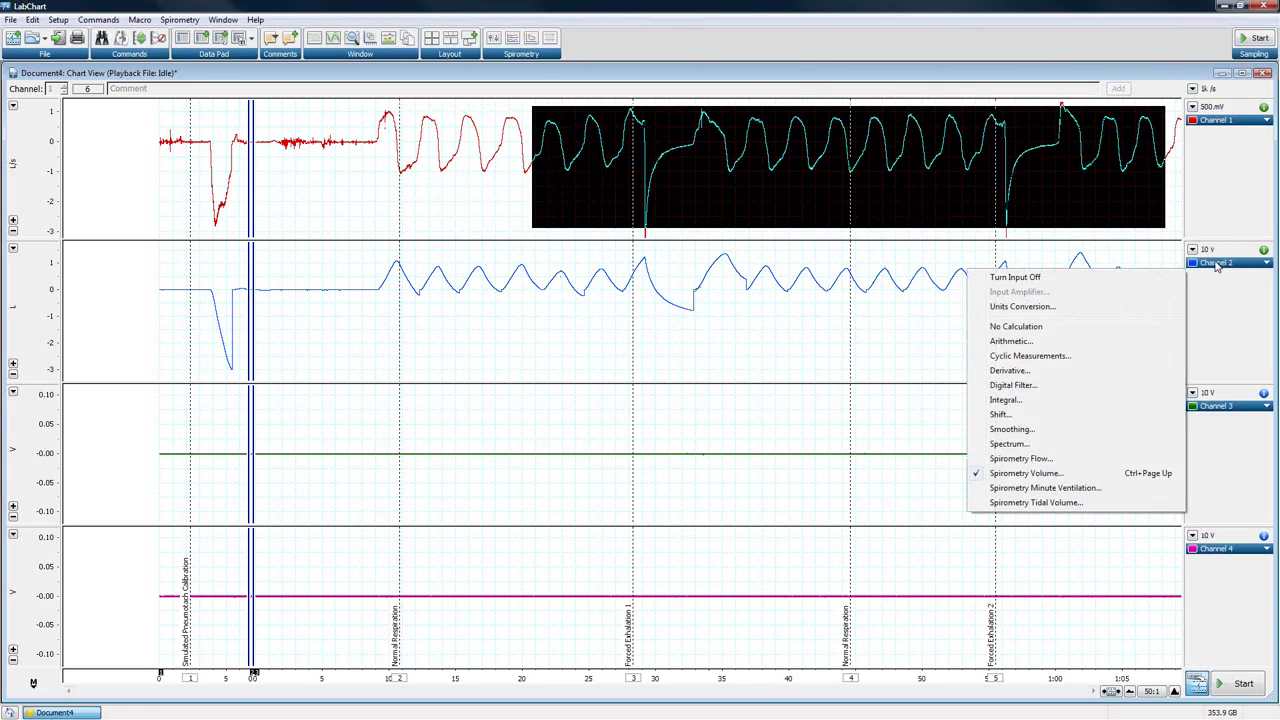
pyautogui.click(1055, 473)
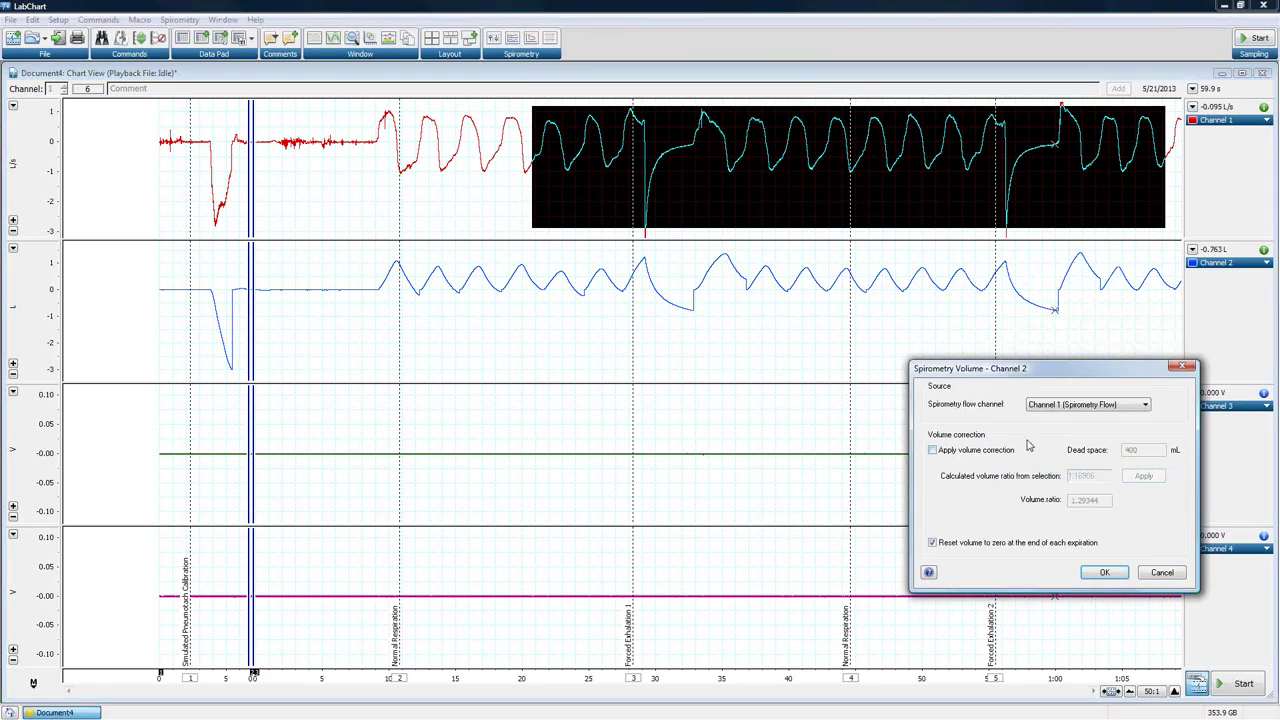
pyautogui.click(933, 543)
pyautogui.click(932, 450)
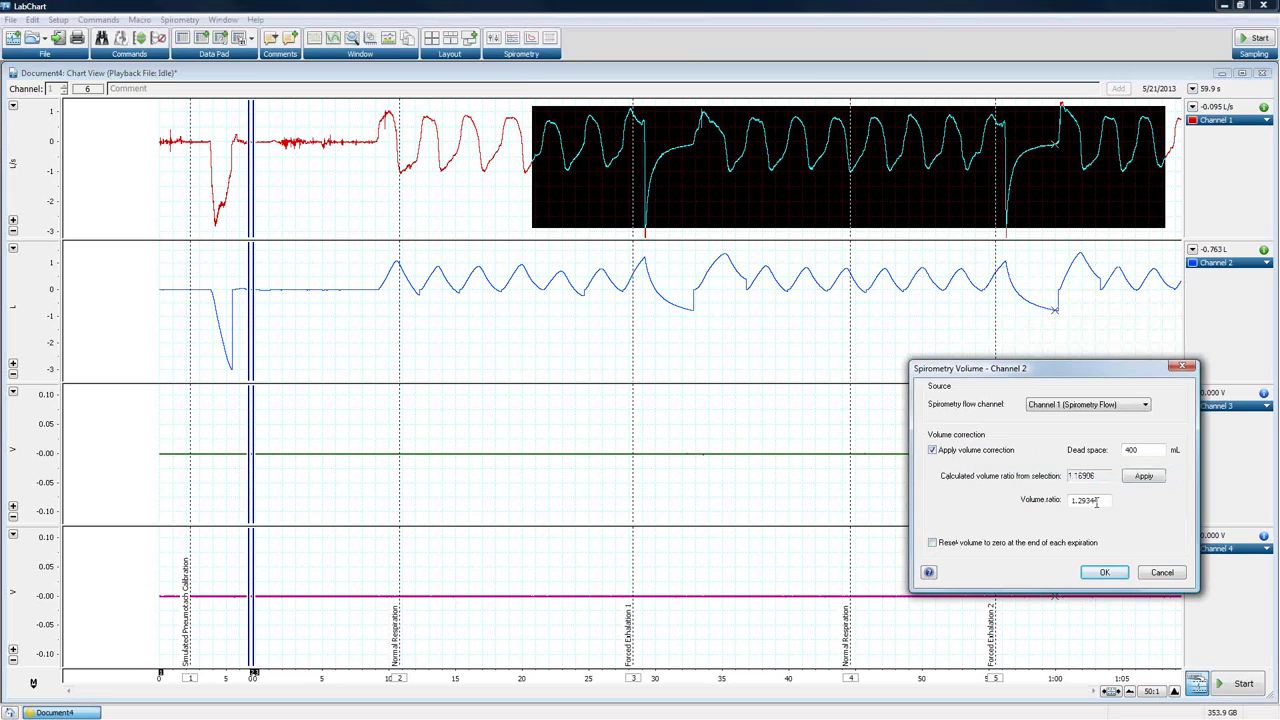
pyautogui.click(1144, 476)
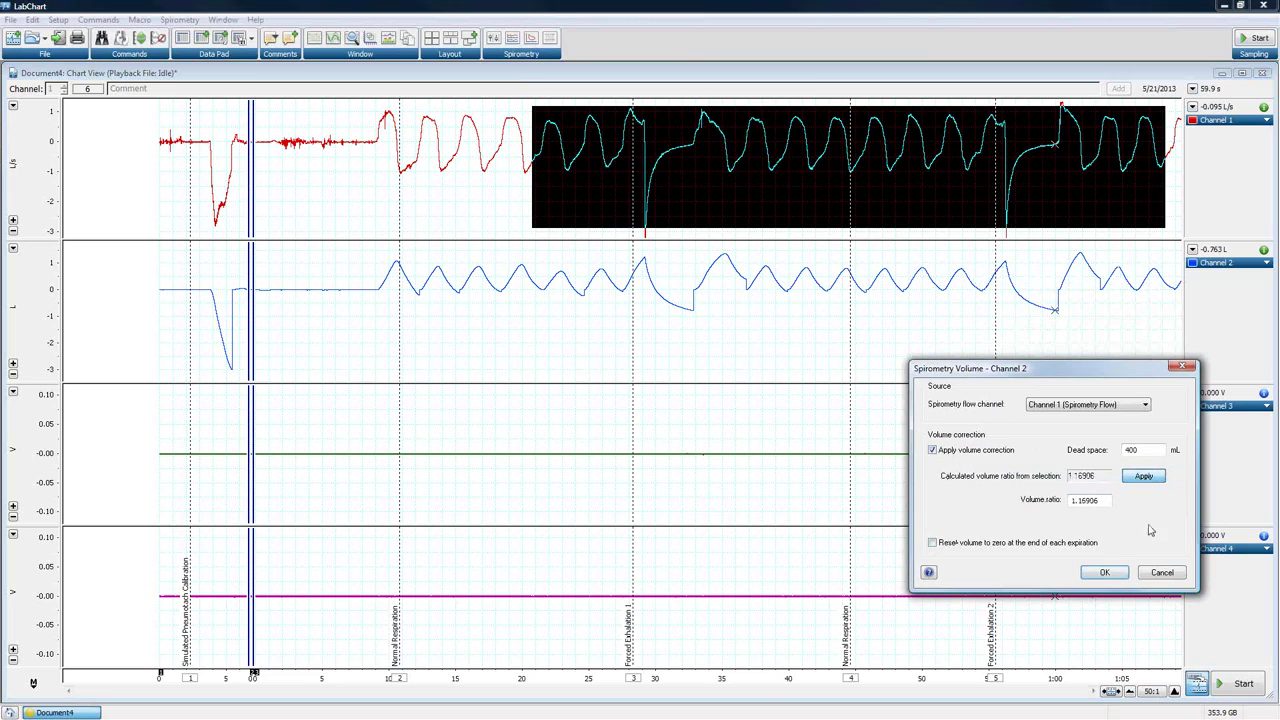
pyautogui.click(1105, 573)
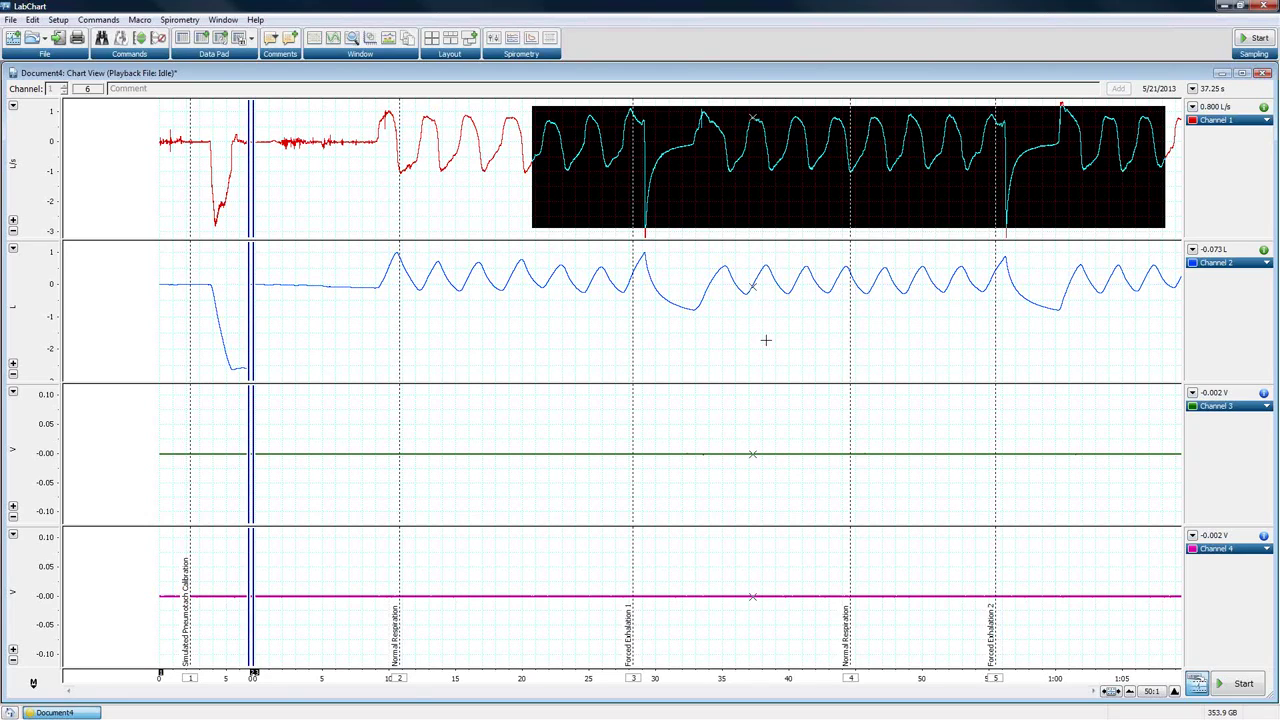
# Check the Channel 1 flow and Channel 2 volume readings in separate display windows, then close both.
pyautogui.moveTo(1210, 107)
pyautogui.mouseDown()
pyautogui.moveTo(619, 128)
pyautogui.moveTo(280, 98)
pyautogui.mouseUp()
pyautogui.moveTo(1183, 262); pyautogui.dragTo(337, 283)
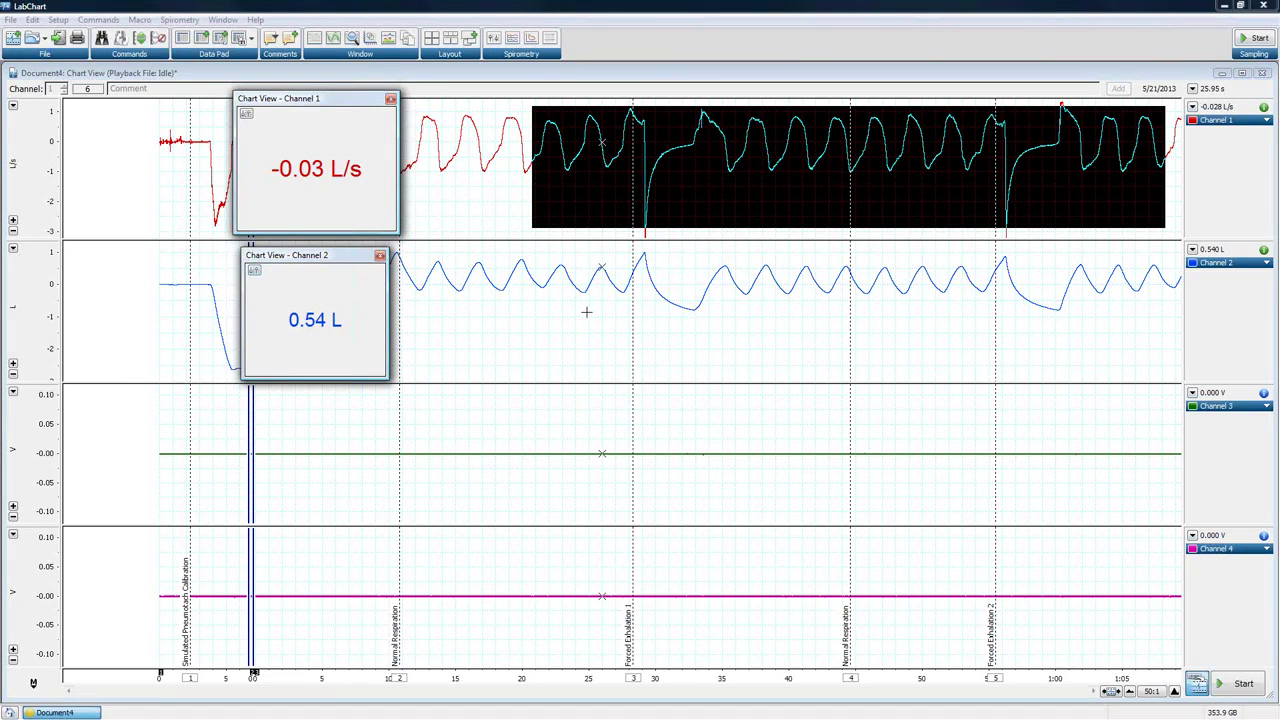
pyautogui.click(380, 256)
pyautogui.click(391, 99)
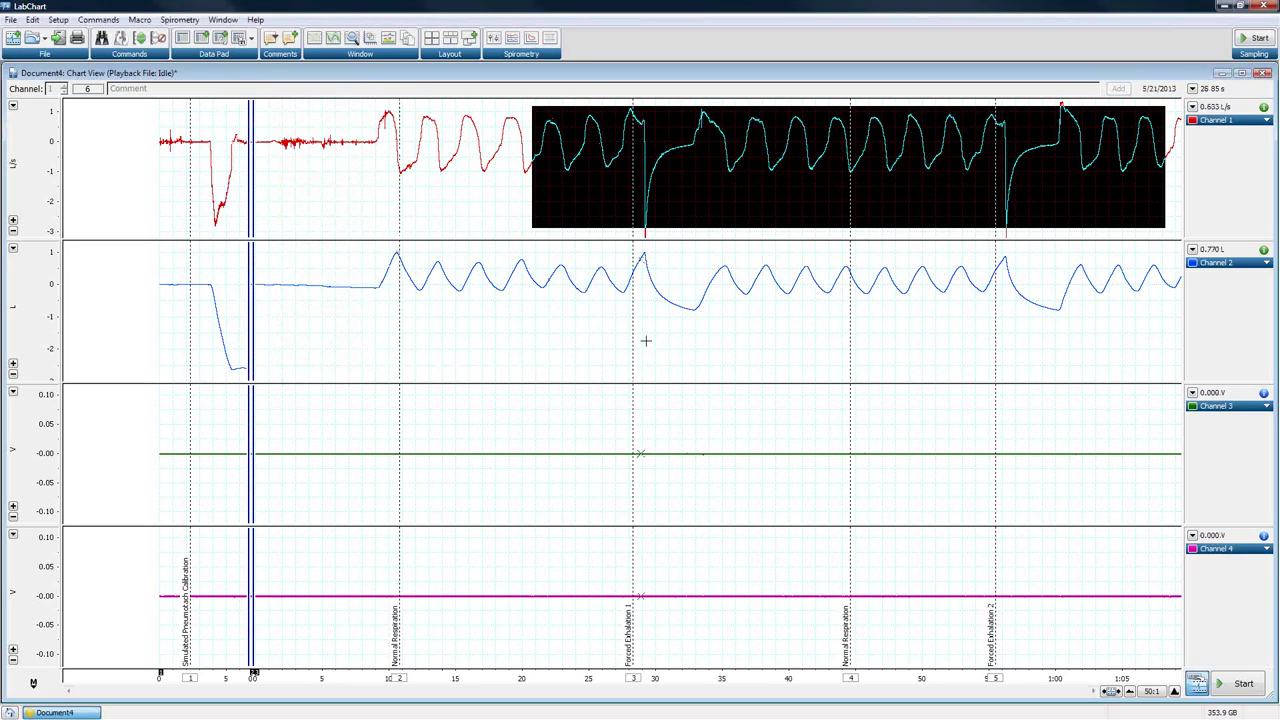
# Open the Spirometry Settings and examine the flow source options and the preview of detected breaths at 100:1 and 200:1 compression.
pyautogui.click(181, 20)
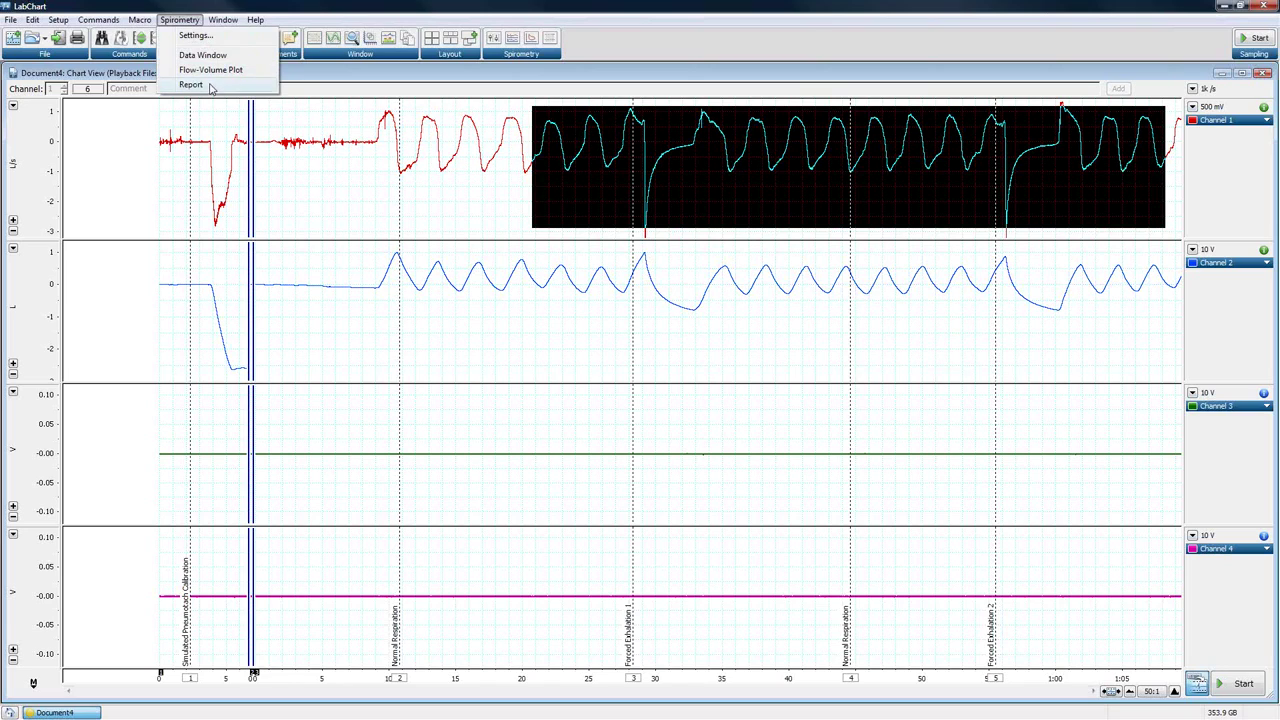
pyautogui.click(195, 35)
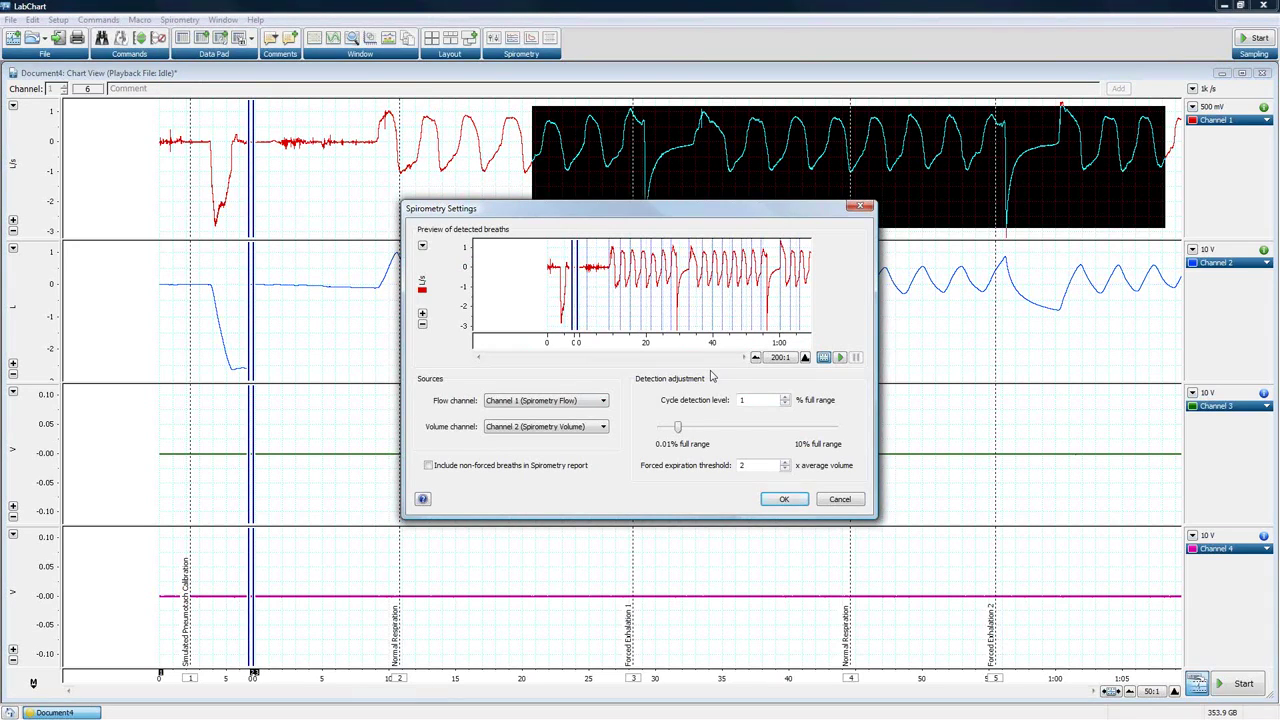
pyautogui.click(518, 408)
pyautogui.click(519, 410)
pyautogui.click(423, 247)
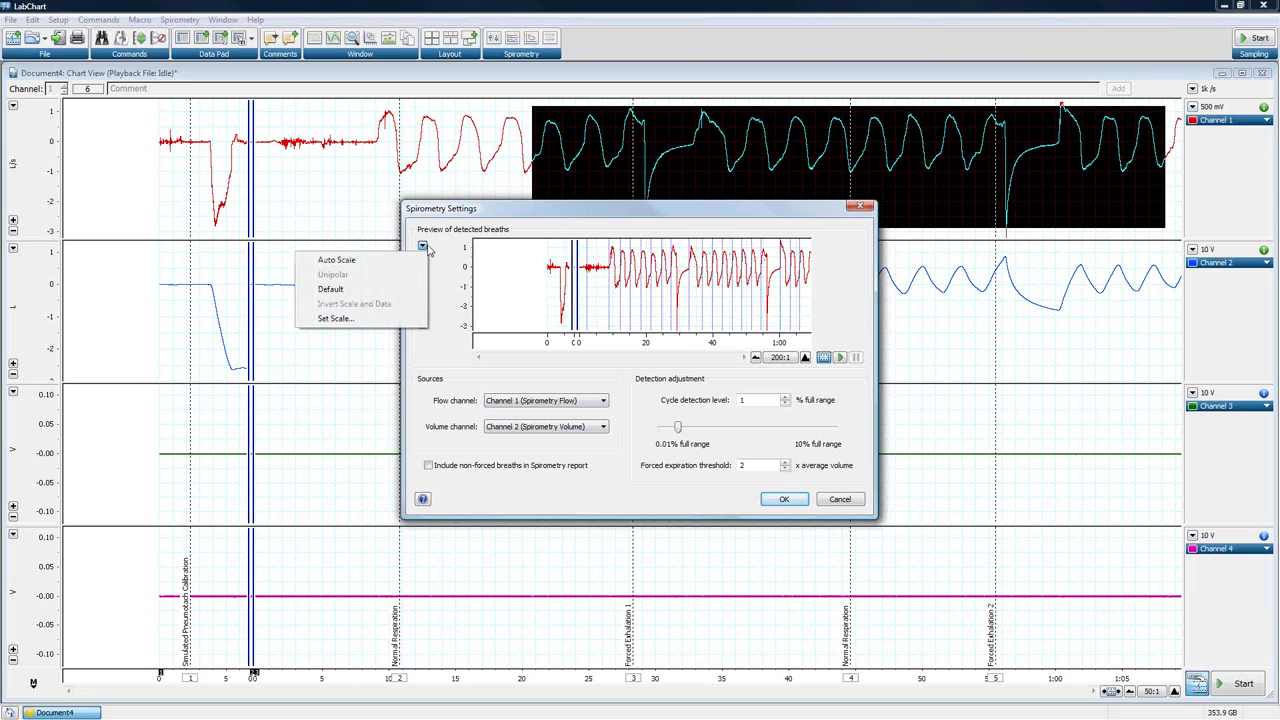
pyautogui.click(551, 230)
pyautogui.click(806, 357)
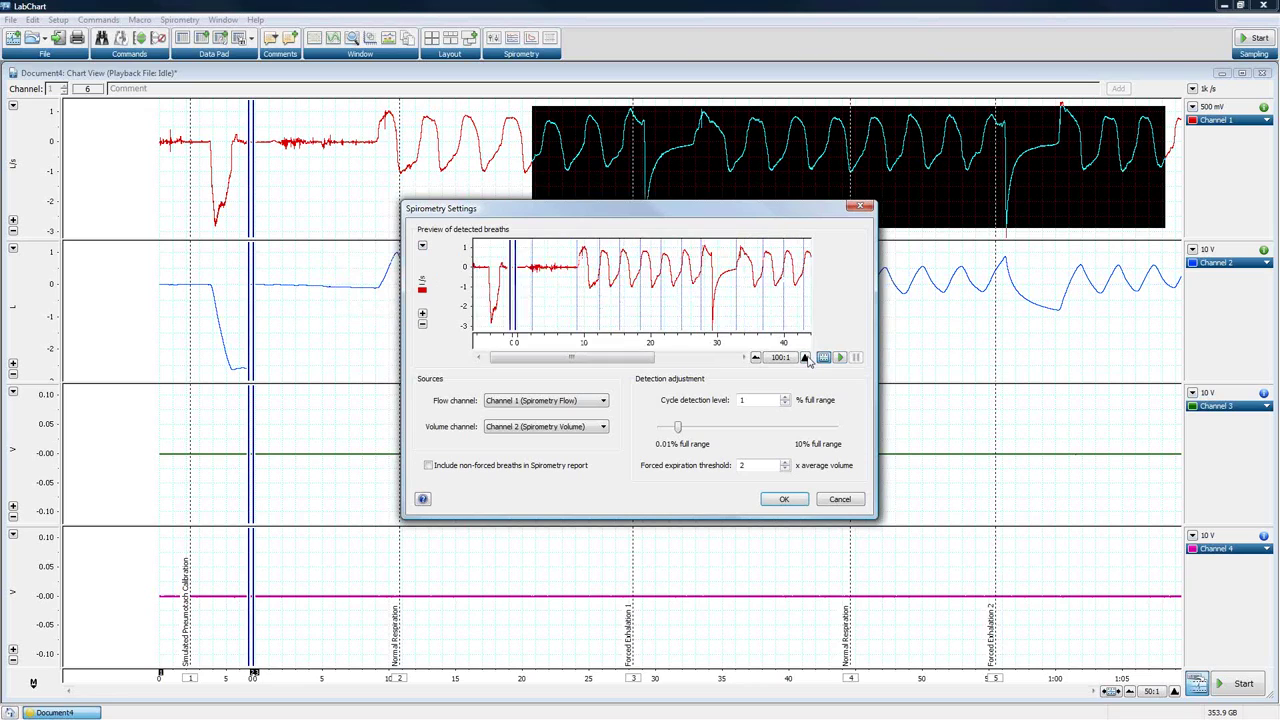
pyautogui.click(756, 359)
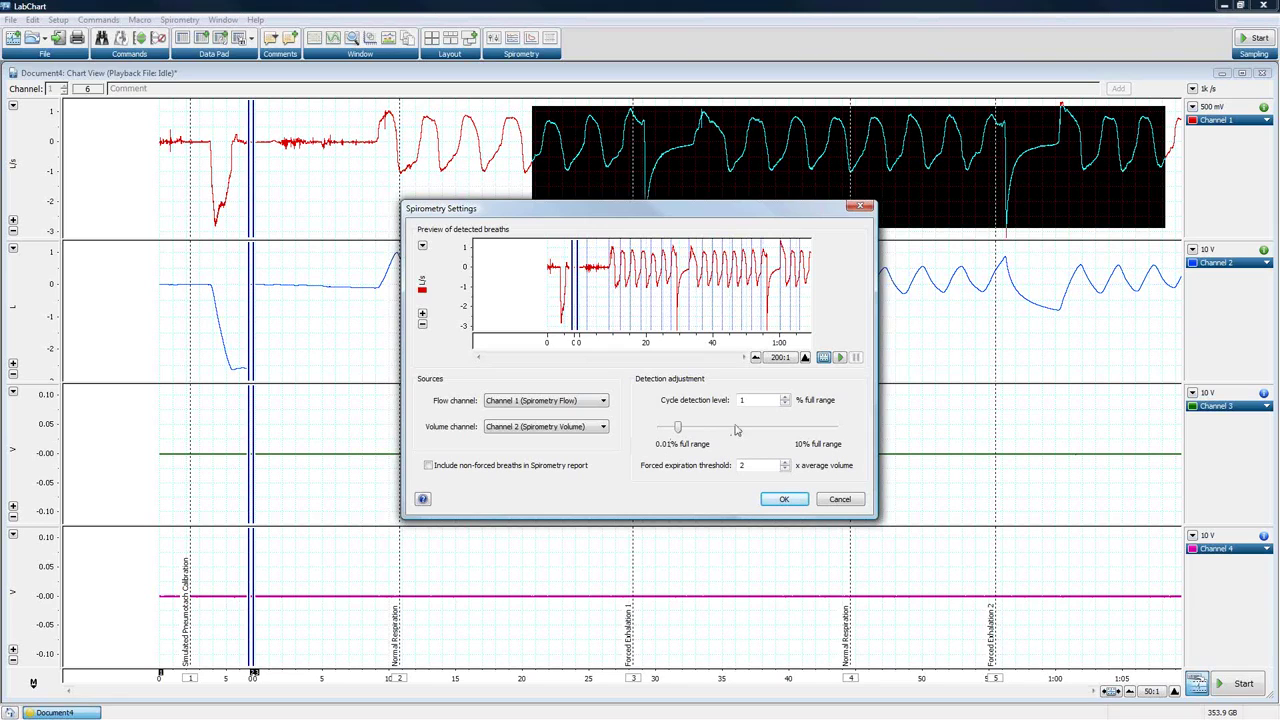
# Raise the cycle detection level to 1.7716 % of full range and apply the Spirometry Settings.
pyautogui.click(785, 403)
pyautogui.click(785, 397)
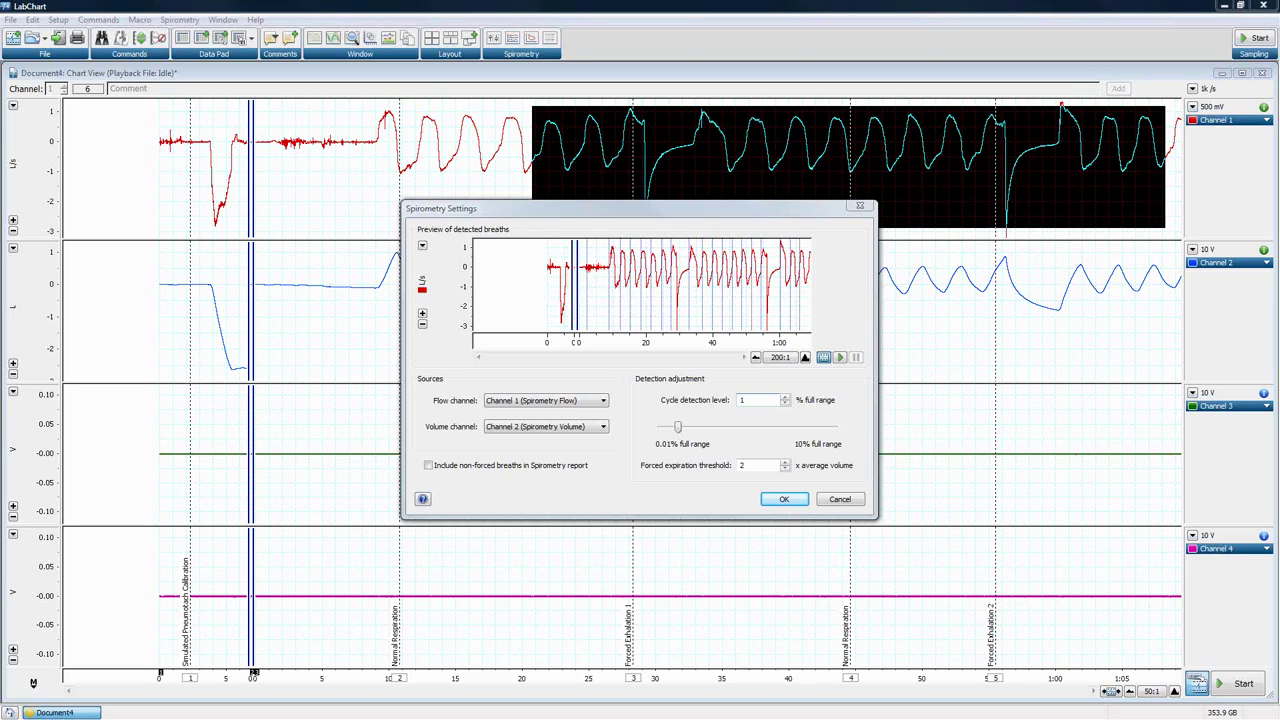
pyautogui.click(785, 397)
pyautogui.click(785, 397)
pyautogui.click(785, 397)
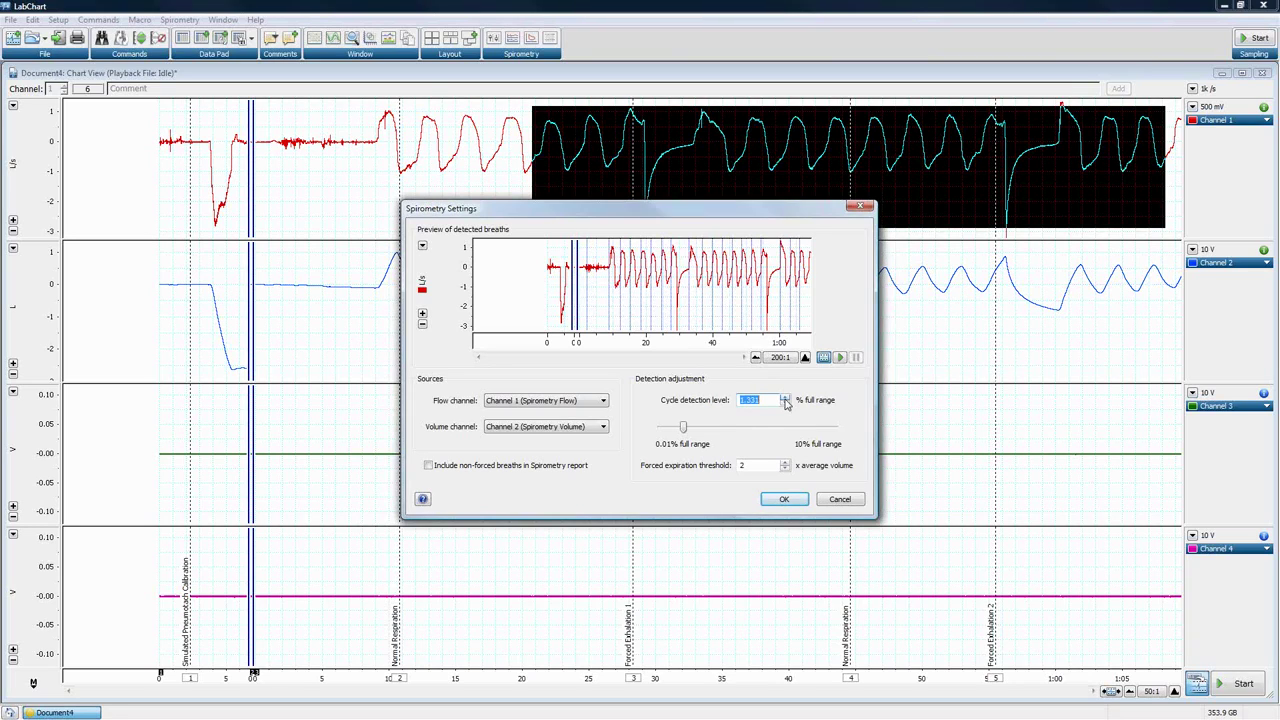
pyautogui.click(785, 397)
pyautogui.click(785, 397)
pyautogui.click(785, 397)
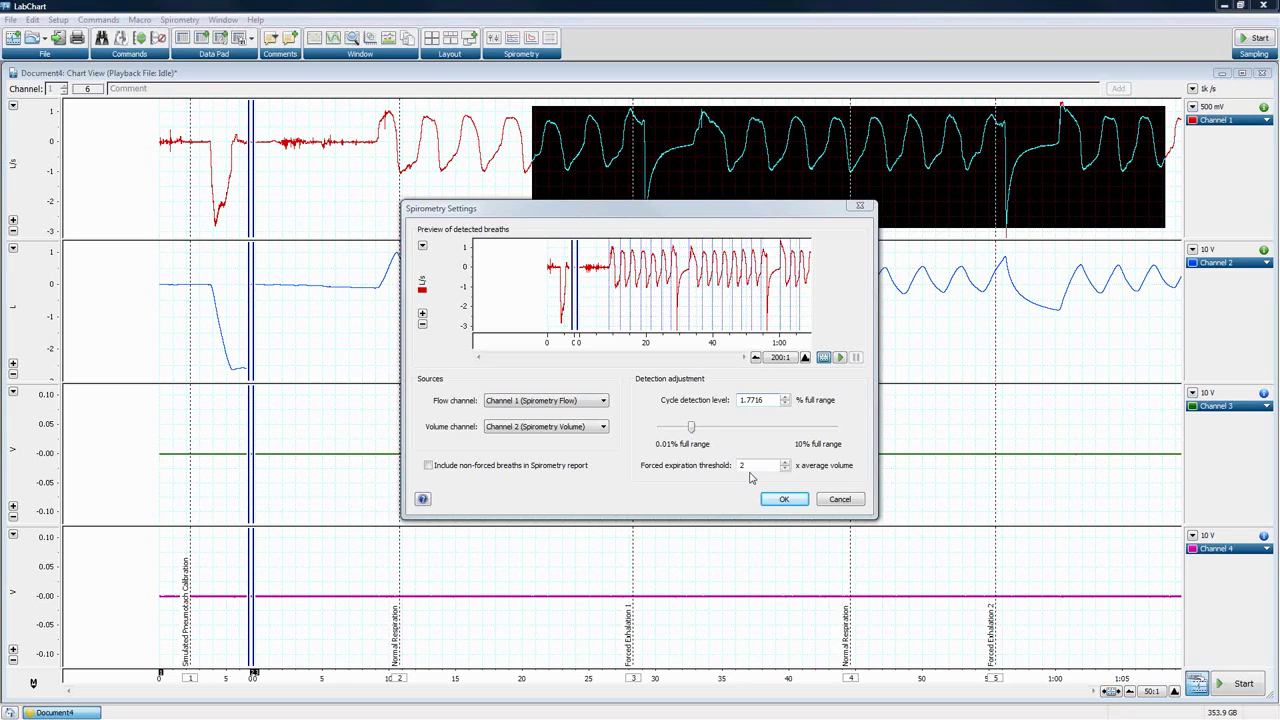
pyautogui.click(785, 499)
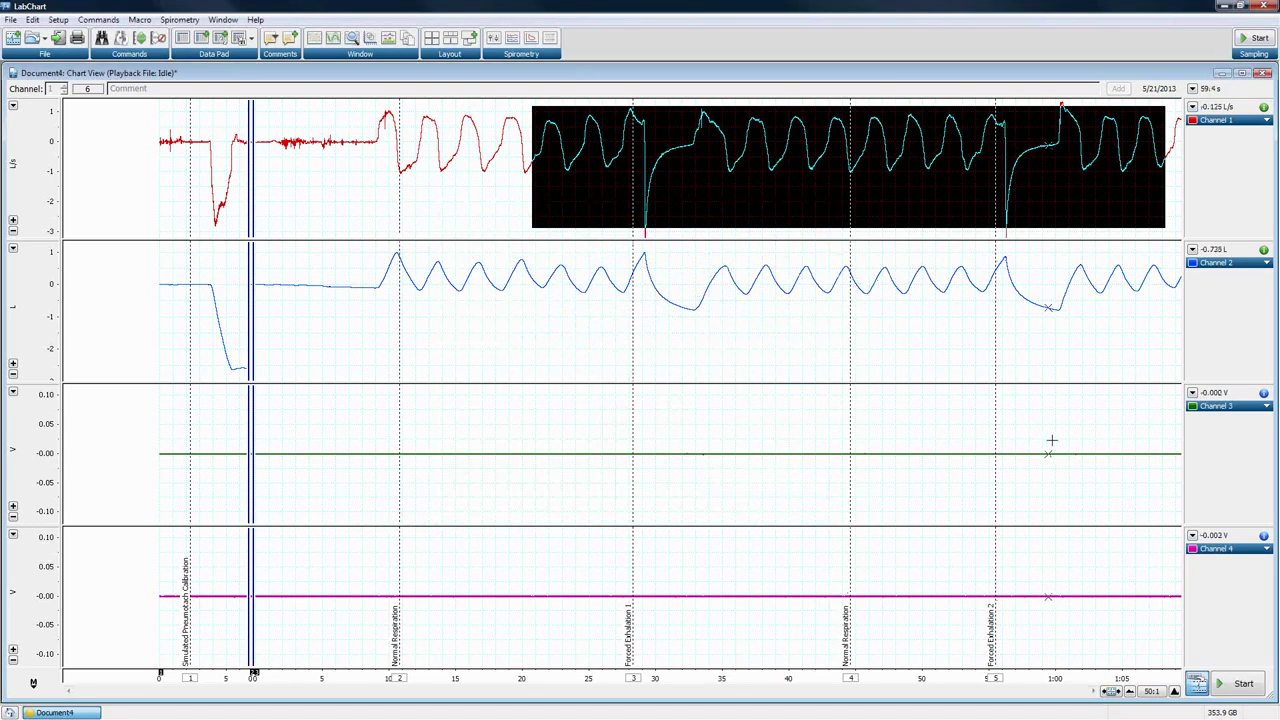
# Set Channel 3 to calculate Spirometry Minute Ventilation from Channel 1's flow data with a 60 s update interval.
pyautogui.click(1238, 409)
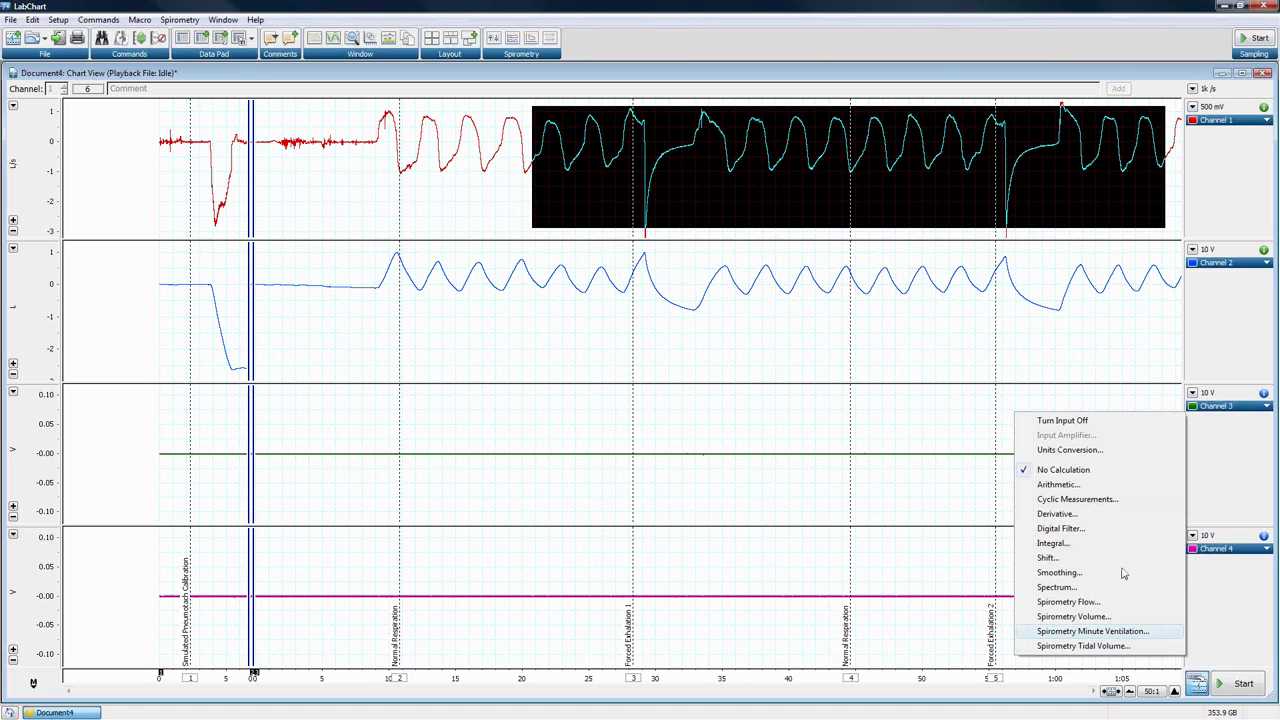
pyautogui.click(1093, 631)
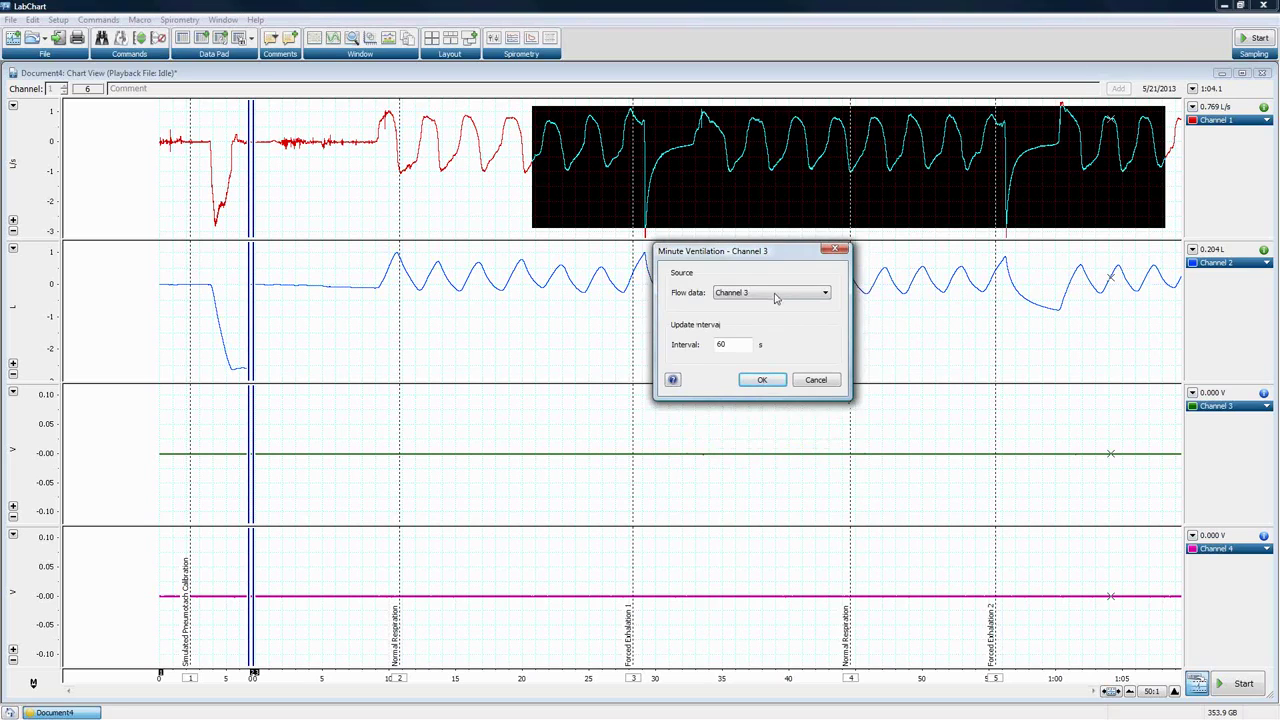
pyautogui.click(777, 296)
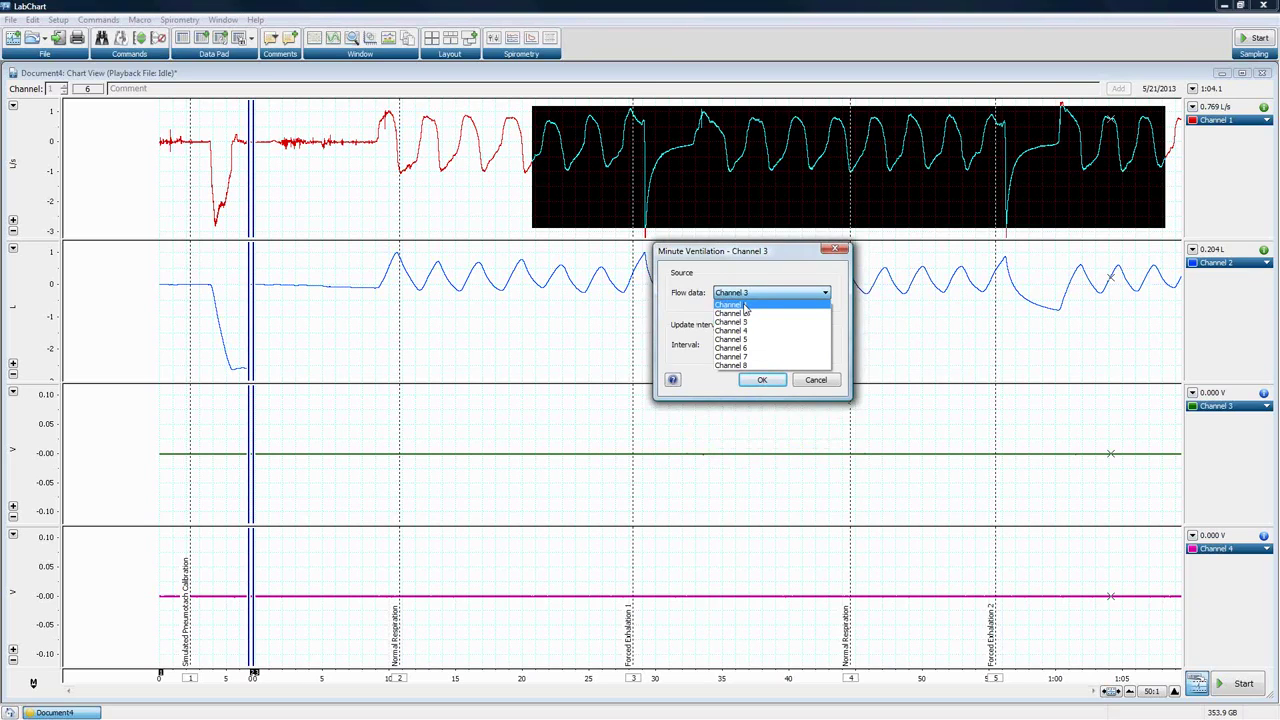
pyautogui.click(745, 305)
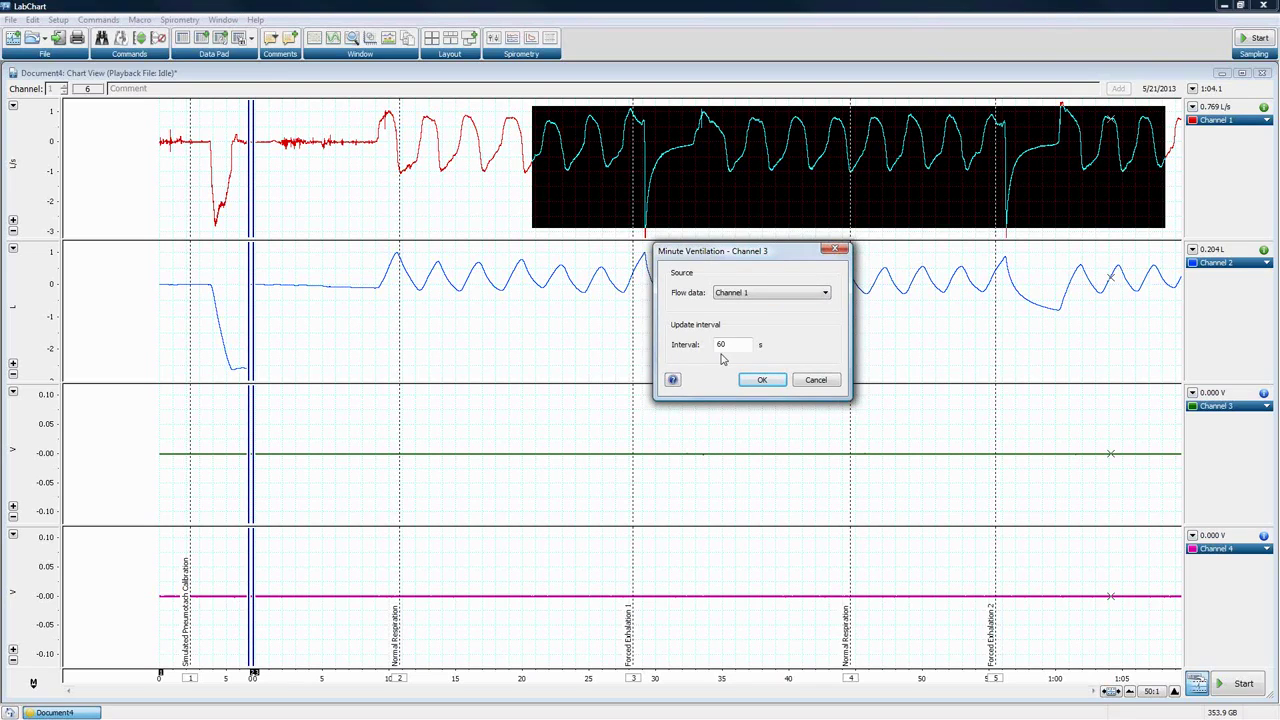
pyautogui.click(674, 382)
pyautogui.click(766, 382)
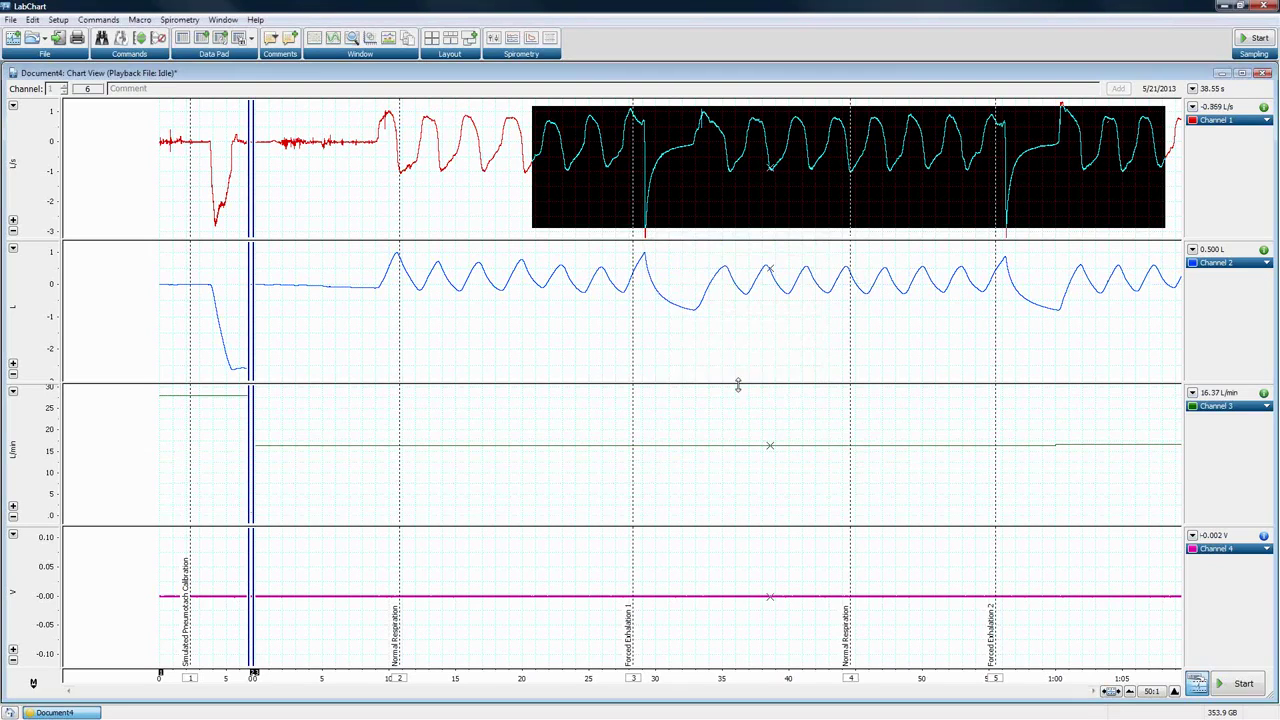
# Auto scale Channel 3 and check its minute ventilation reading in a separate display window, then close that window.
pyautogui.click(13, 391)
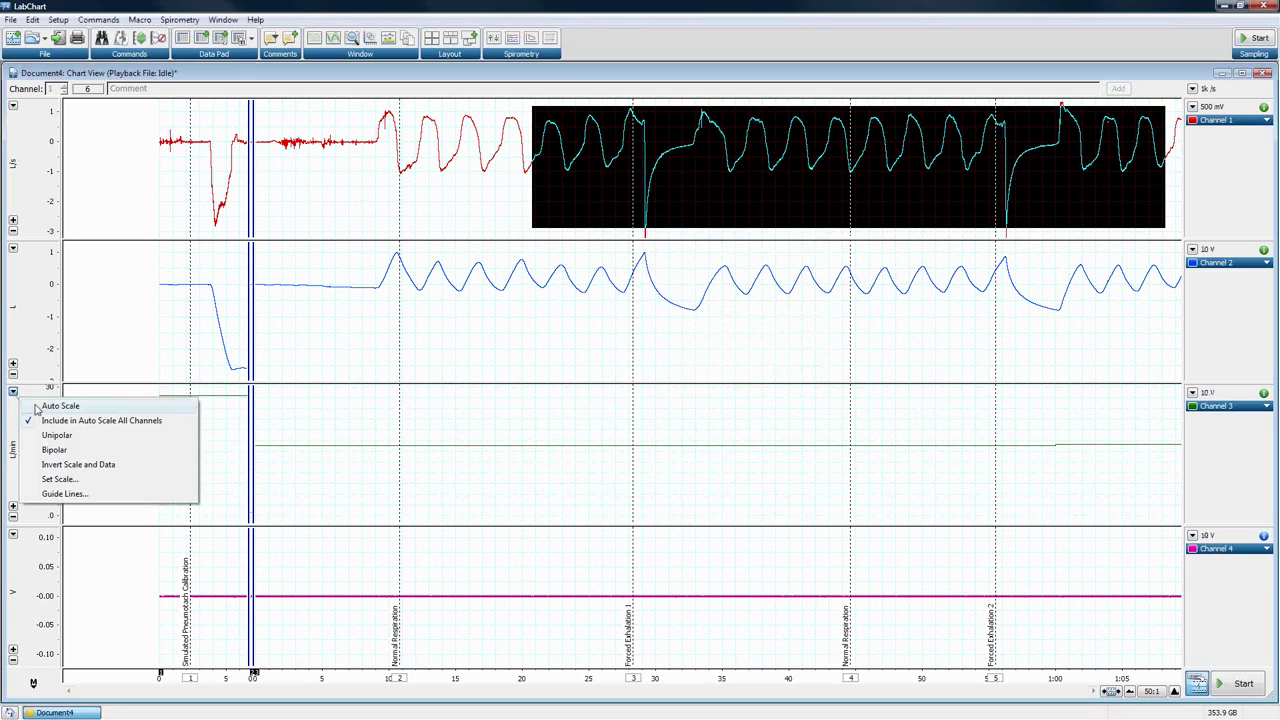
pyautogui.click(40, 405)
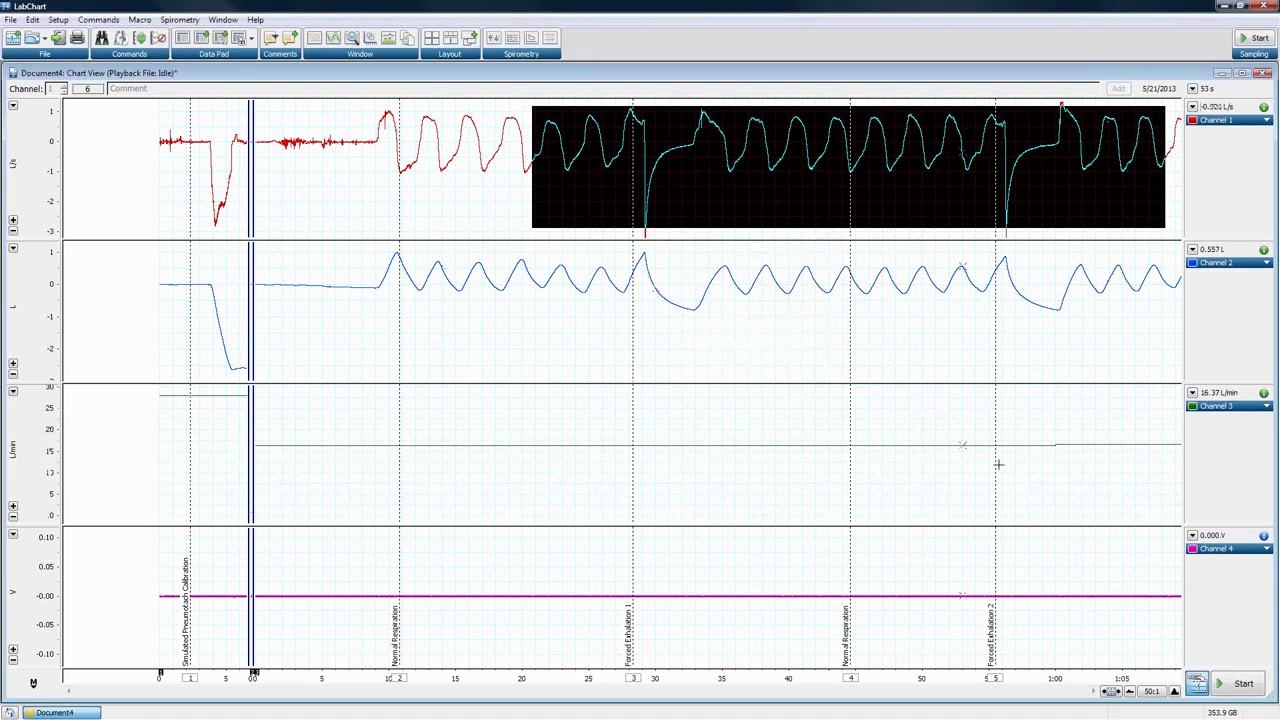
pyautogui.moveTo(1243, 393); pyautogui.dragTo(400, 459)
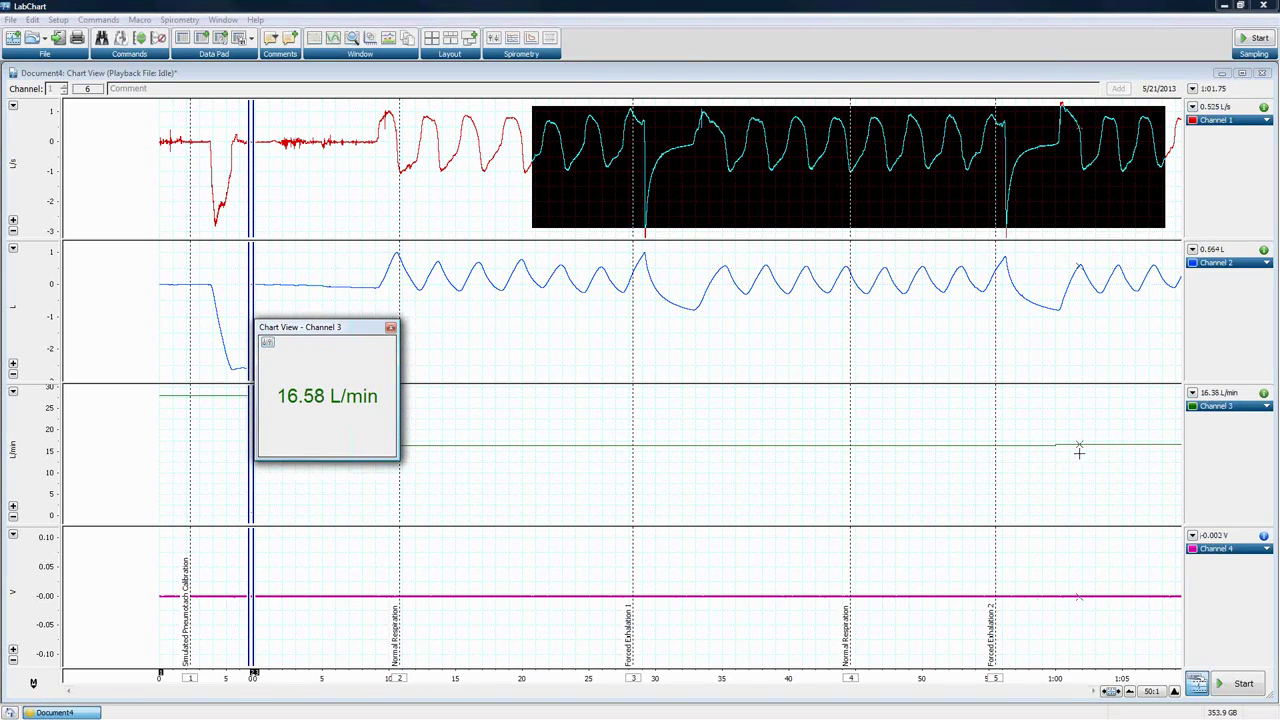
pyautogui.click(391, 327)
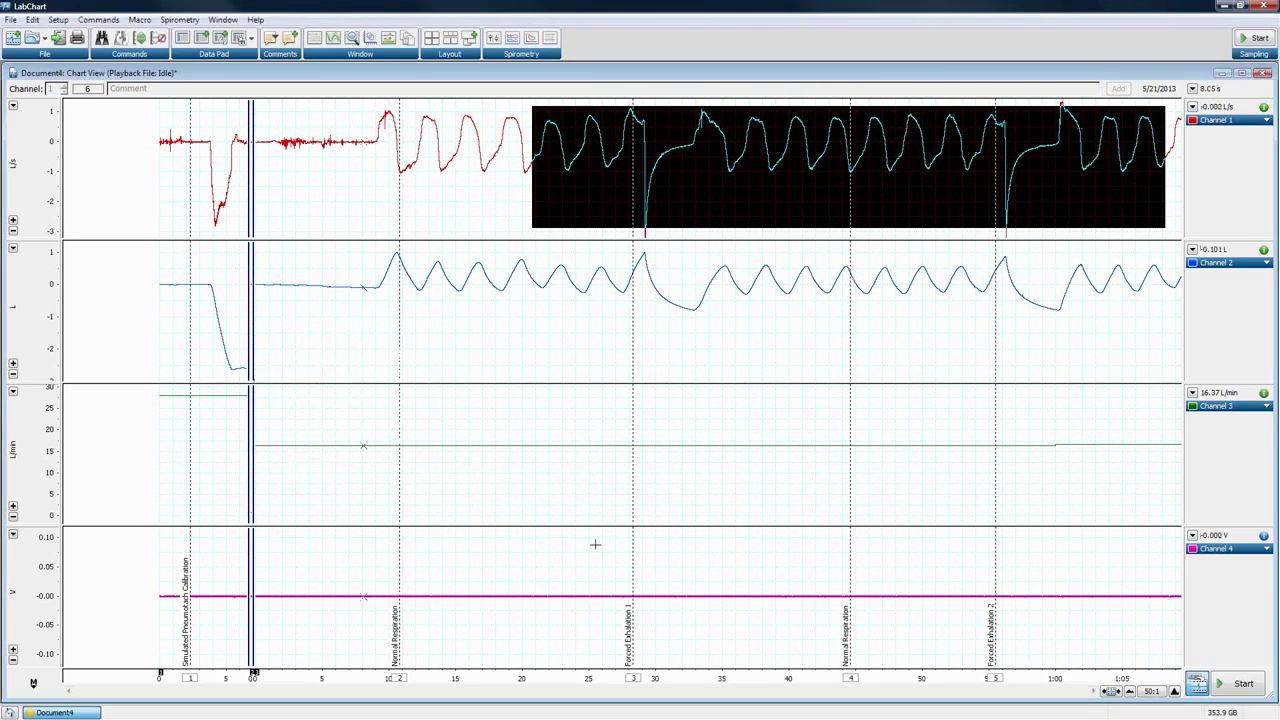
# Set Channel 4 to calculate Spirometry Tidal Volume from Channel 1's flow data and check its reading in a separate display window.
pyautogui.click(1229, 550)
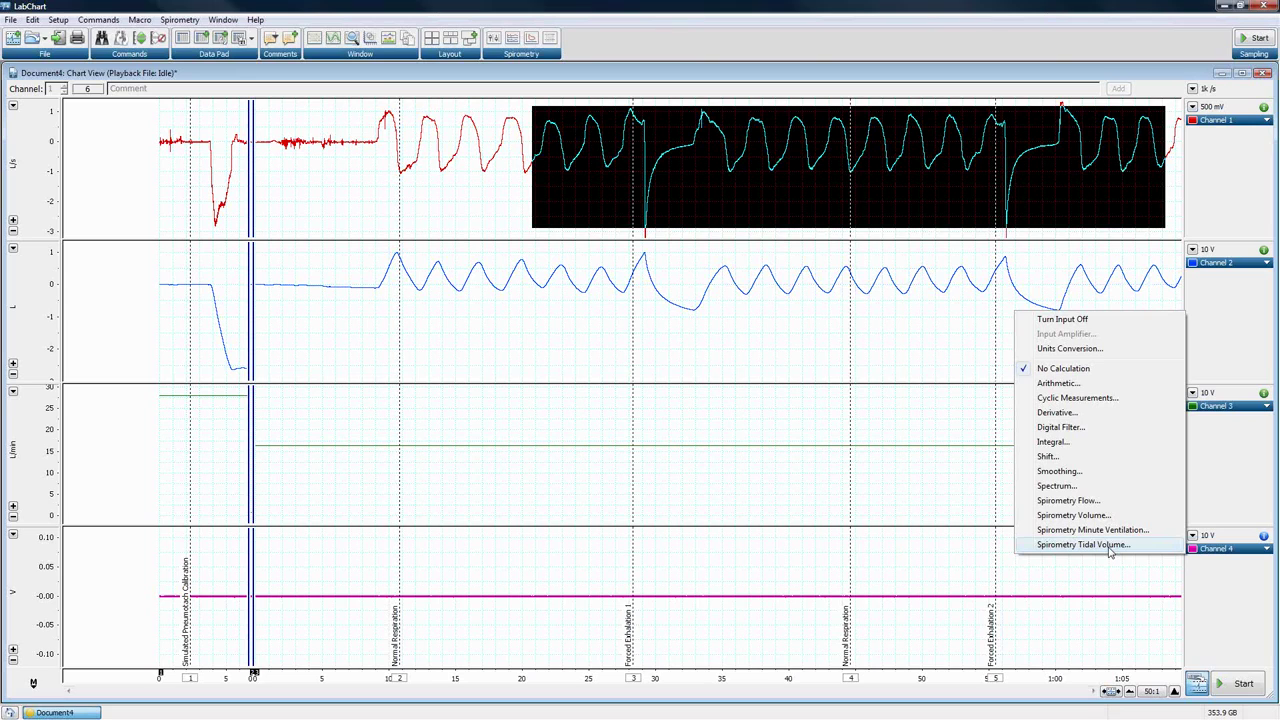
pyautogui.click(1218, 586)
pyautogui.click(1233, 549)
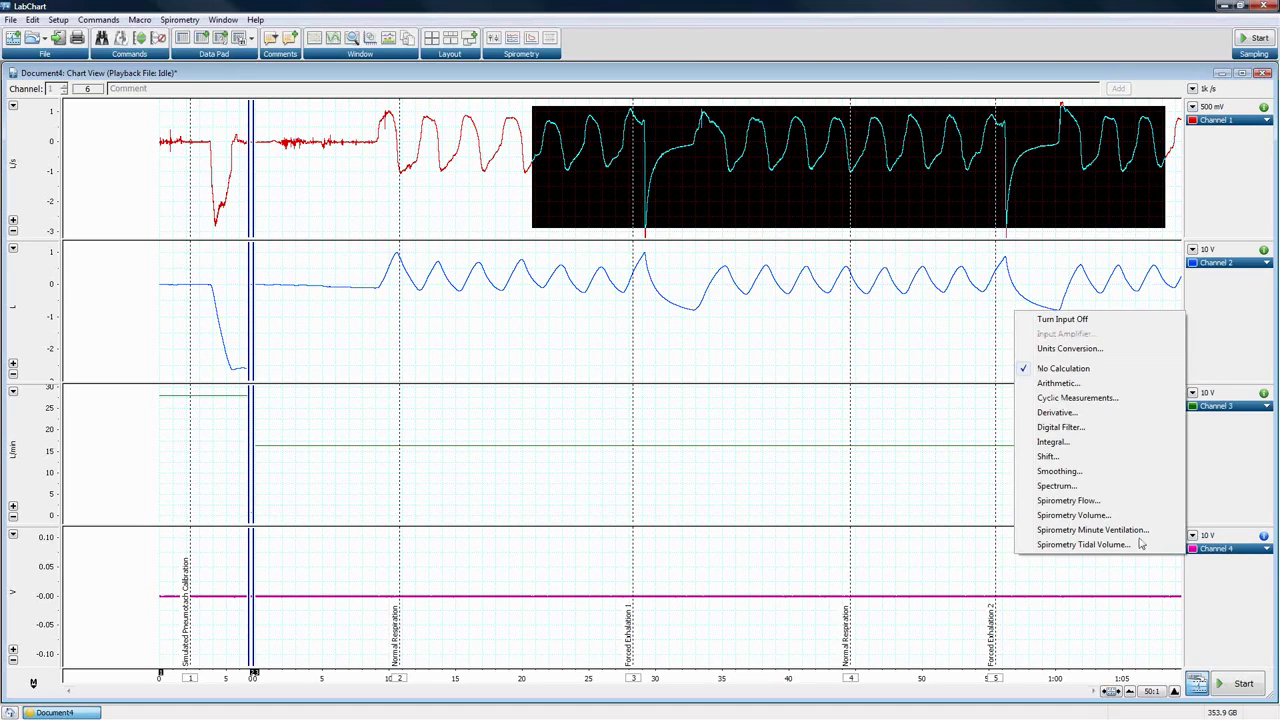
pyautogui.click(1065, 548)
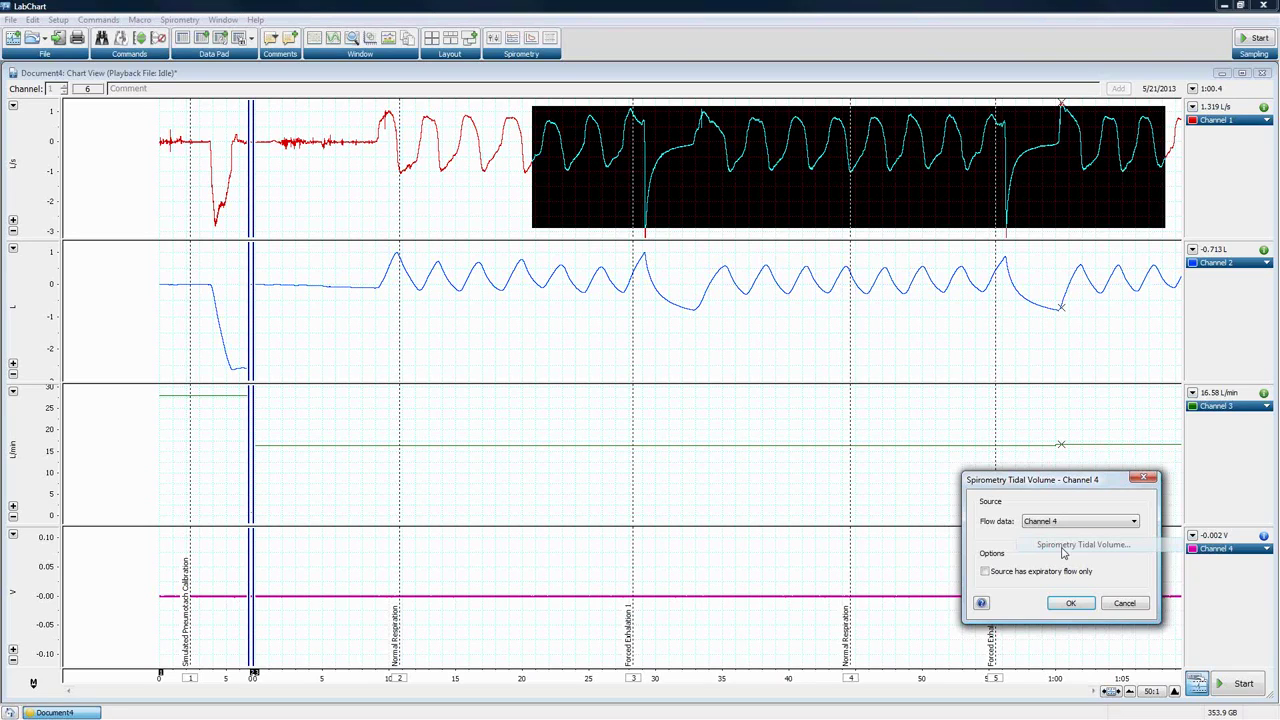
pyautogui.moveTo(1077, 487); pyautogui.dragTo(690, 314)
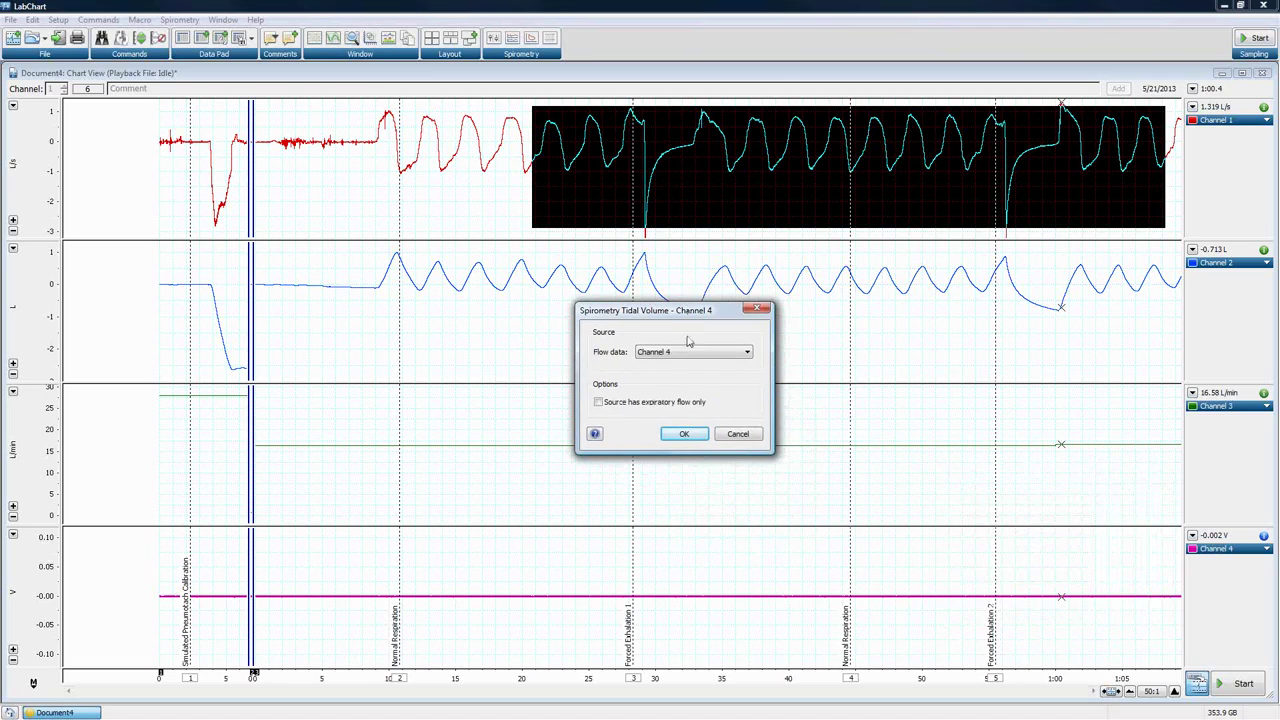
pyautogui.click(690, 354)
pyautogui.click(685, 366)
pyautogui.click(694, 436)
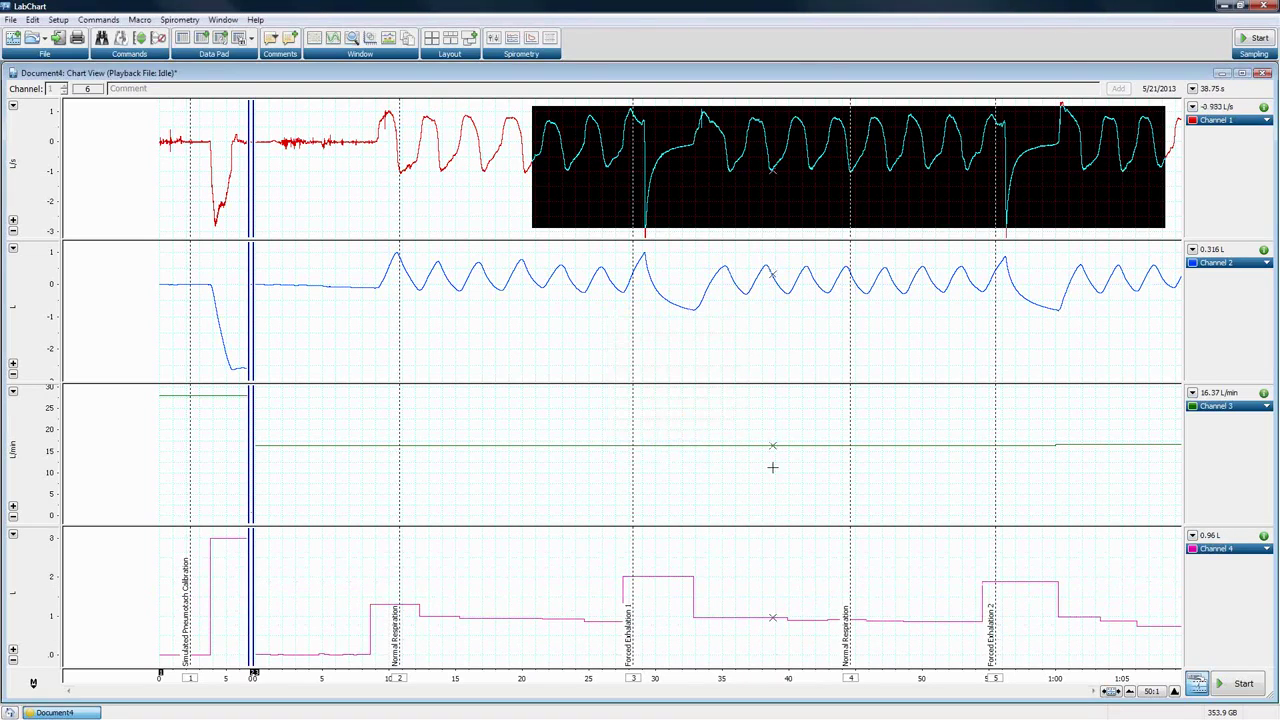
pyautogui.moveTo(1212, 540)
pyautogui.mouseDown()
pyautogui.moveTo(595, 524)
pyautogui.moveTo(360, 452)
pyautogui.moveTo(460, 540)
pyautogui.mouseUp()
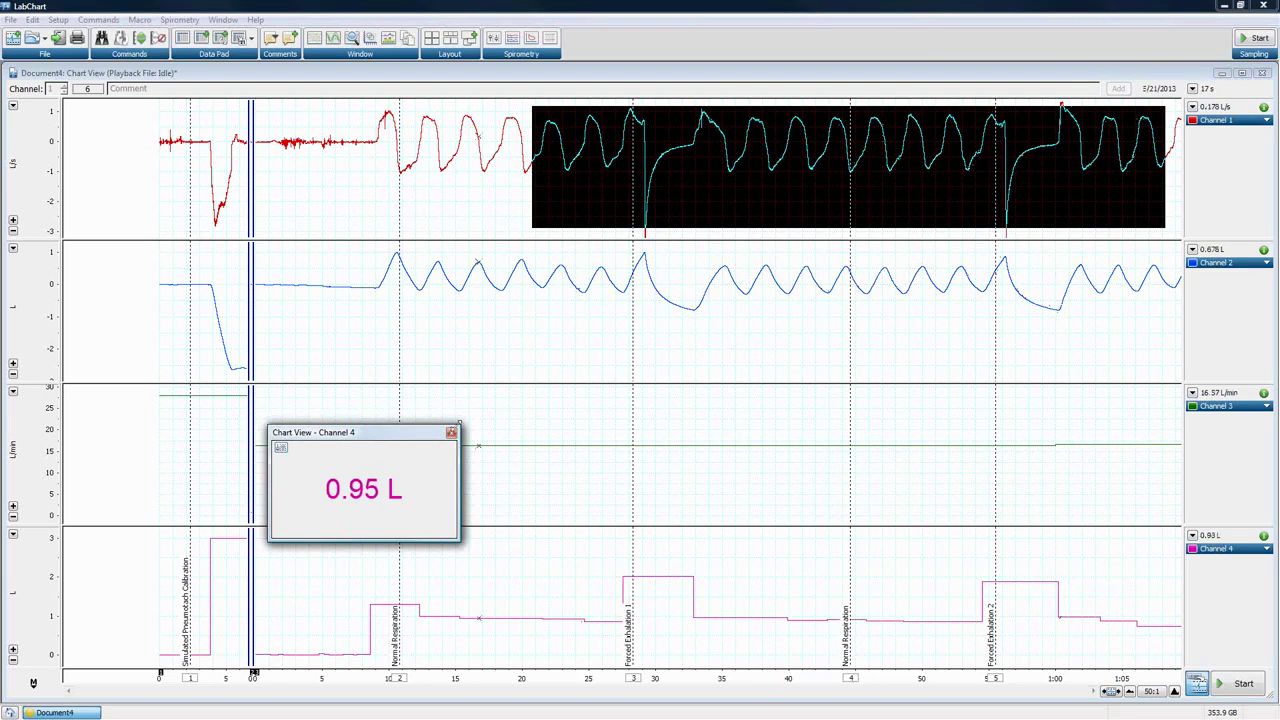
pyautogui.click(451, 432)
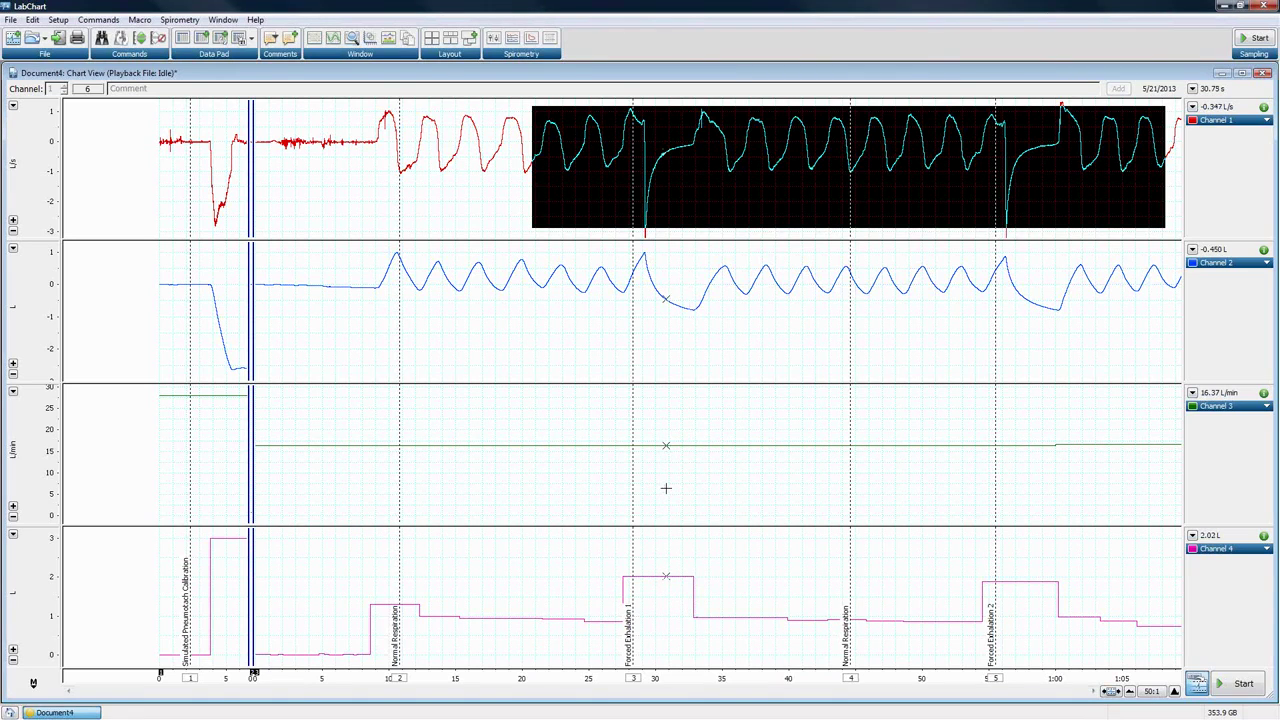
# Select the first forced exhalation in Channel 1, from about 26 s to 33 s, and open it in the Spirometry Data Window.
pyautogui.click(183, 20)
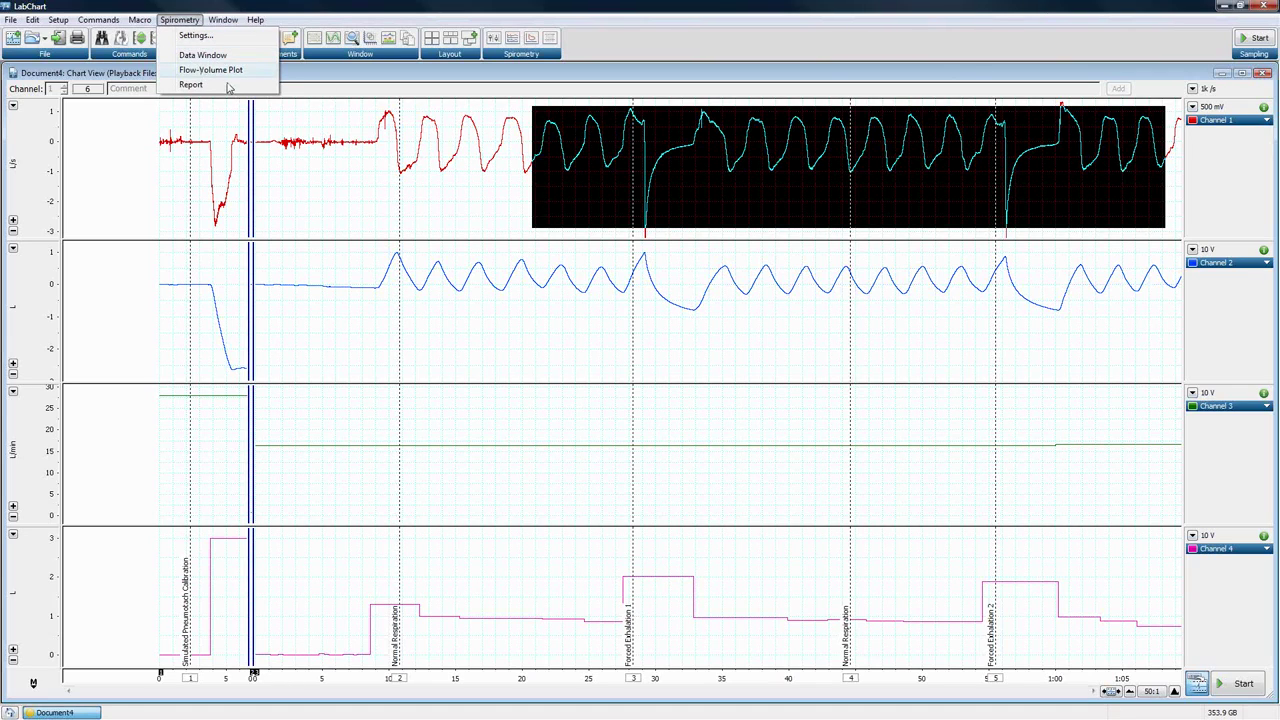
pyautogui.click(637, 186)
pyautogui.moveTo(605, 107); pyautogui.dragTo(691, 248)
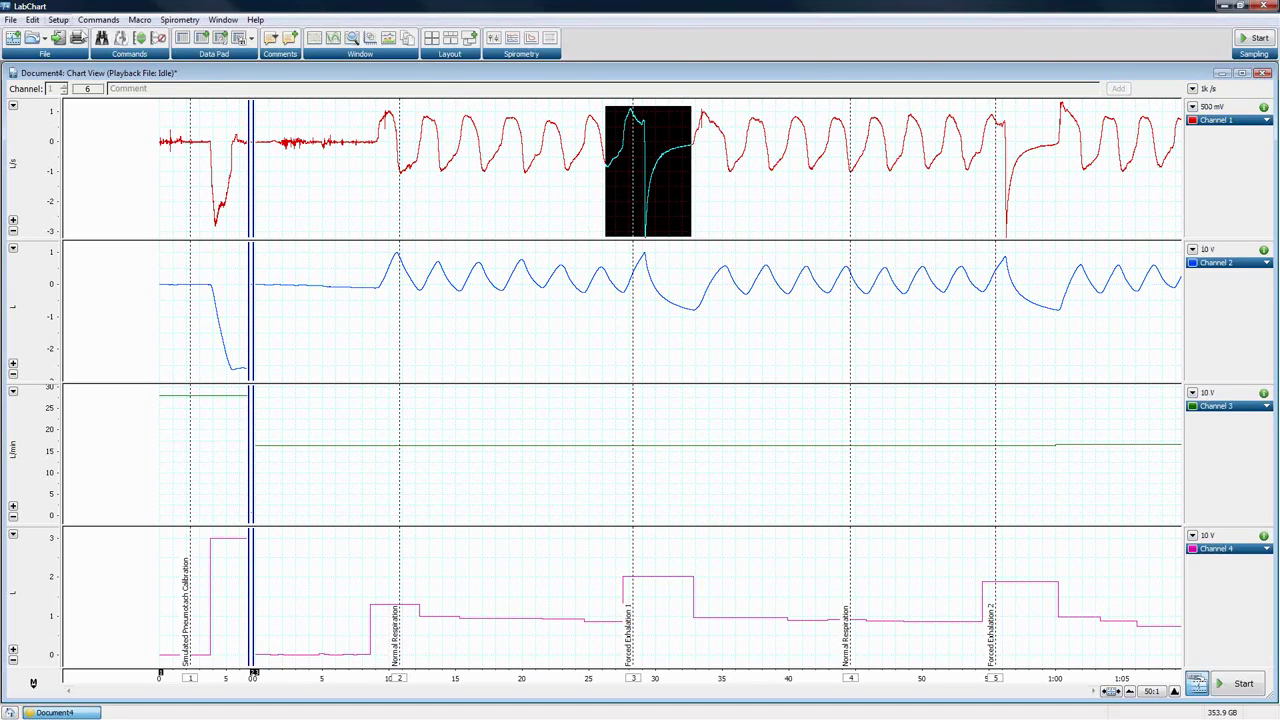
pyautogui.click(173, 25)
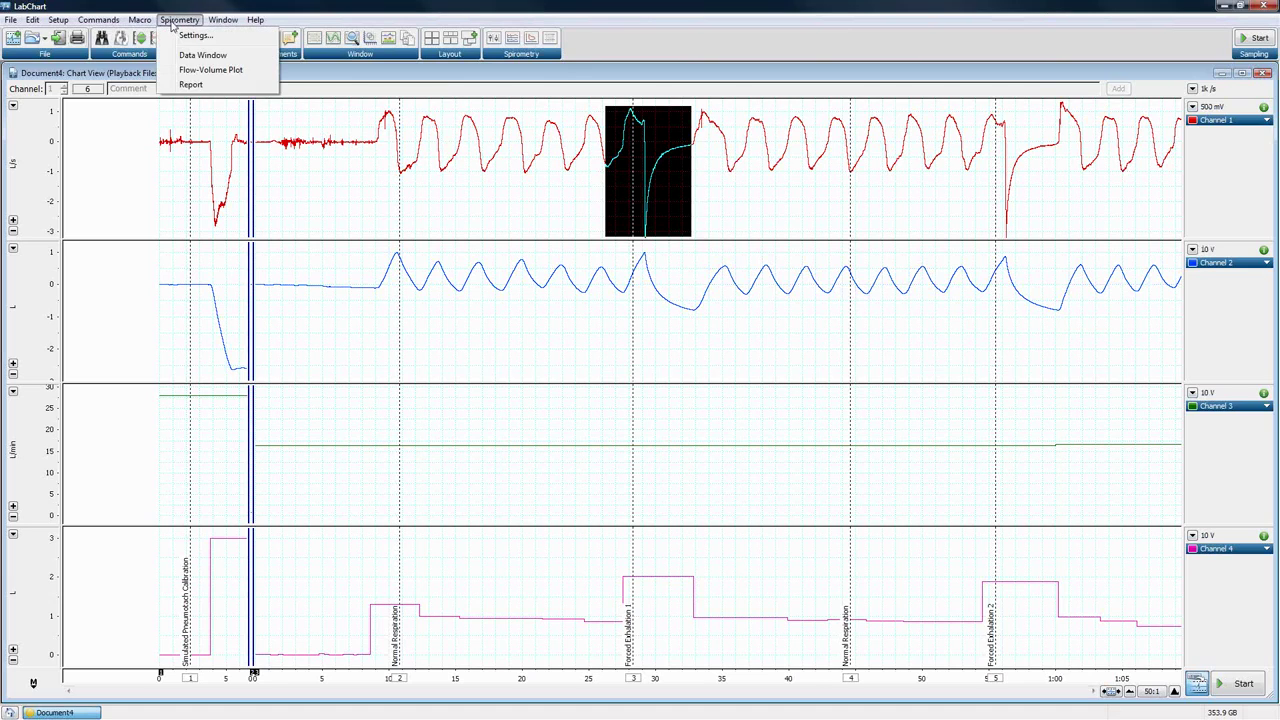
pyautogui.click(213, 56)
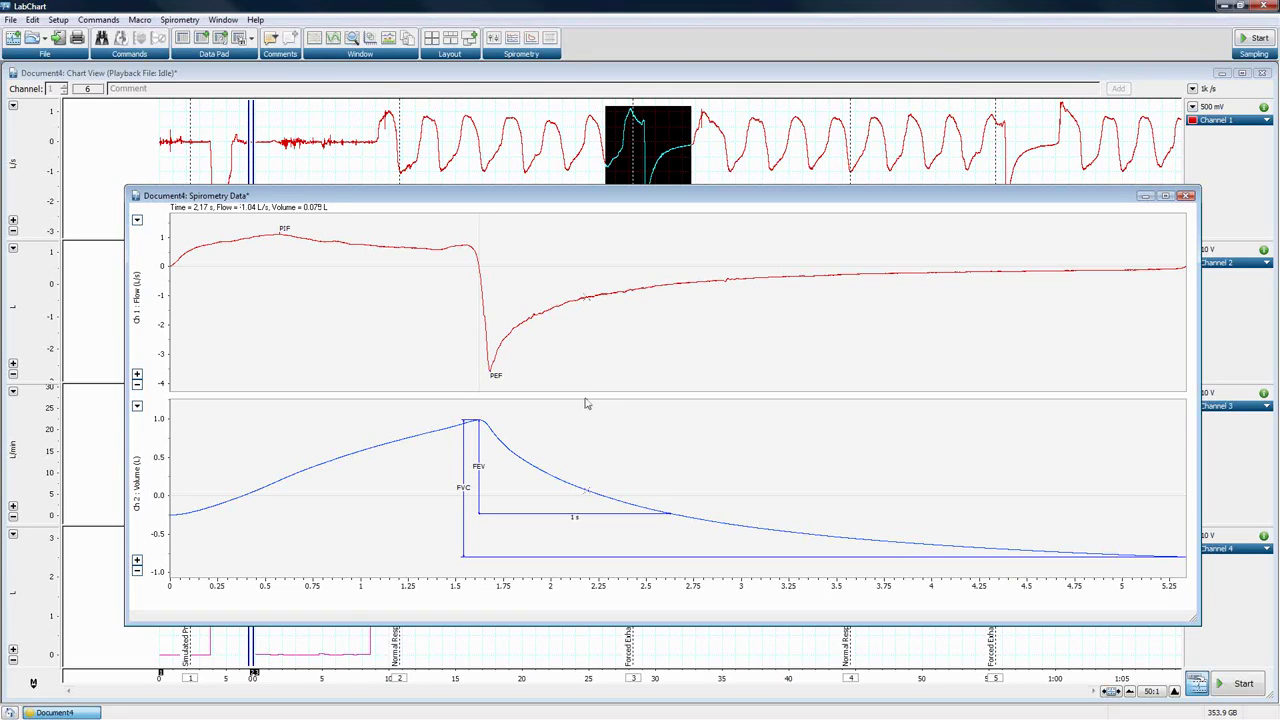
# Examine the print and copy options for the Spirometry Data Window, then close it.
pyautogui.click(10, 19)
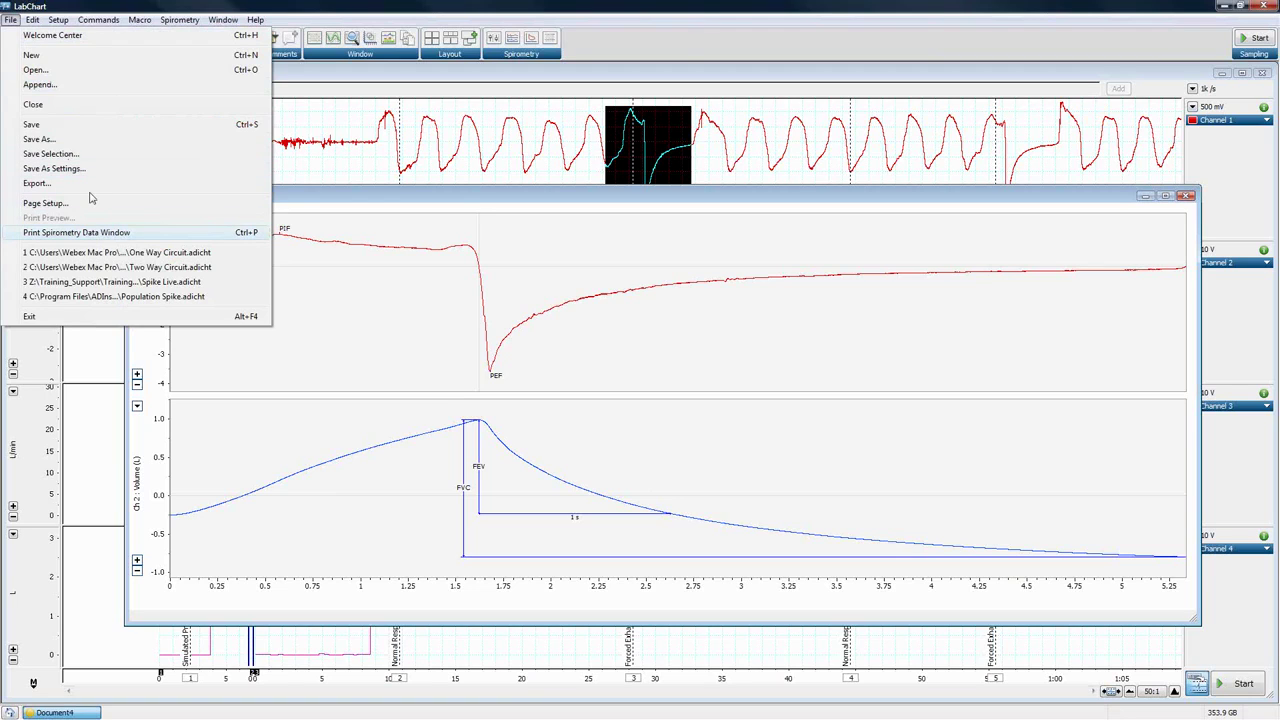
pyautogui.click(33, 19)
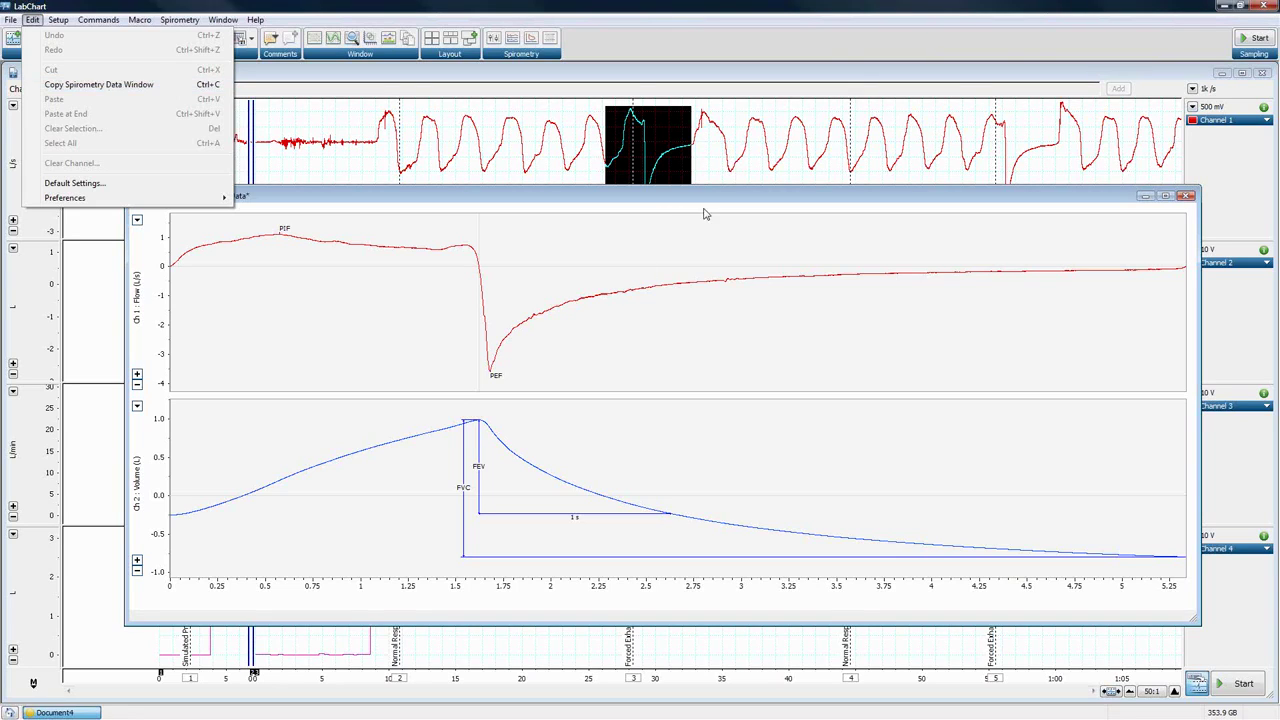
pyautogui.click(741, 203)
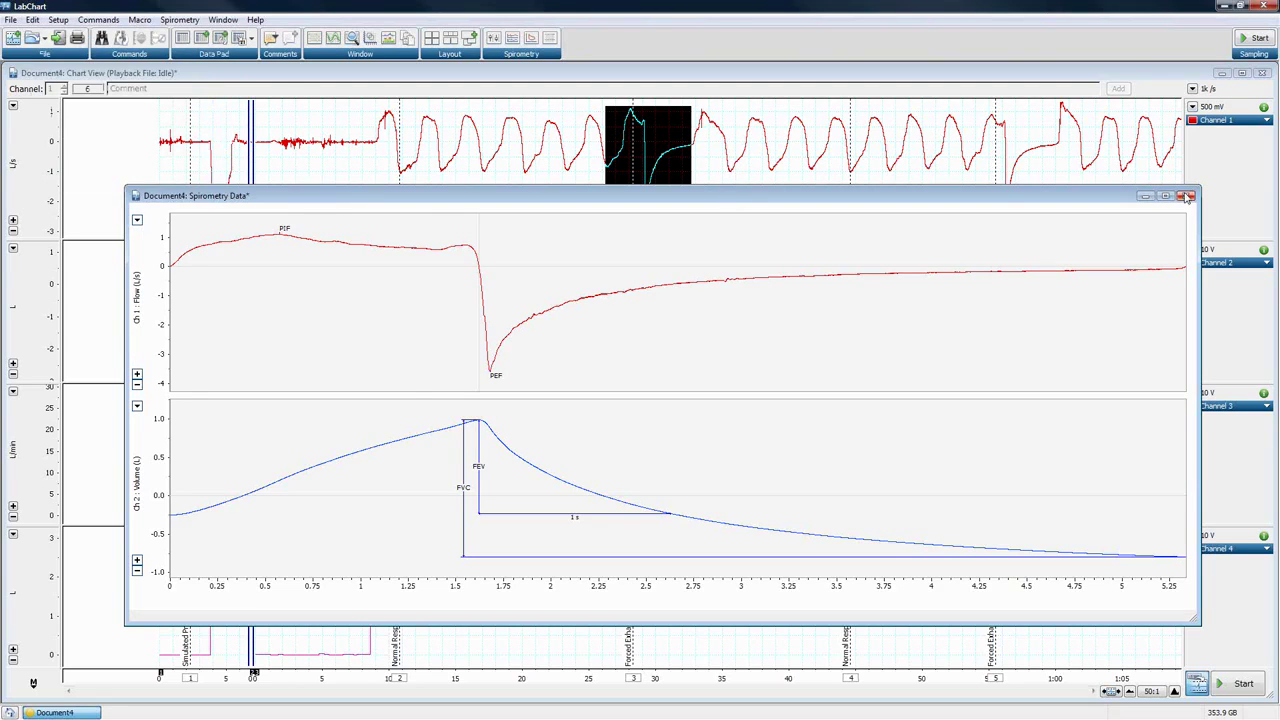
pyautogui.click(1187, 195)
# Select Channel 1 from about 35 s to 1:03 and view its Spirometry Flow-Volume Plot, then close the plot.
pyautogui.moveTo(721, 106); pyautogui.dragTo(1090, 229)
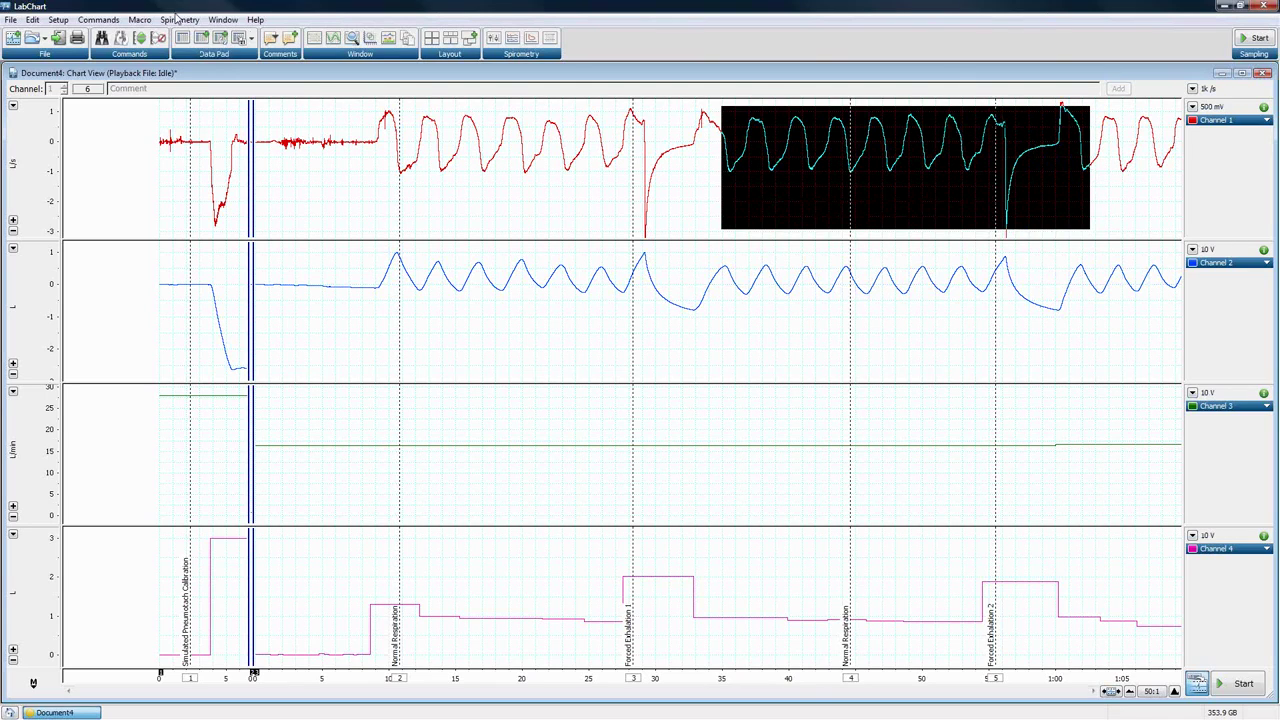
pyautogui.click(179, 19)
pyautogui.click(197, 70)
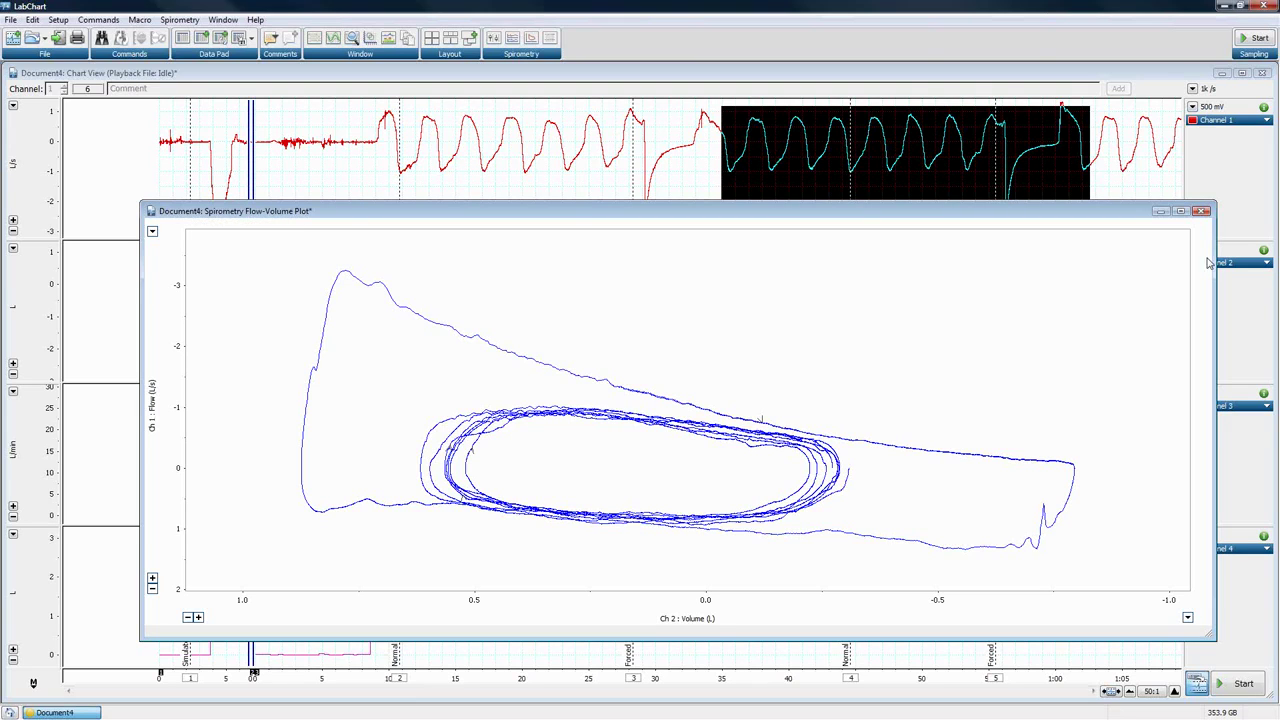
pyautogui.click(1201, 211)
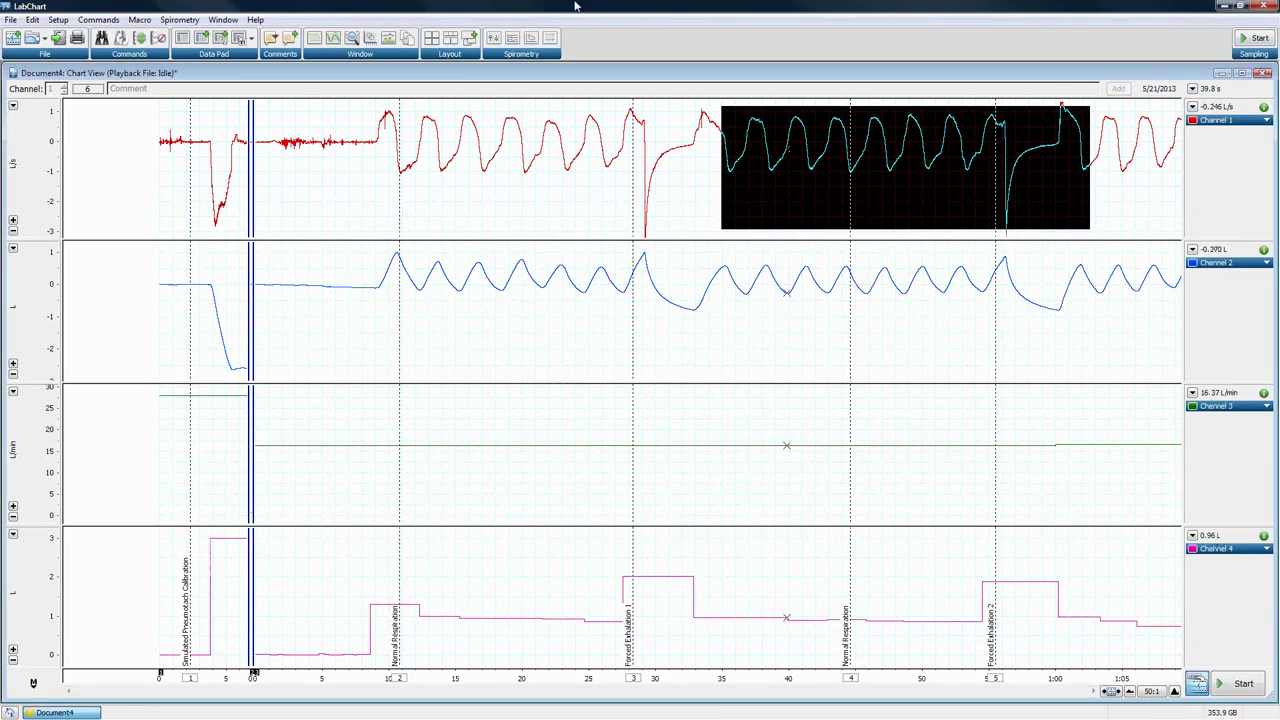
# Reopen the Flow-Volume Plot for the same selection, examine its print and copy options, and close it.
pyautogui.click(226, 20)
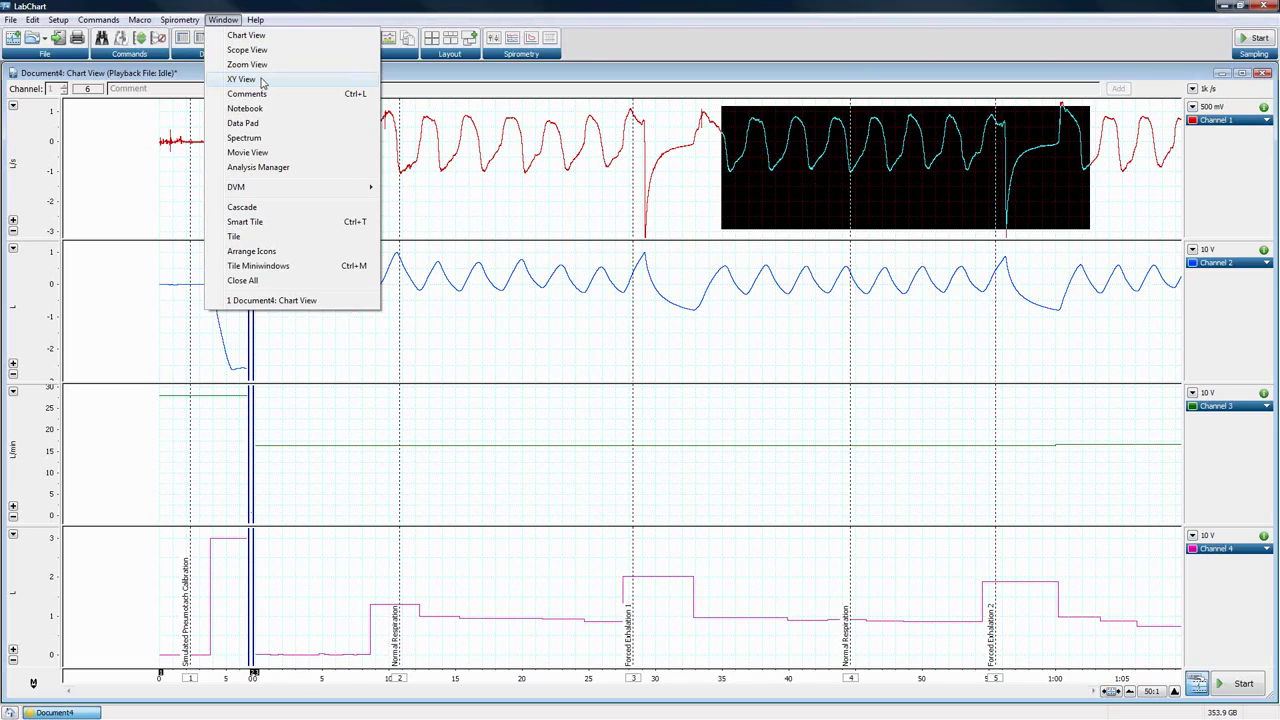
pyautogui.click(603, 40)
pyautogui.click(180, 20)
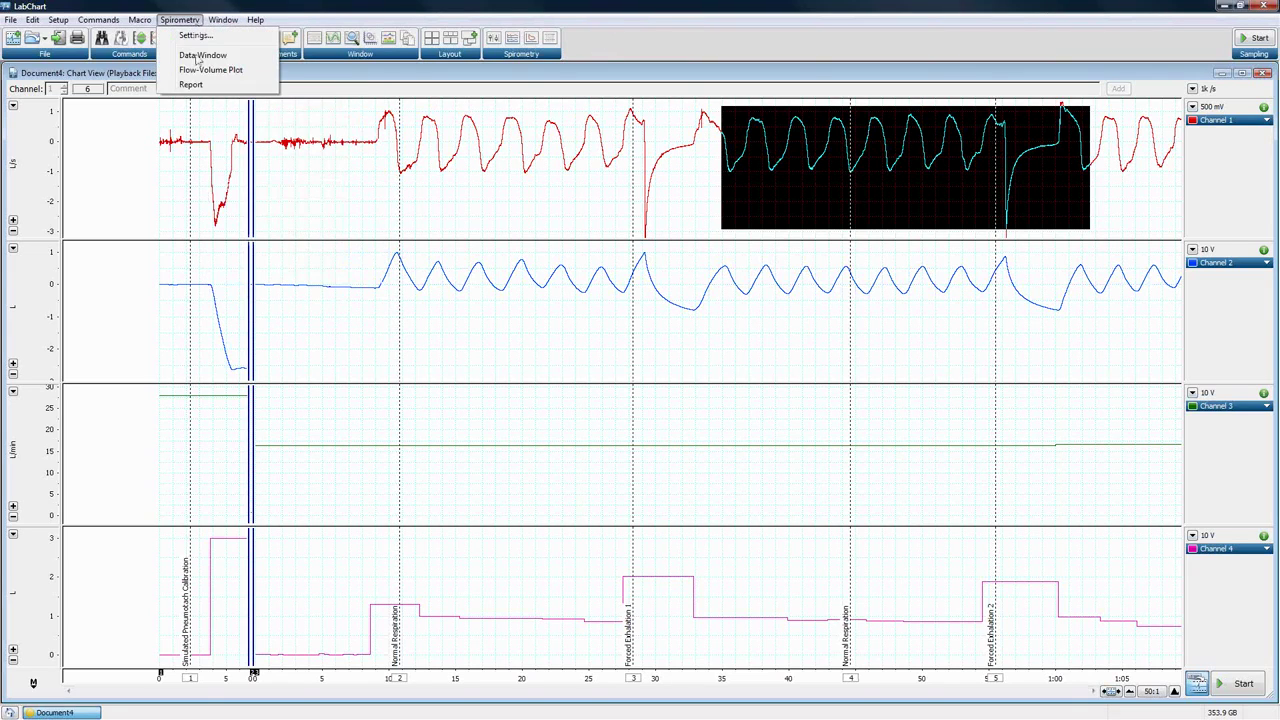
pyautogui.click(211, 70)
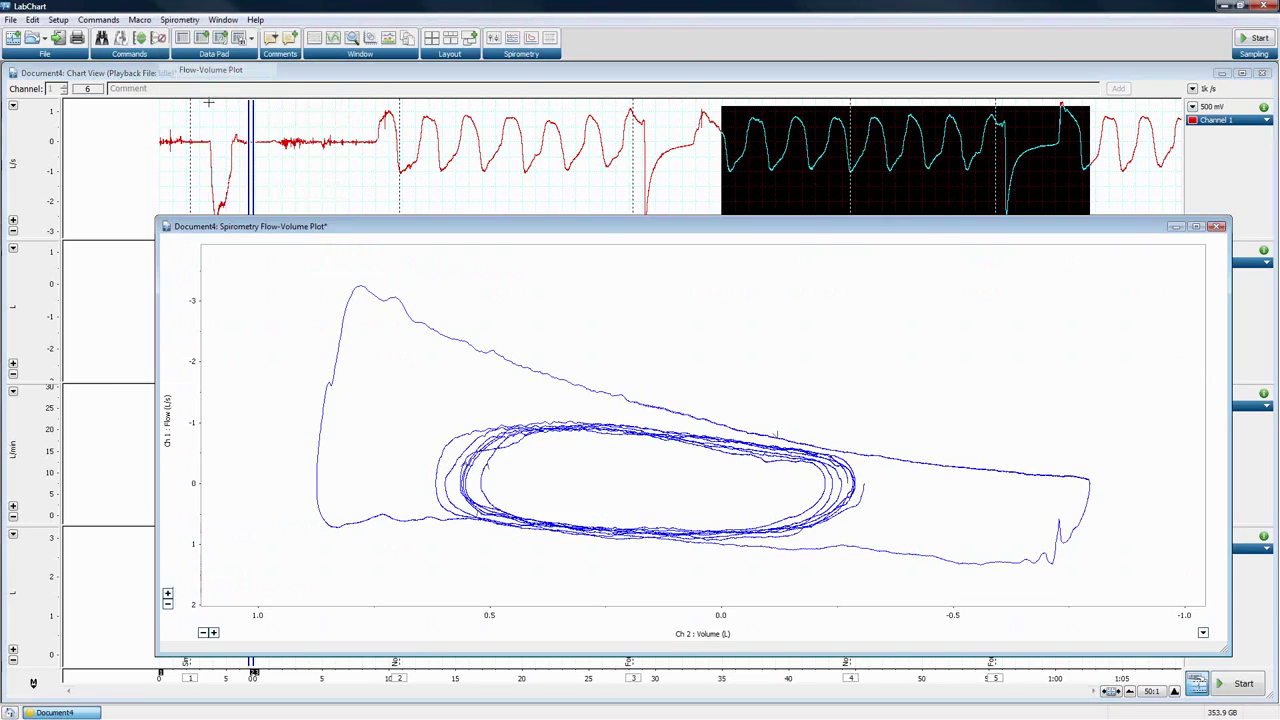
pyautogui.click(12, 20)
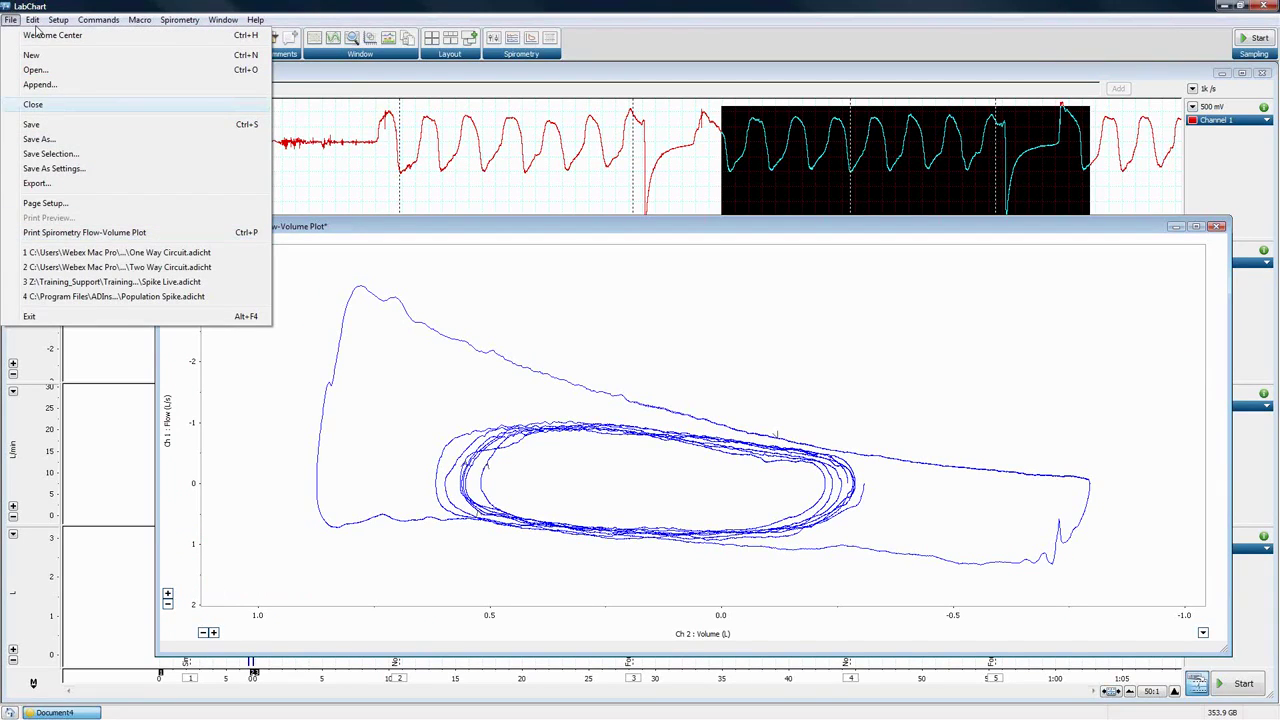
pyautogui.moveTo(32, 20)
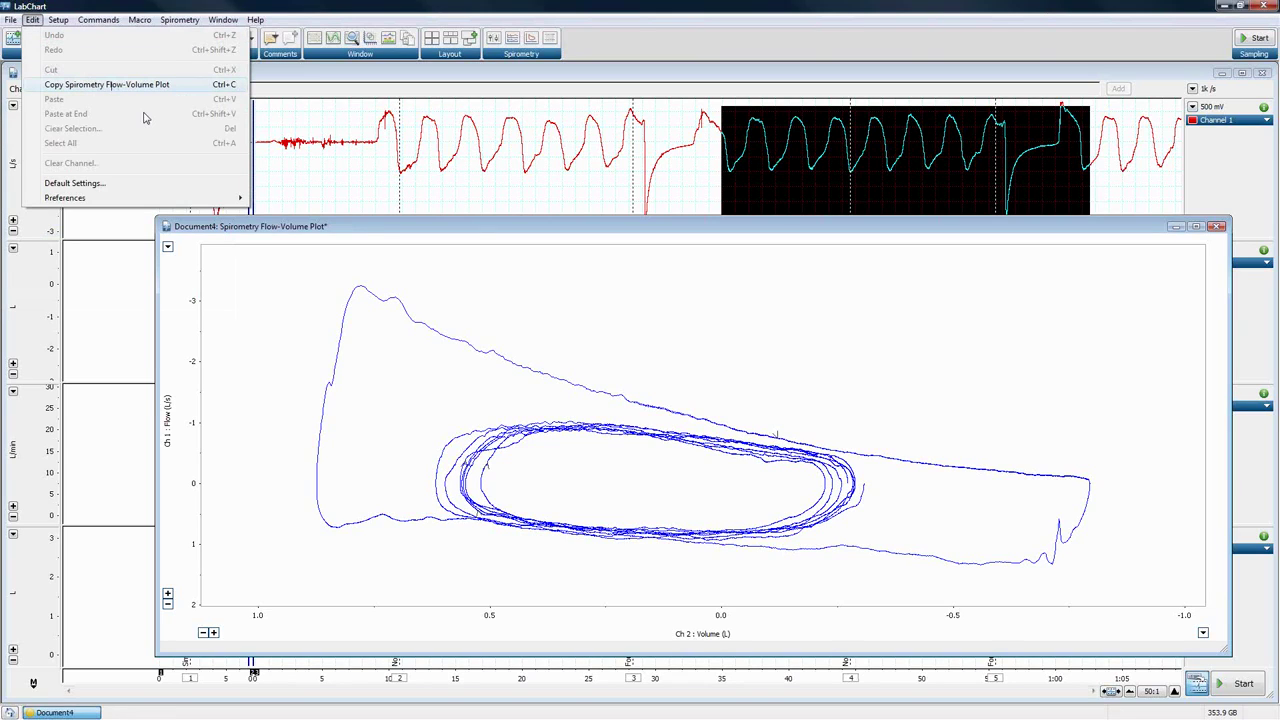
pyautogui.click(748, 197)
pyautogui.click(743, 199)
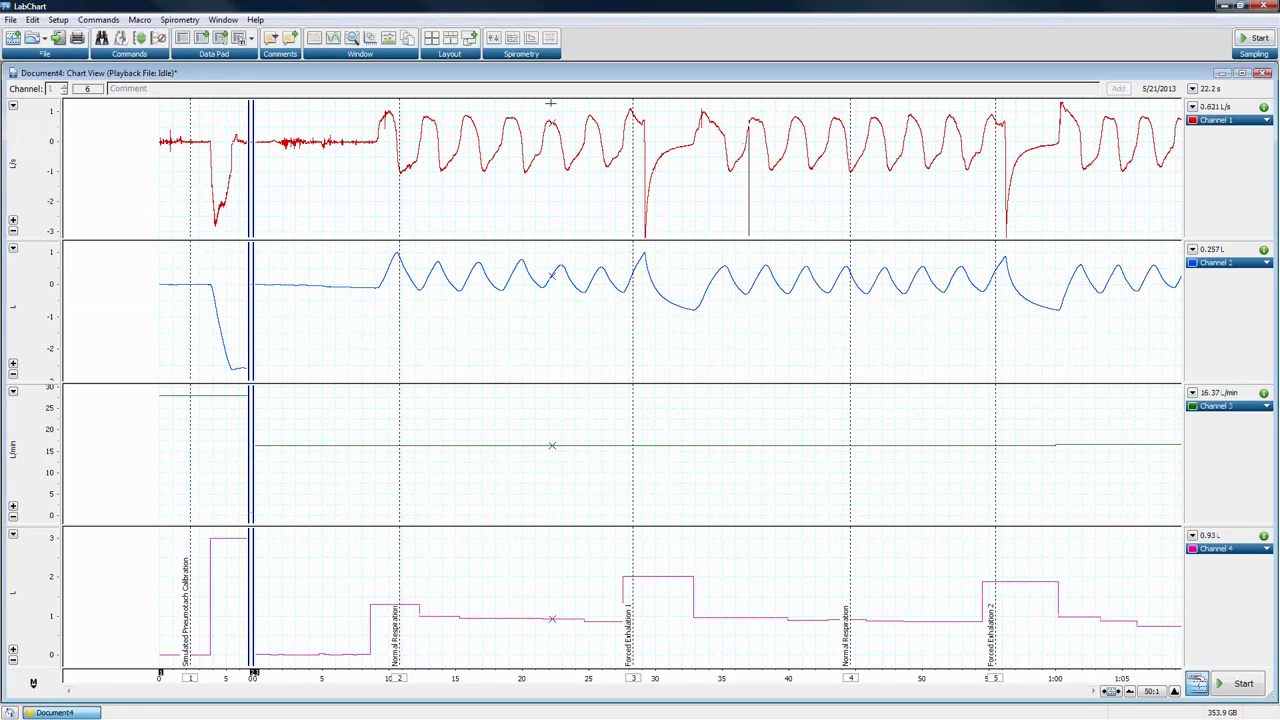
# Select Channel 1 from about 22 s to 64 s and generate the Spirometry Report for it.
pyautogui.moveTo(713, 190); pyautogui.dragTo(1109, 313)
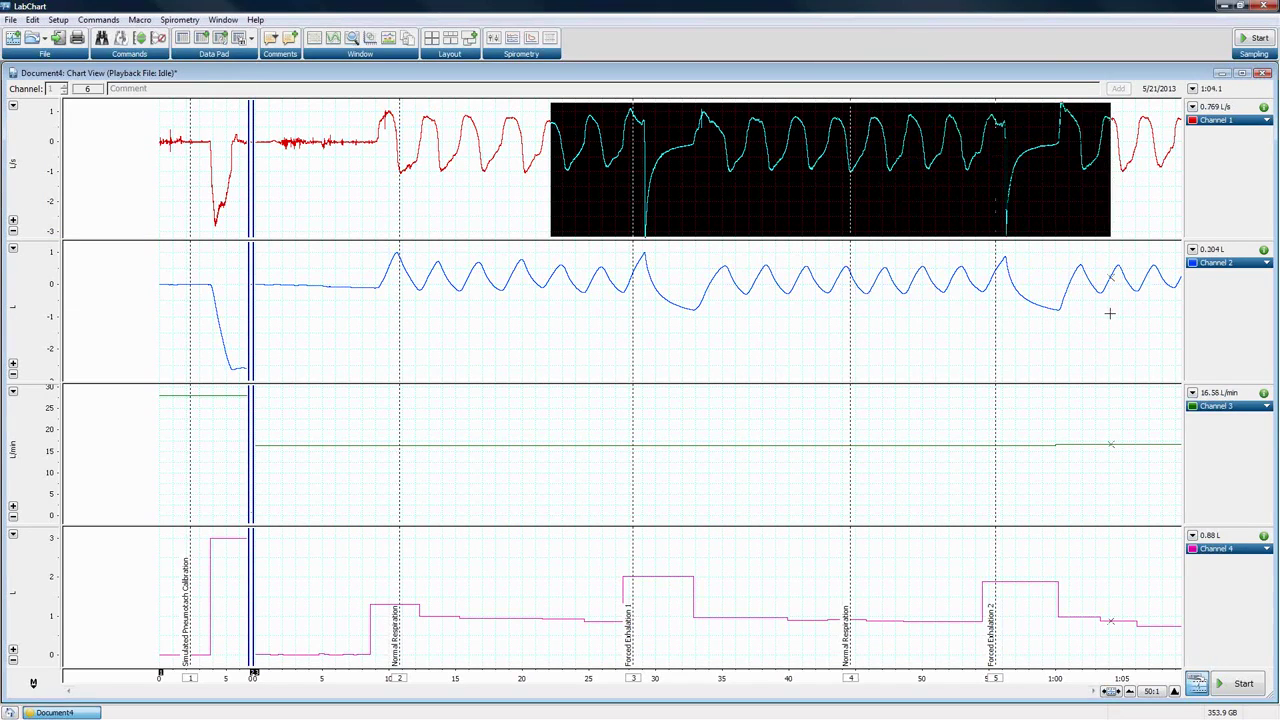
pyautogui.click(180, 20)
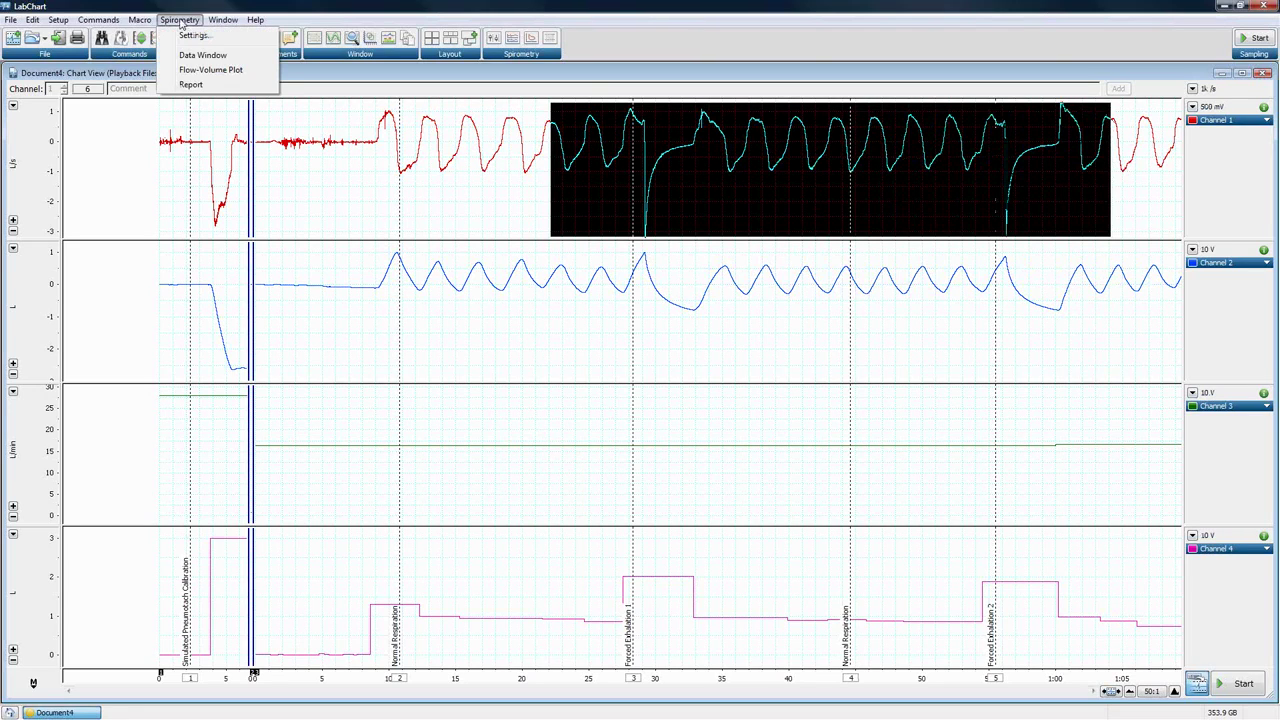
pyautogui.click(200, 85)
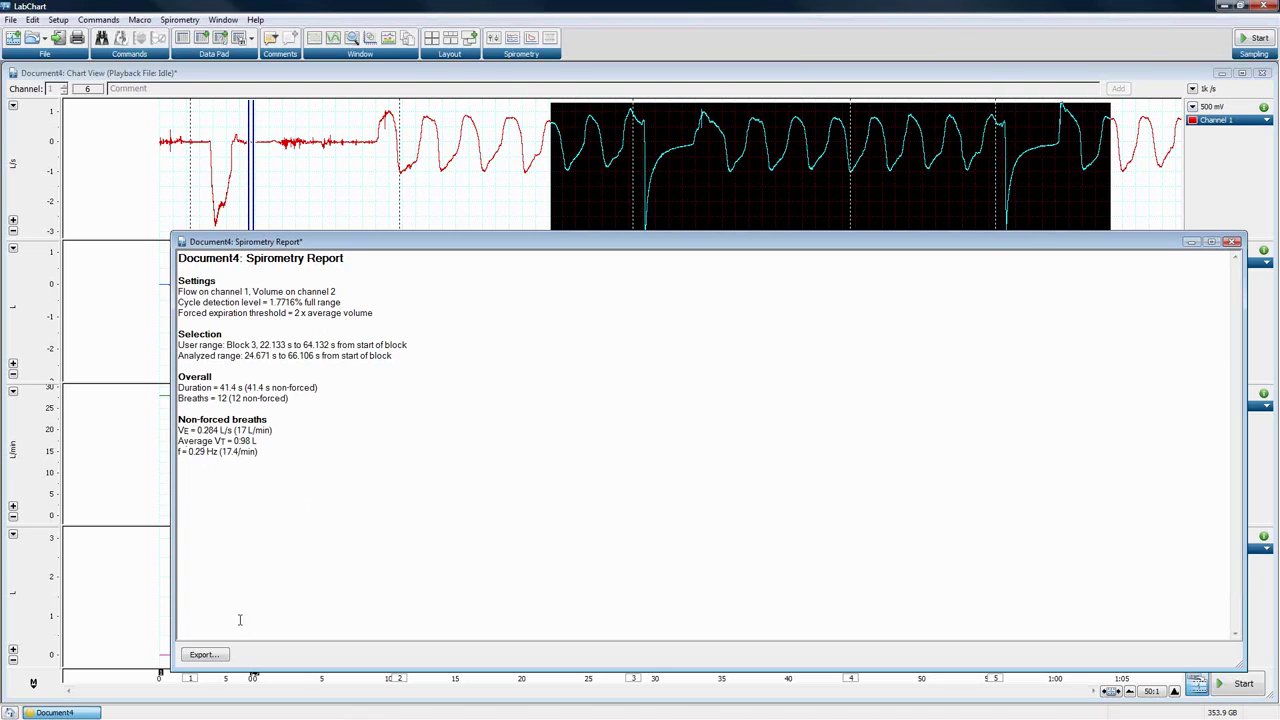
# Examine the report's CSV export options without saving, then close the Spirometry Report.
pyautogui.click(204, 654)
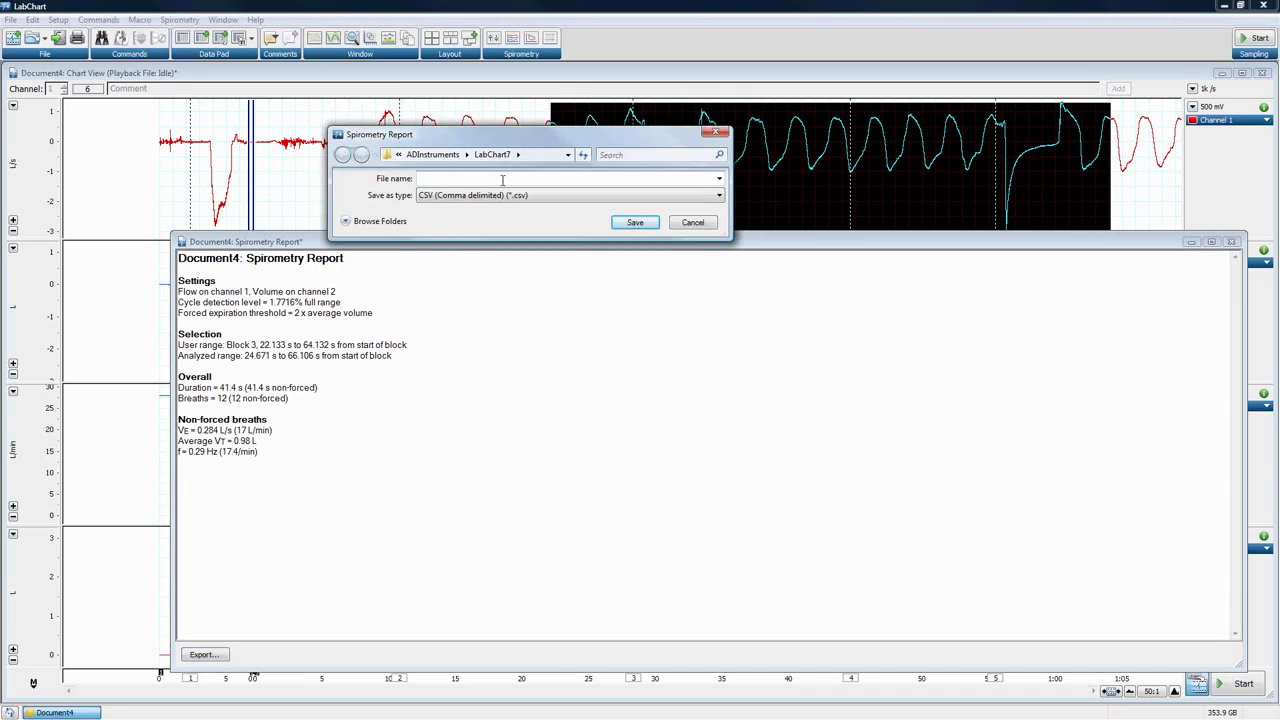
pyautogui.click(692, 223)
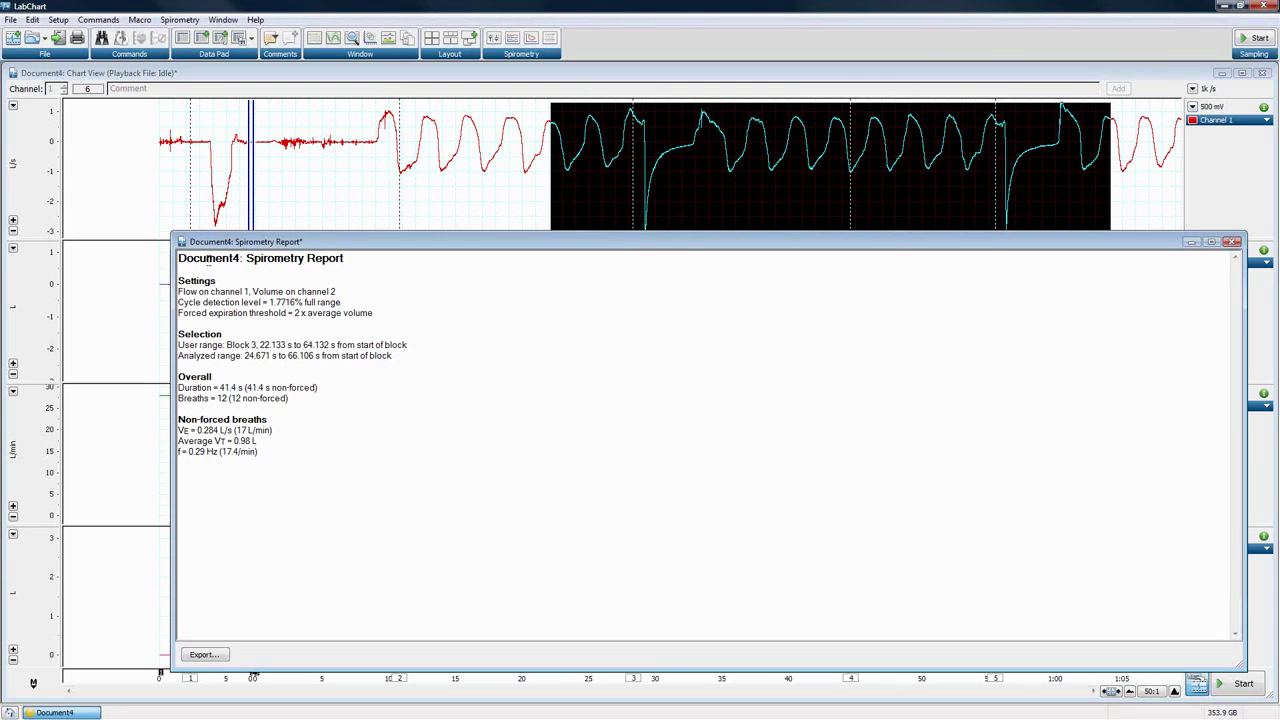
pyautogui.click(1234, 242)
# Select Channel 1 around the first forced exhalation, from about 27.3 s to 35.5 s, review its Spirometry Report and close it.
pyautogui.moveTo(619, 108); pyautogui.dragTo(729, 300)
pyautogui.click(182, 19)
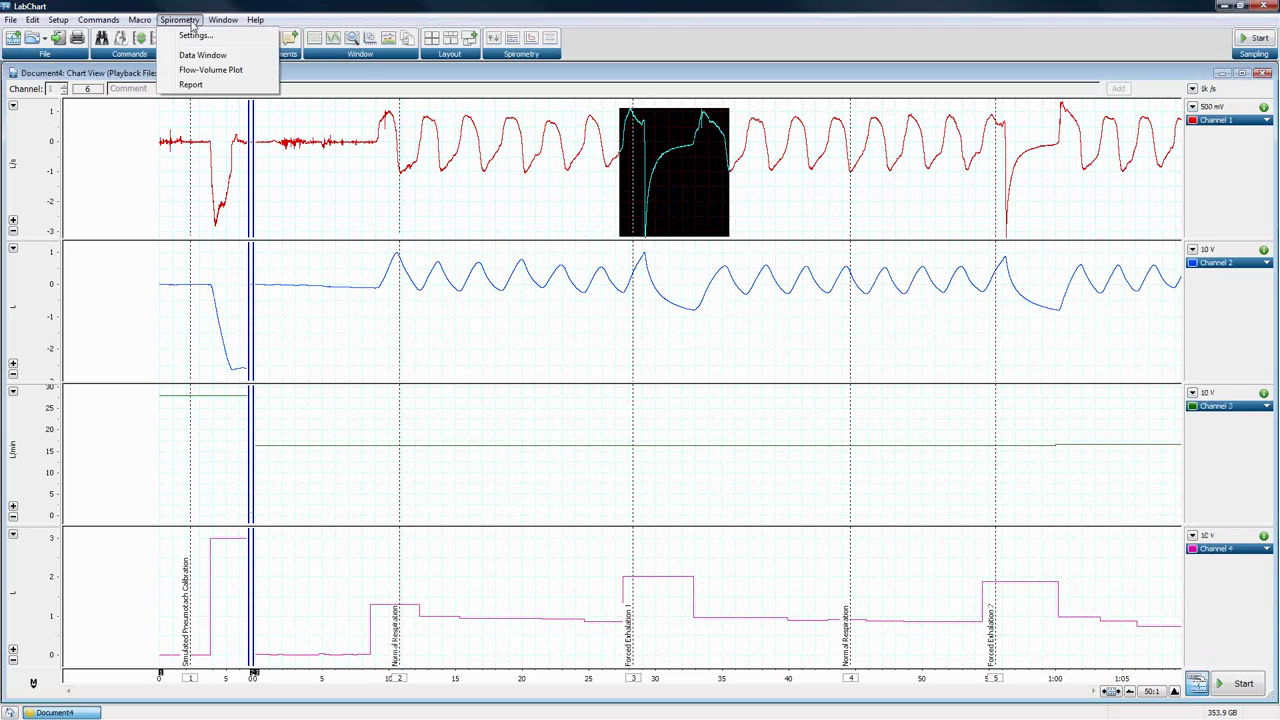
pyautogui.click(200, 83)
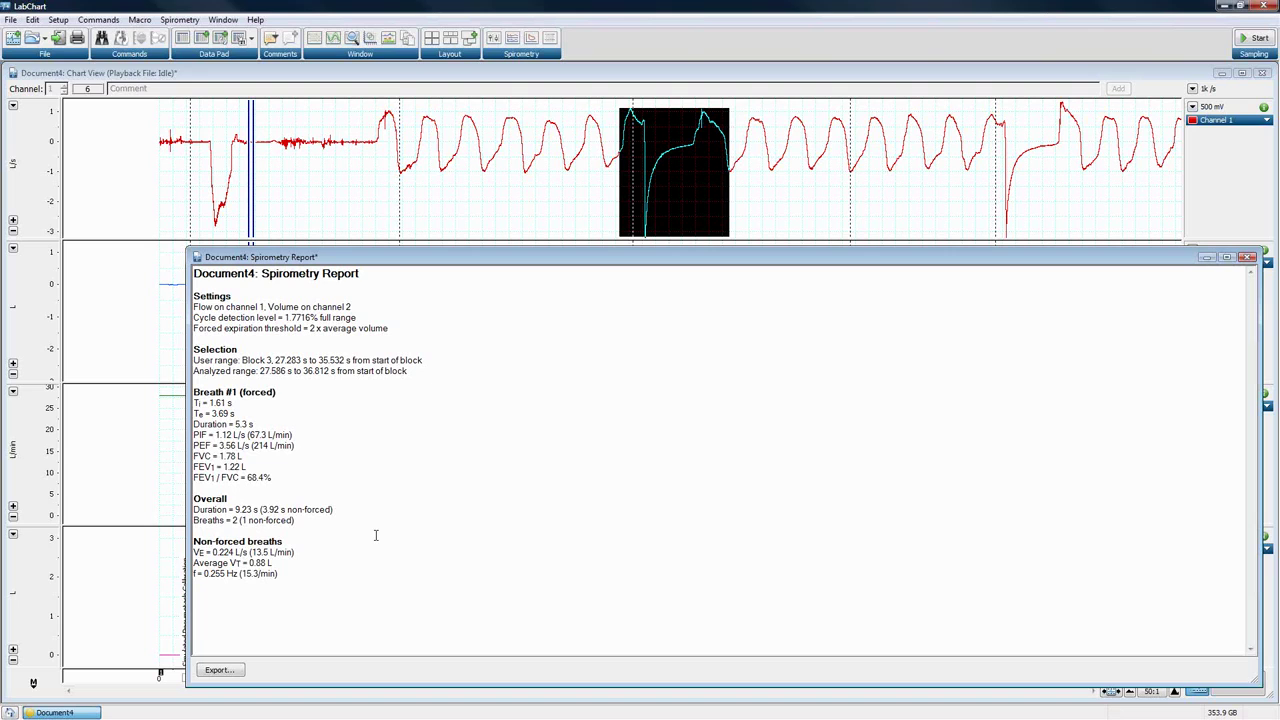
pyautogui.click(1247, 258)
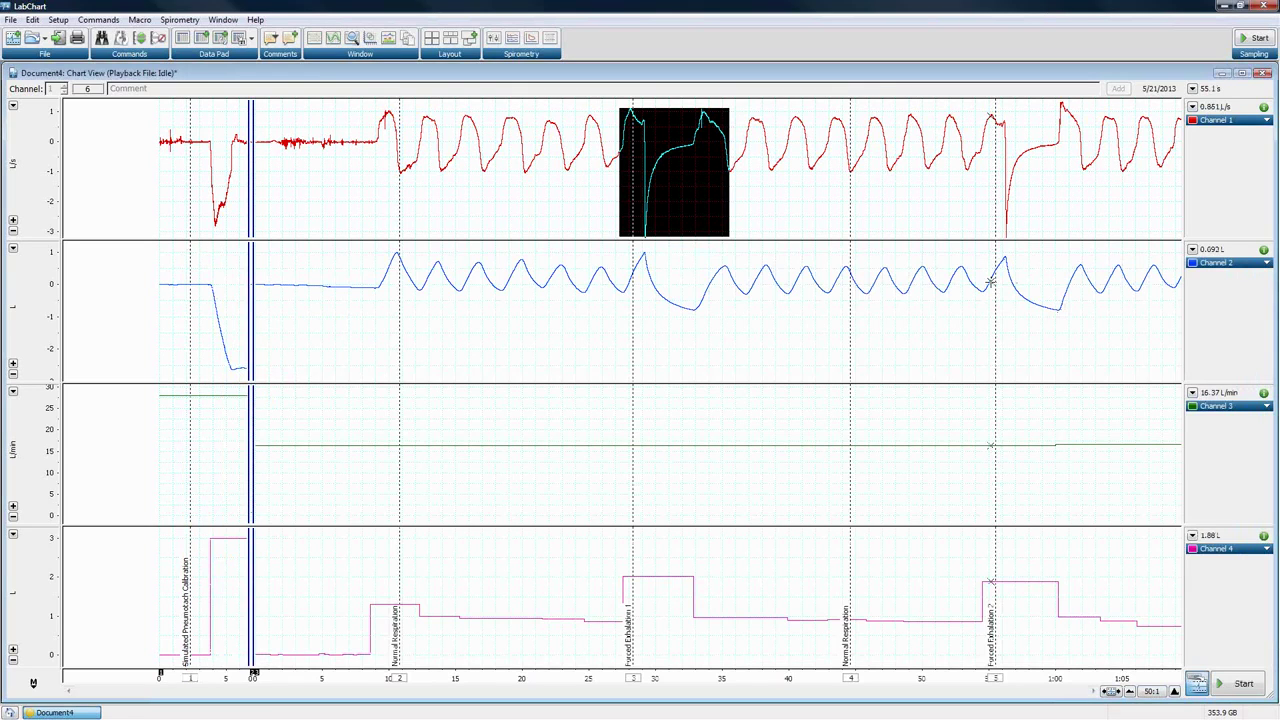